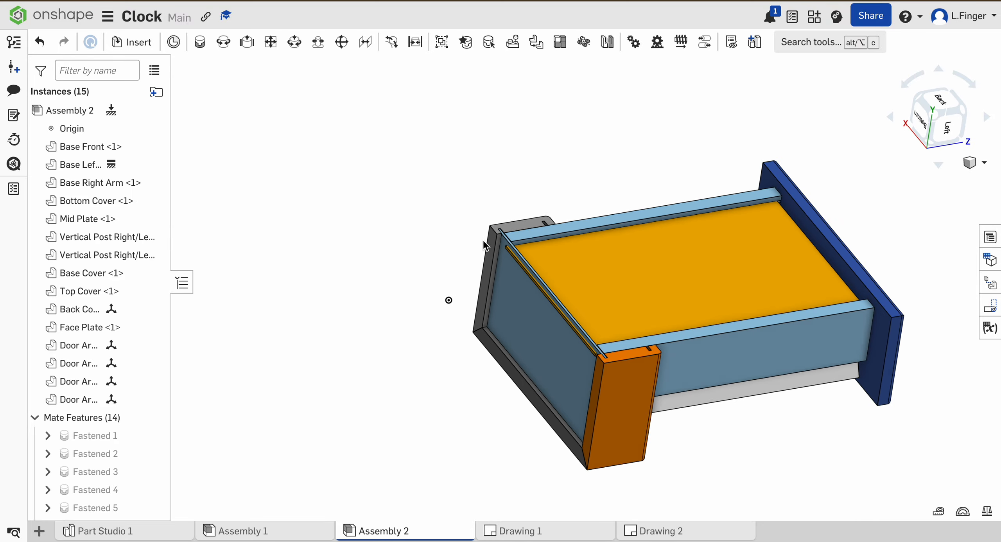
# Slide the clock's Back Cover along the grooves between the vertical posts to check its movement.
pyautogui.moveTo(688, 273); pyautogui.dragTo(561, 288)
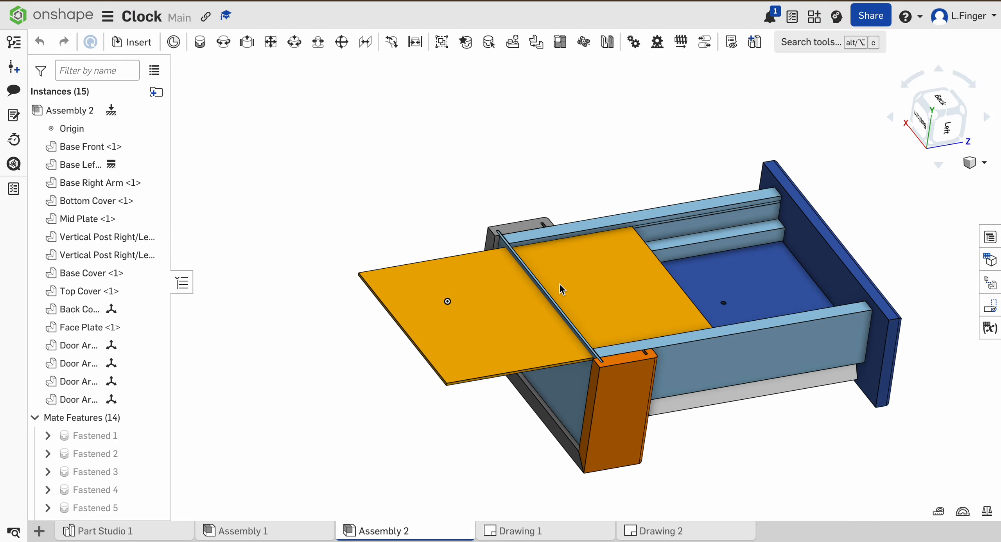
pyautogui.click(963, 106)
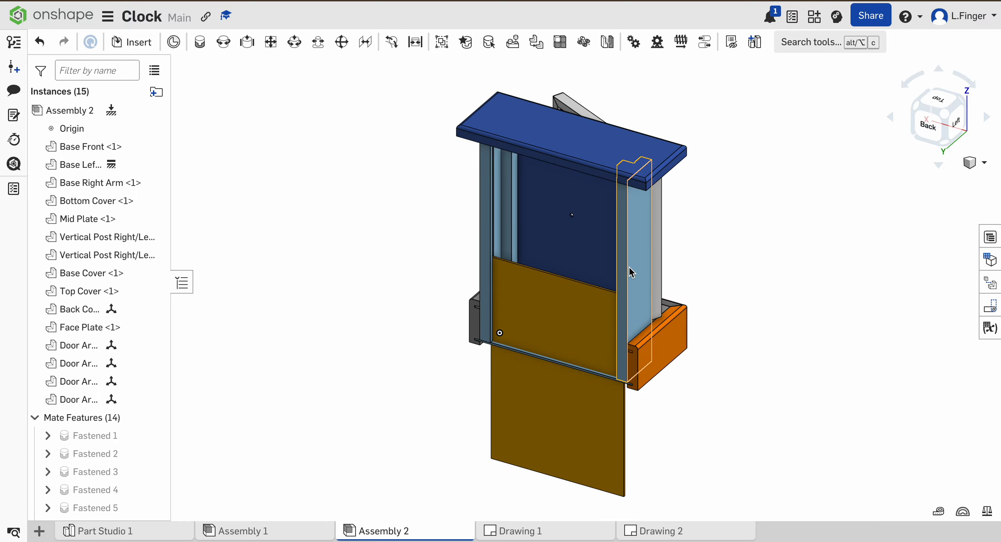
pyautogui.moveTo(628, 270); pyautogui.dragTo(604, 281, button='right')
pyautogui.moveTo(591, 289); pyautogui.dragTo(582, 234)
# Swing the clock's front door frame about its hinge and view the motion from the front and left.
pyautogui.moveTo(632, 250); pyautogui.dragTo(554, 254, button='right')
pyautogui.moveTo(724, 253)
pyautogui.mouseDown()
pyautogui.moveTo(677, 283)
pyautogui.moveTo(716, 270)
pyautogui.moveTo(614, 302)
pyautogui.moveTo(729, 242)
pyautogui.mouseUp()
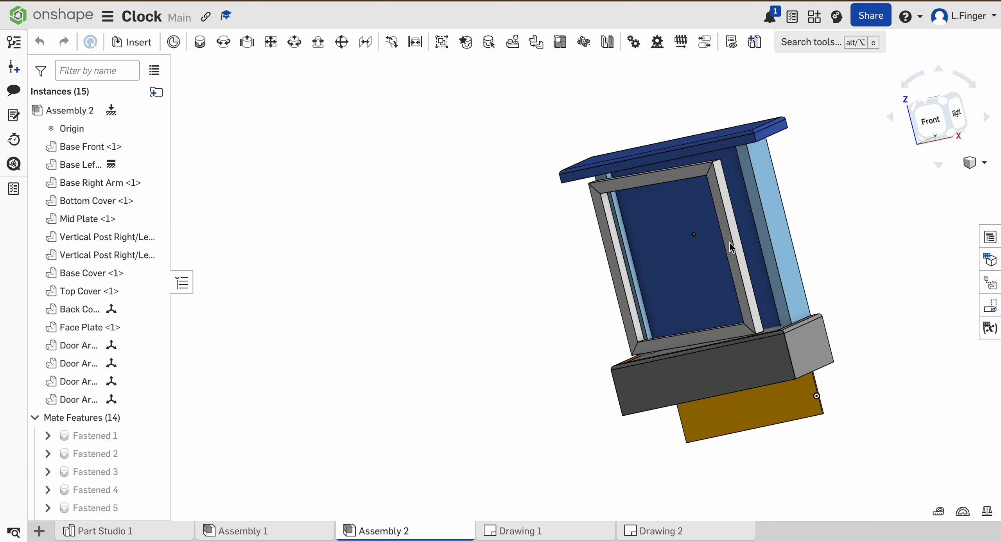
pyautogui.rightClick(757, 228)
pyautogui.moveTo(676, 233); pyautogui.dragTo(712, 232, button='right')
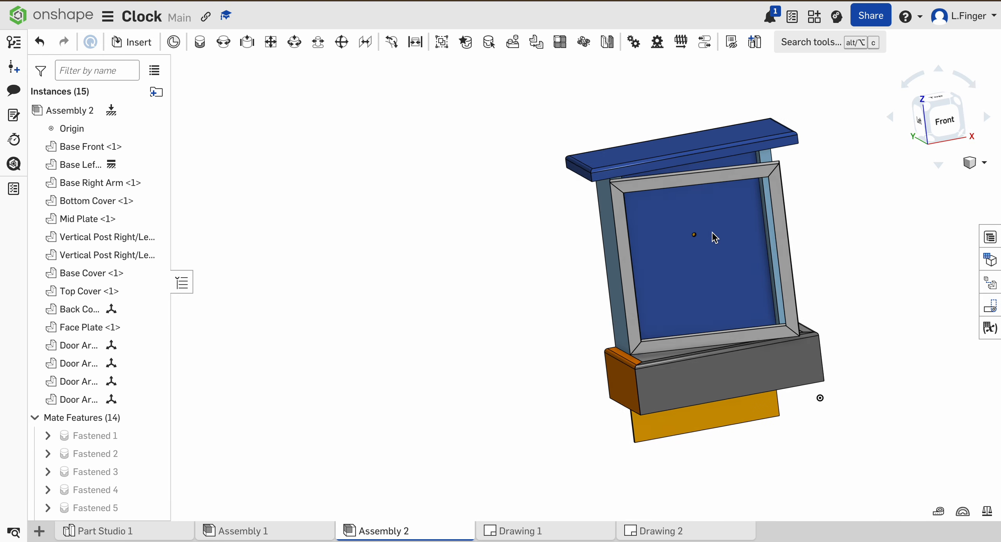
pyautogui.click(933, 106)
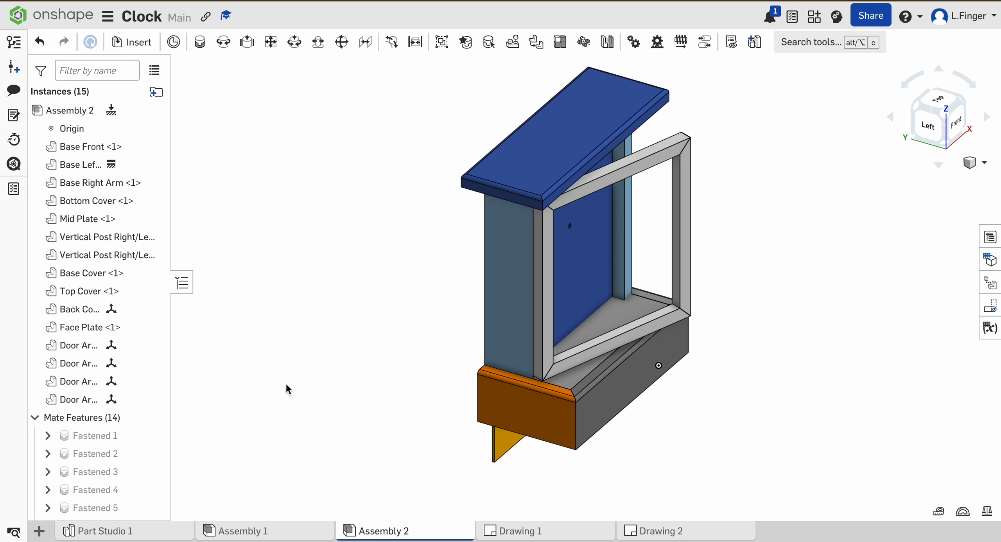
# Create a new assembly in the Clock document.
pyautogui.click(34, 537)
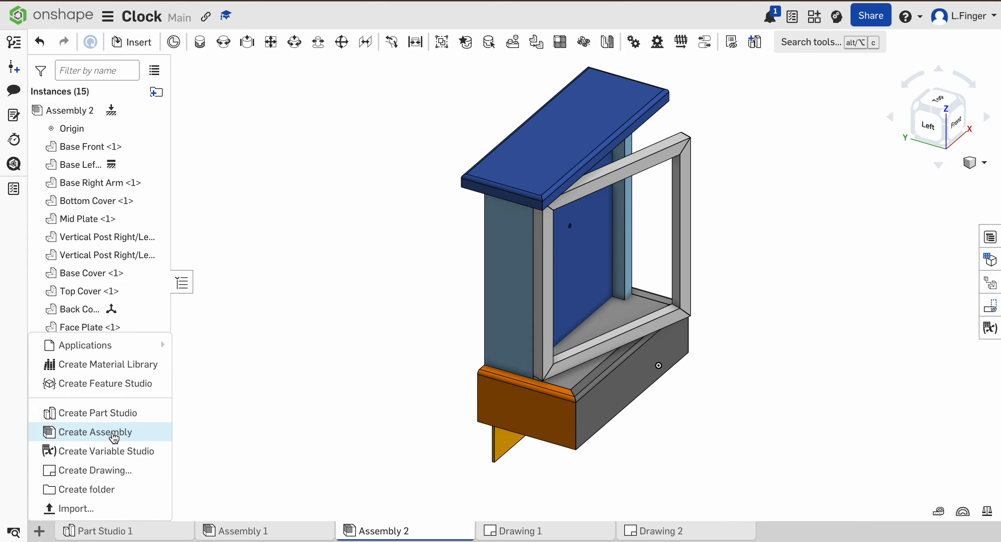
pyautogui.click(99, 441)
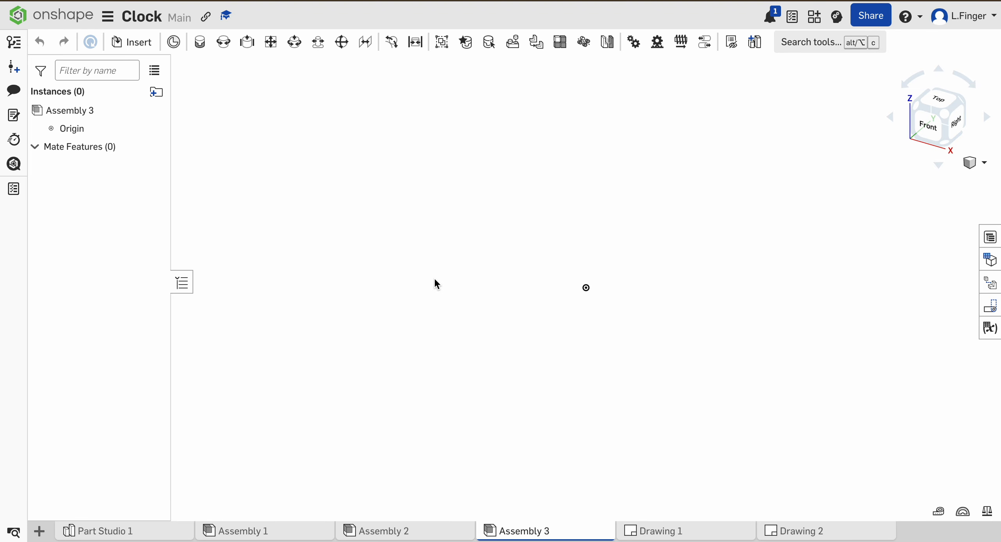
# Review the list of clock parts in Part Studio 1 and return to Assembly 3.
pyautogui.click(127, 533)
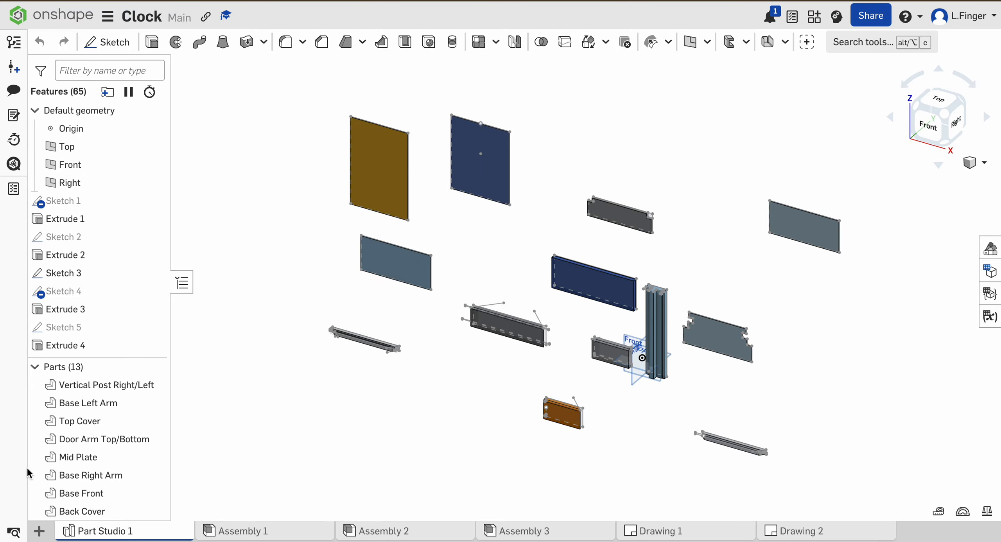
pyautogui.scroll(-3, 86, 455)
pyautogui.scroll(-2, 134, 429)
pyautogui.moveTo(536, 536)
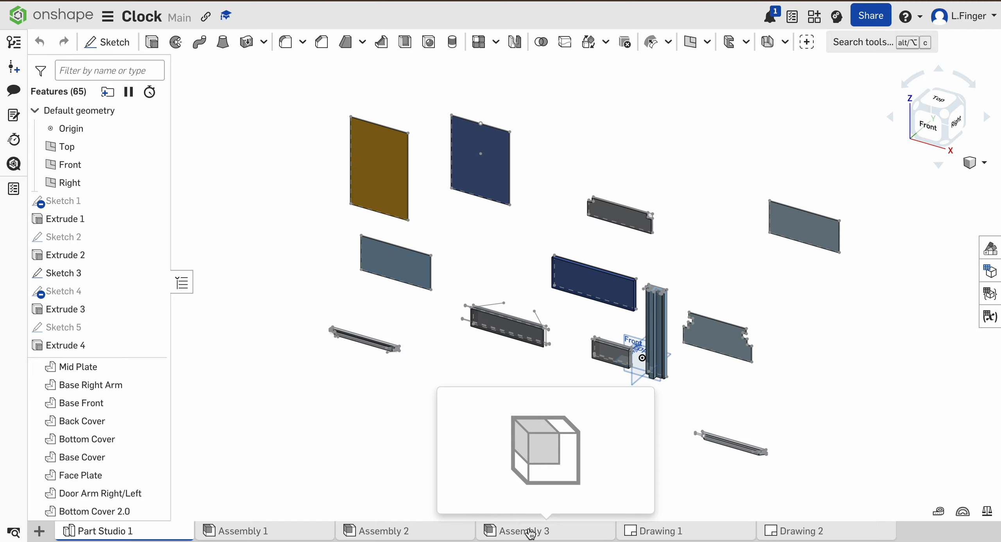
pyautogui.scroll(5, 87, 407)
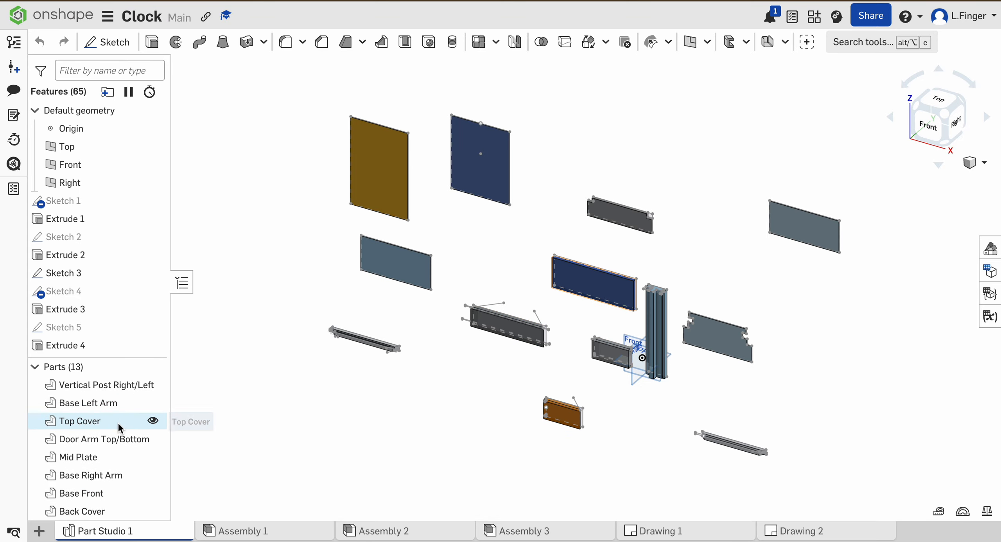
pyautogui.click(525, 534)
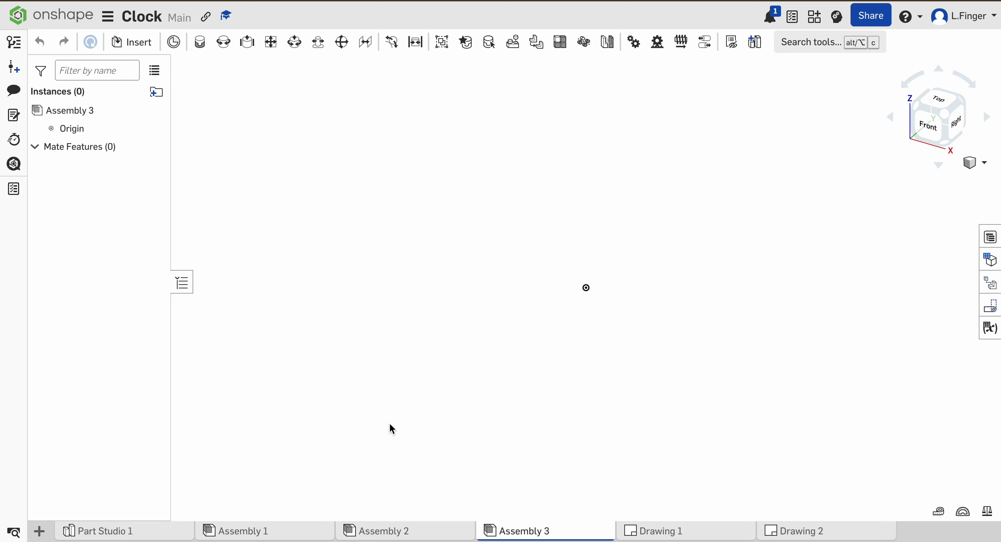
# Insert the Base Front, Base Left Arm and Base Right Arm from Part Studio 1, spacing them apart in the assembly.
pyautogui.click(132, 42)
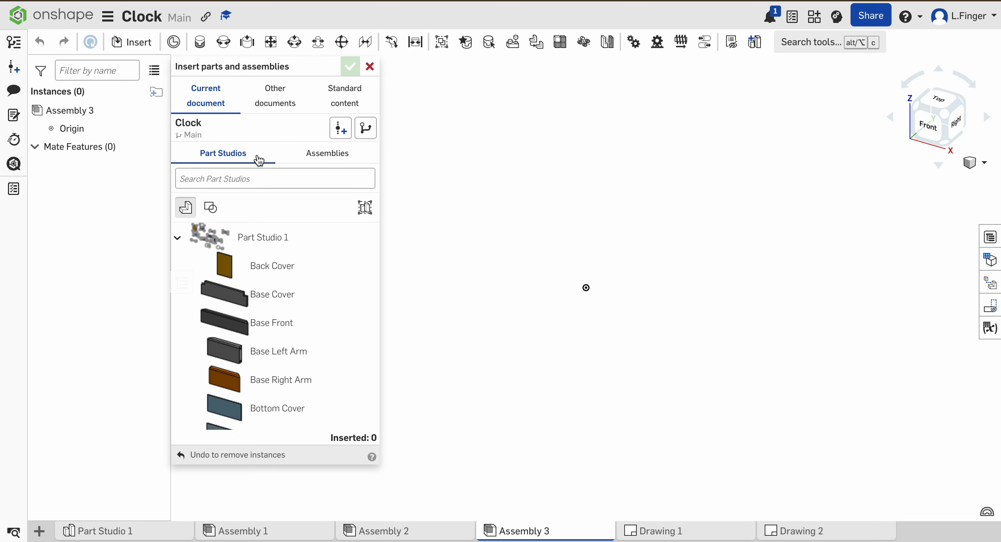
pyautogui.scroll(-1, 269, 332)
pyautogui.click(279, 282)
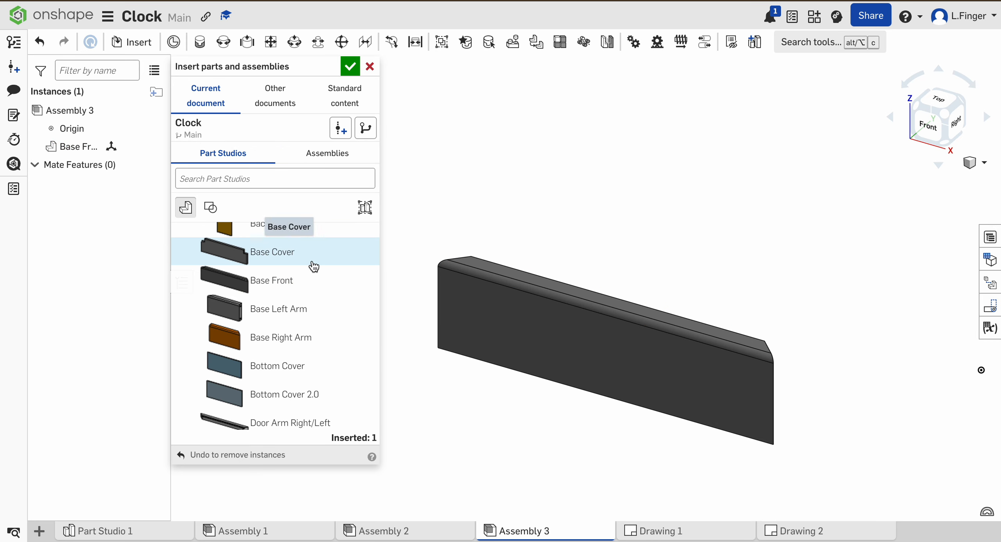
pyautogui.click(279, 309)
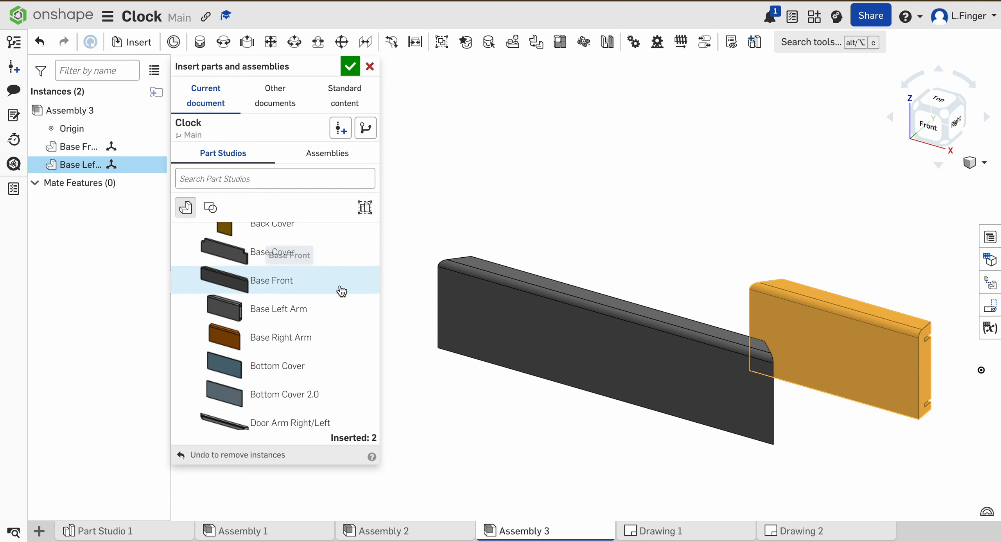
pyautogui.click(848, 246)
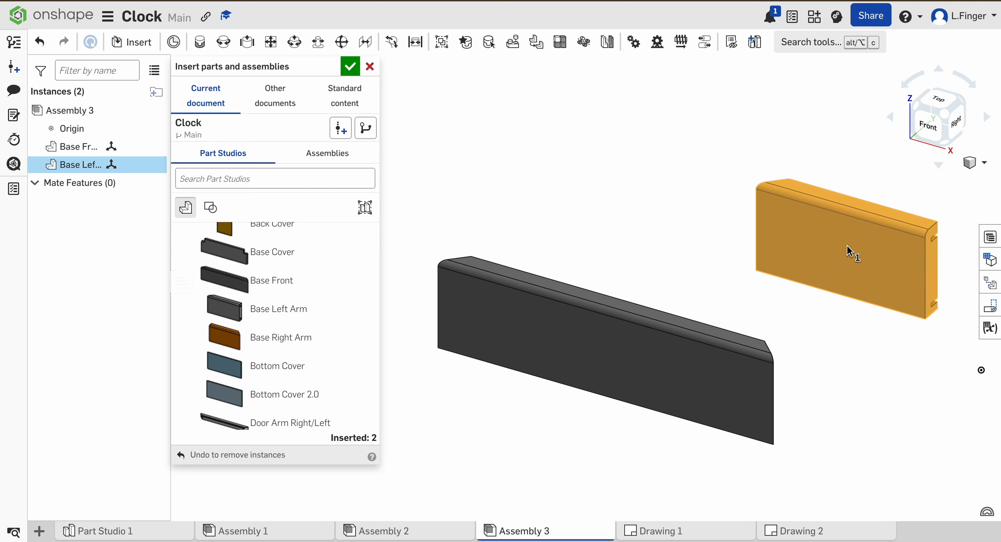
pyautogui.click(307, 341)
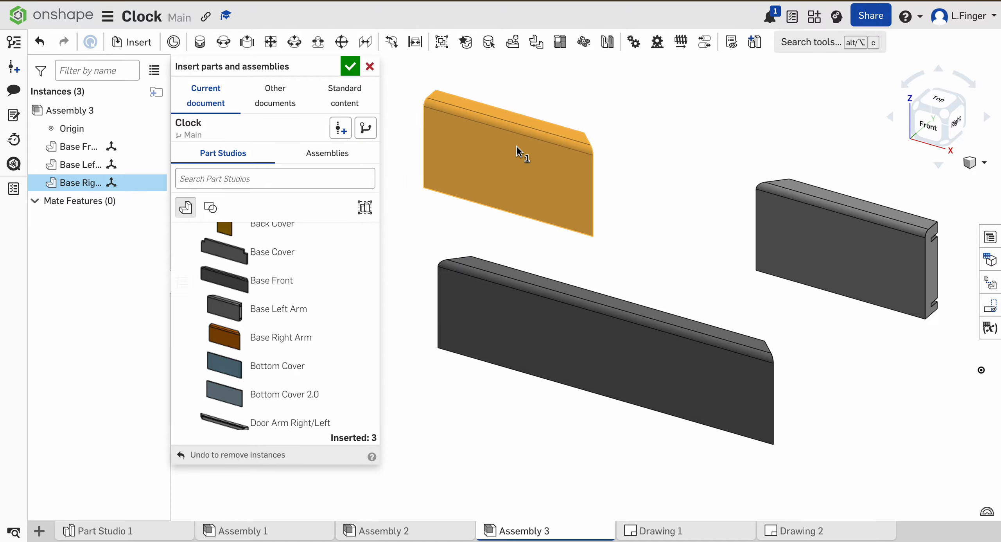
pyautogui.click(480, 220)
# Insert the Mid Plate and place it in front of the Base Front.
pyautogui.scroll(-3, 274, 344)
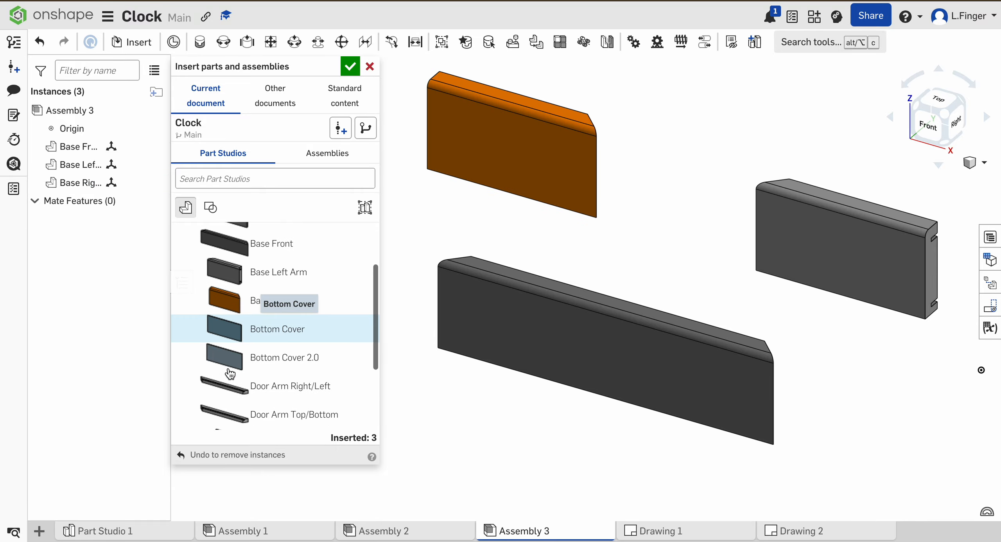
pyautogui.scroll(-2, 287, 350)
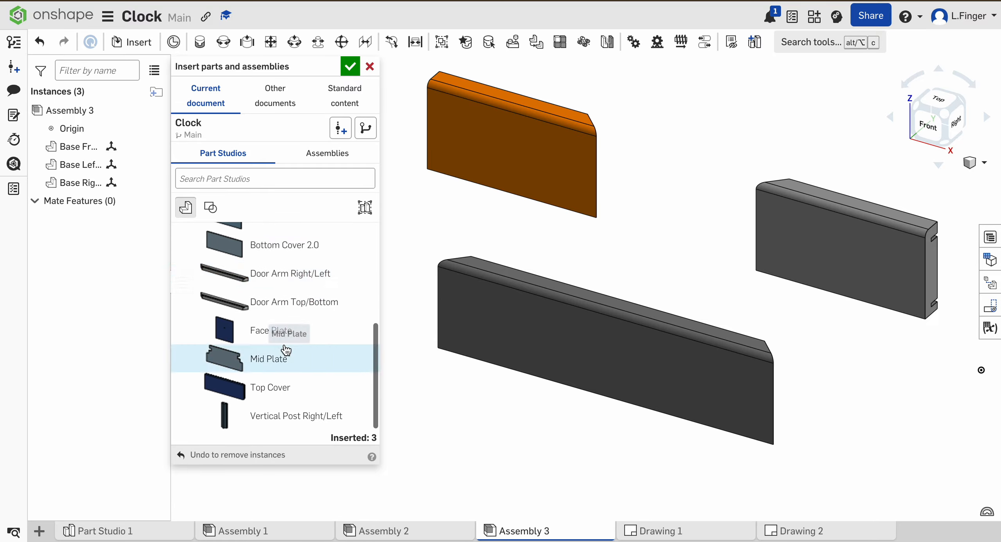
pyautogui.click(278, 363)
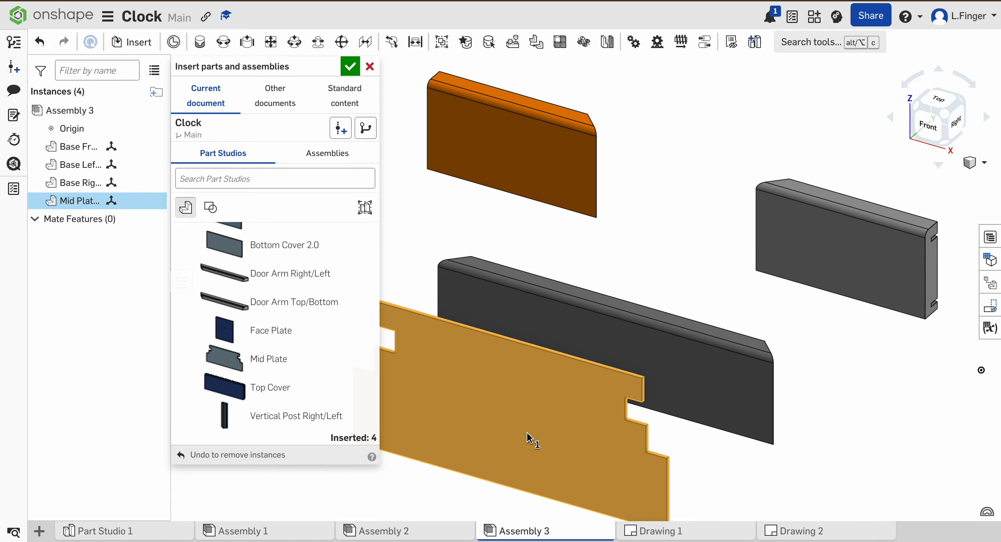
pyautogui.click(511, 437)
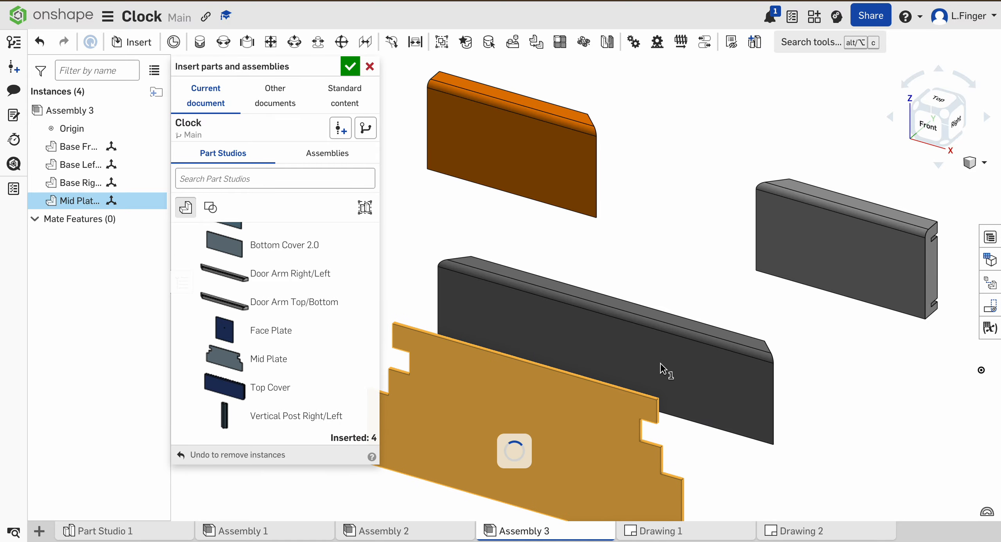
# Insert the Bottom Cover and place it beside the Base Right Arm.
pyautogui.scroll(-6, 687, 256)
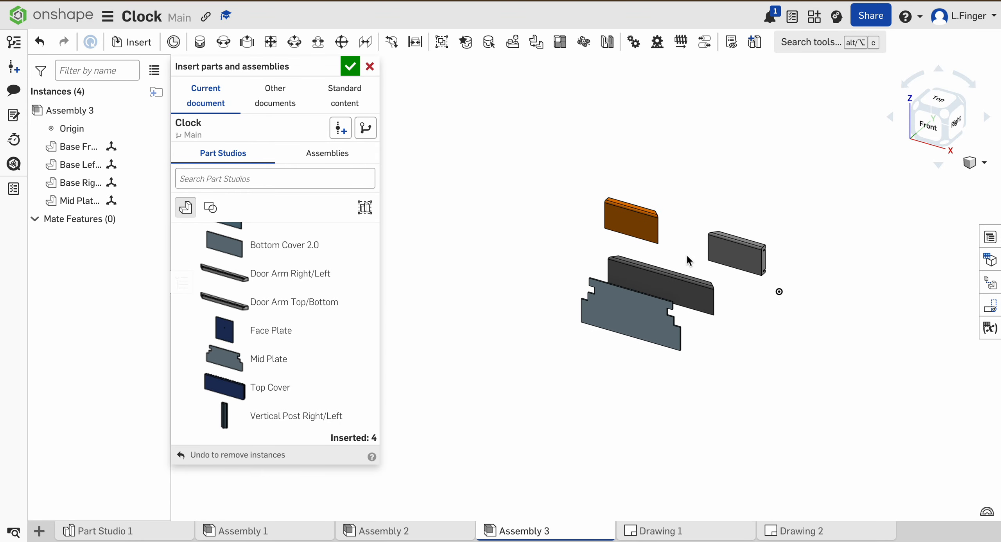
pyautogui.scroll(4, 687, 256)
pyautogui.scroll(3, 311, 331)
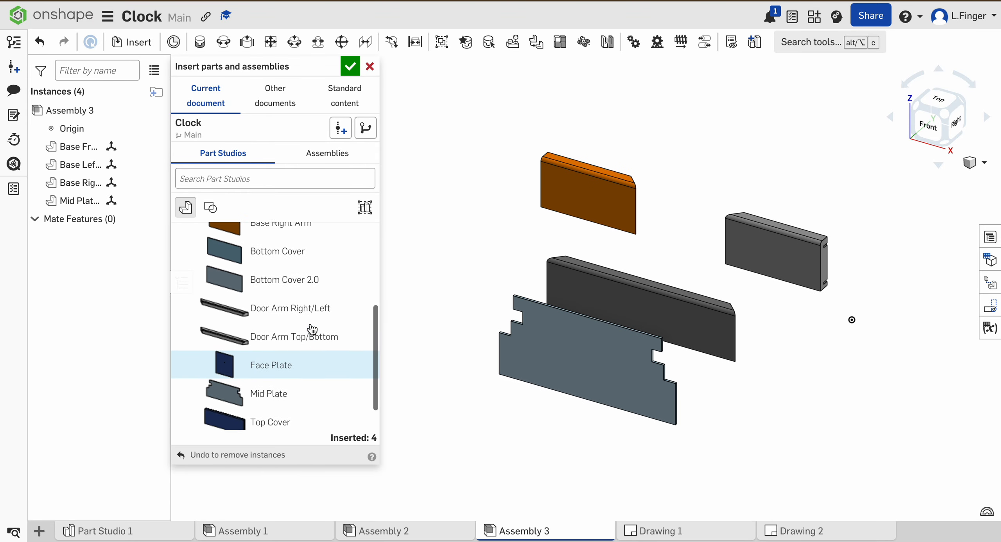
pyautogui.scroll(2, 312, 330)
pyautogui.scroll(-2, 312, 330)
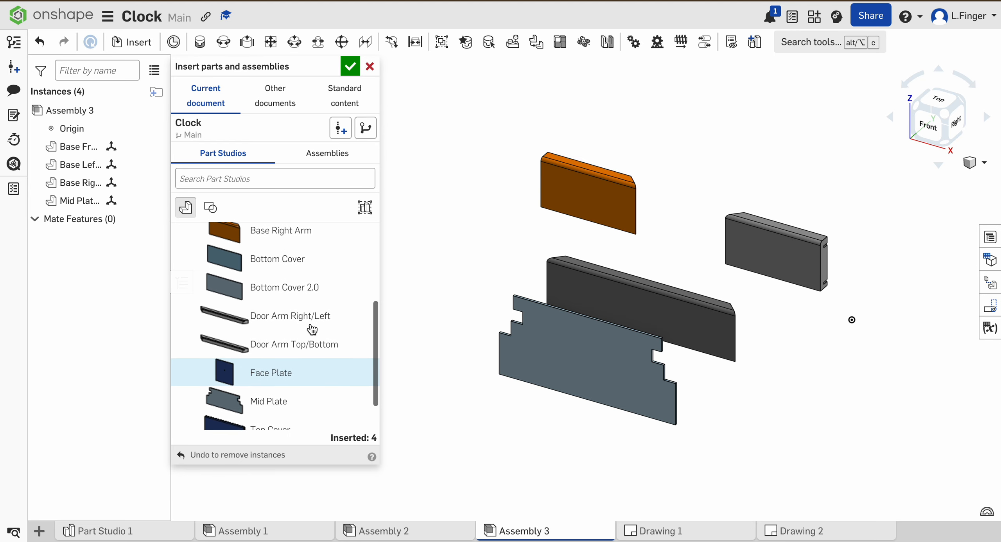
pyautogui.scroll(-2, 313, 329)
pyautogui.scroll(5, 312, 329)
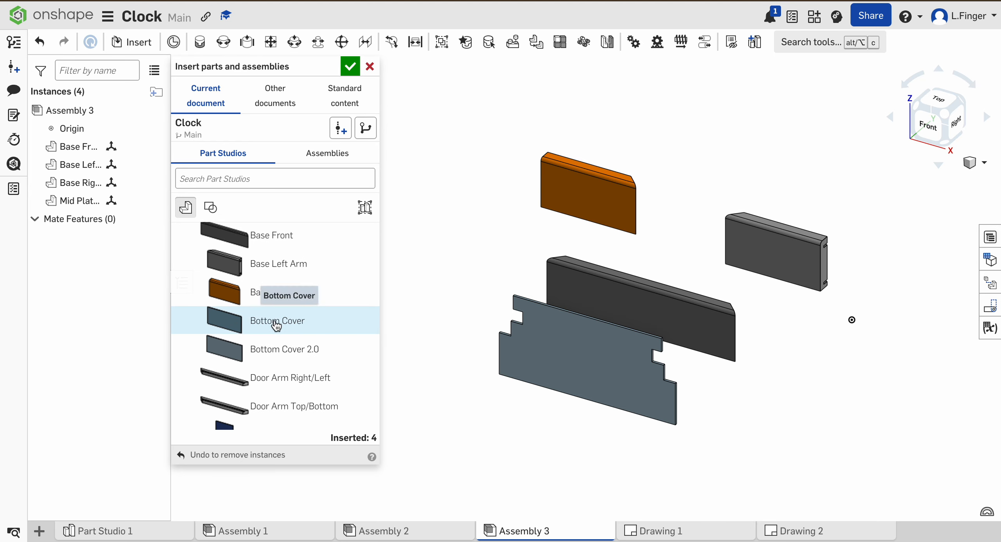
pyautogui.click(270, 327)
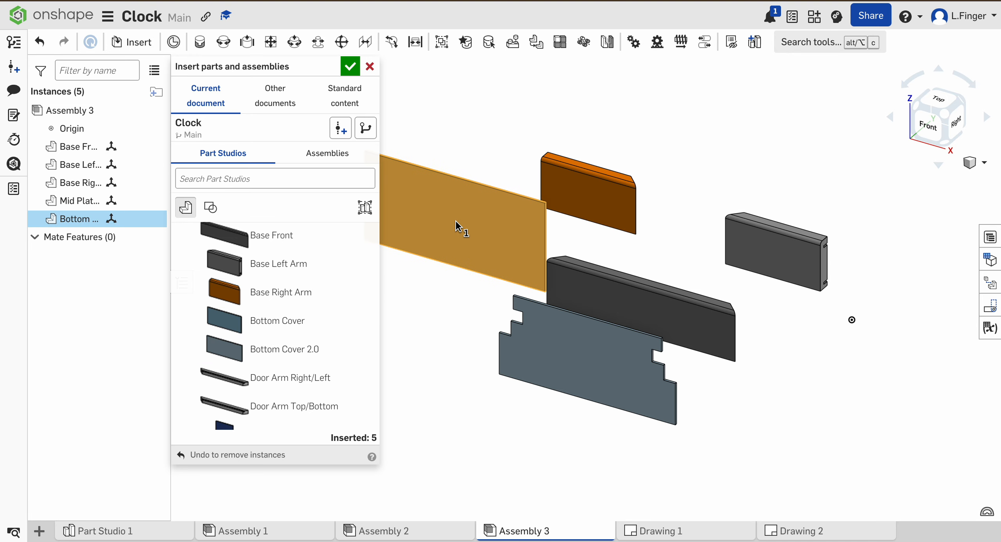
pyautogui.click(455, 229)
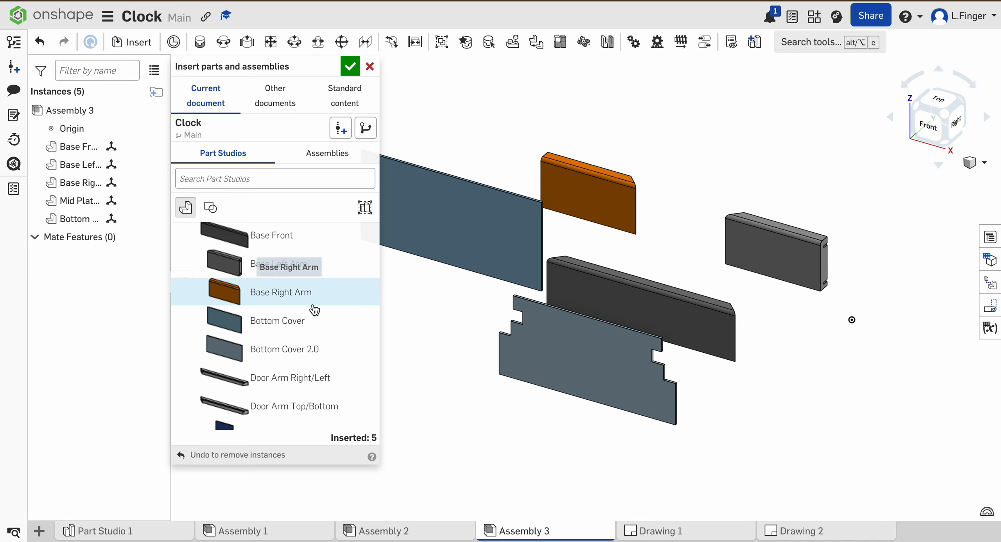
# Insert two instances of the Vertical Post Right/Left side by side below the other parts and finish inserting.
pyautogui.scroll(1, 315, 309)
pyautogui.scroll(2, 298, 328)
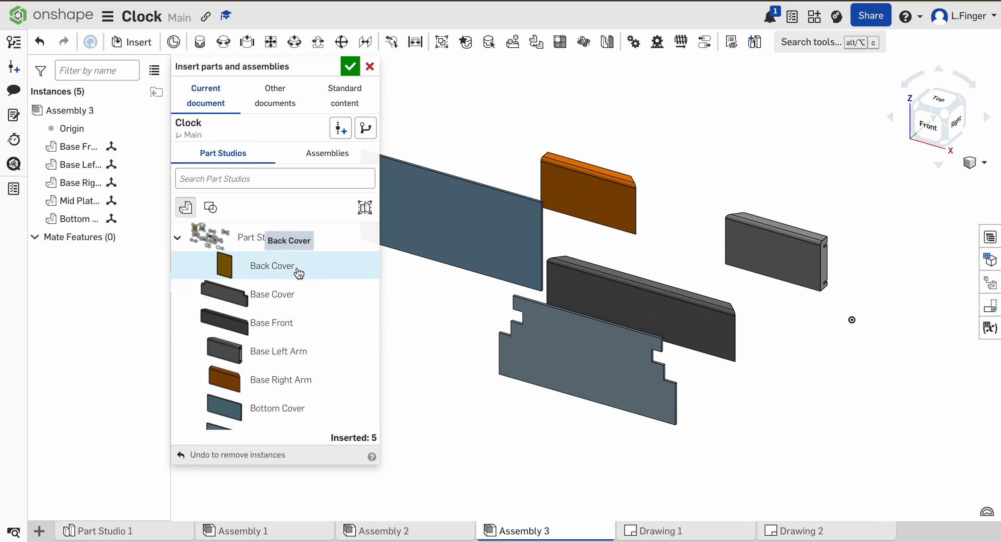
pyautogui.scroll(-4, 251, 352)
pyautogui.scroll(-1, 286, 364)
pyautogui.click(253, 417)
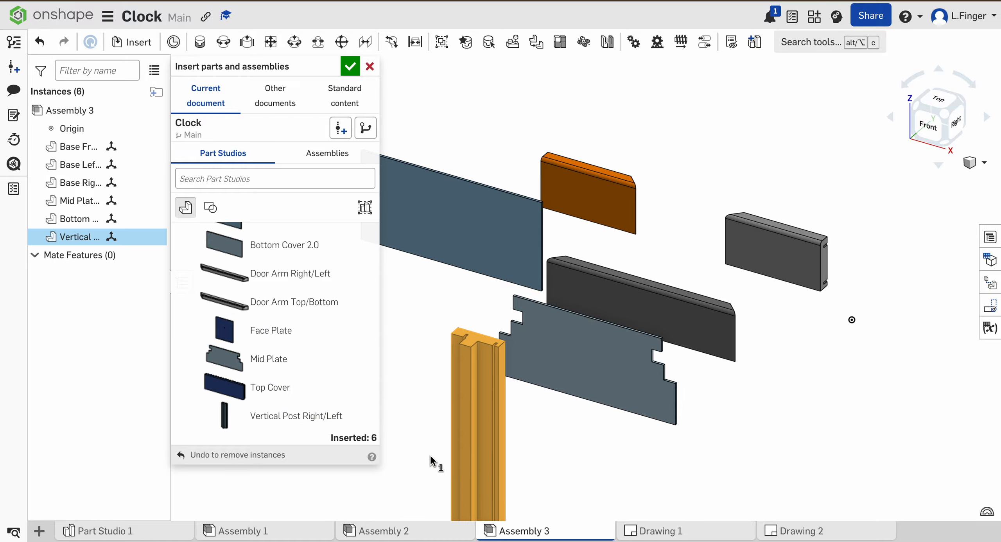
pyautogui.click(409, 446)
pyautogui.click(325, 416)
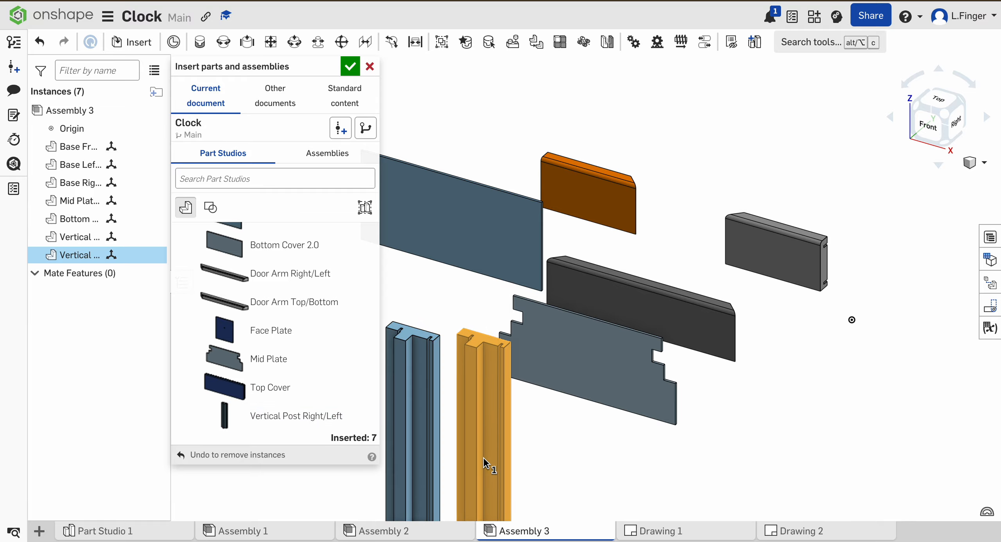
pyautogui.click(478, 455)
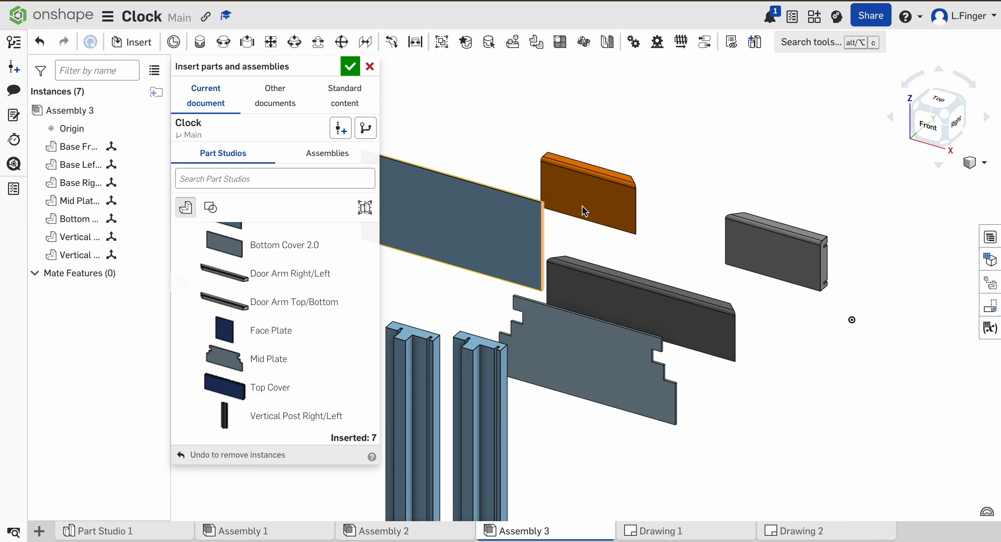
pyautogui.click(350, 67)
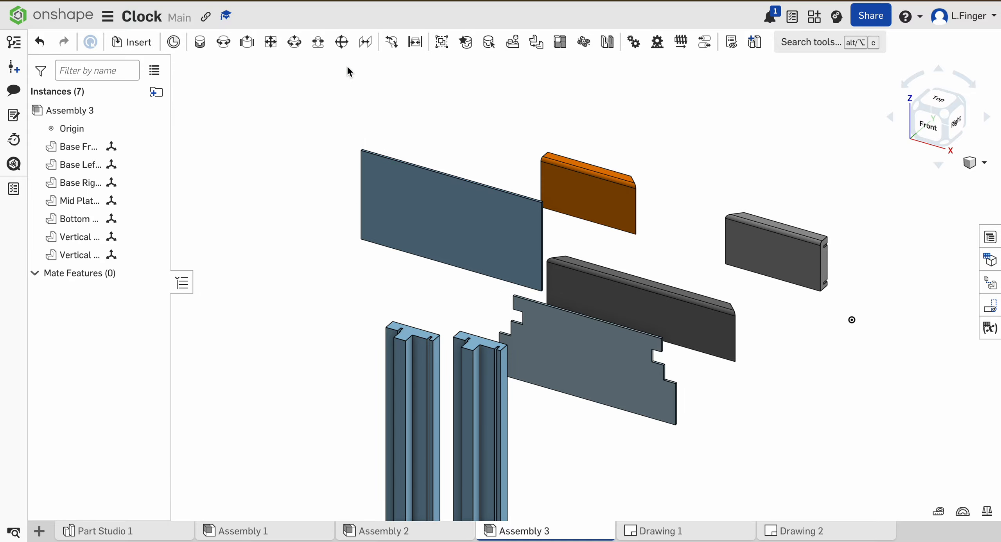
pyautogui.moveTo(746, 353); pyautogui.dragTo(769, 362, button='right')
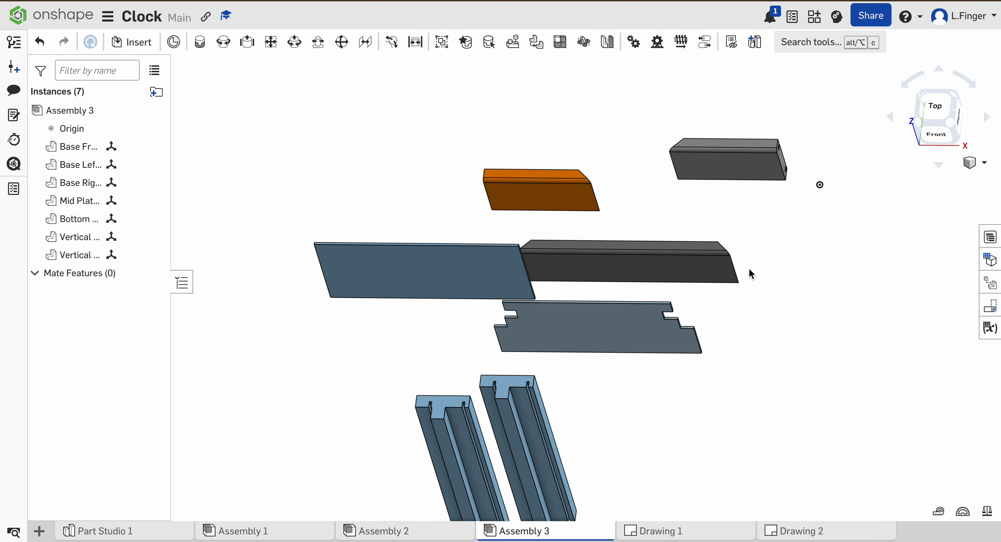
pyautogui.moveTo(742, 327); pyautogui.dragTo(664, 364, button='right')
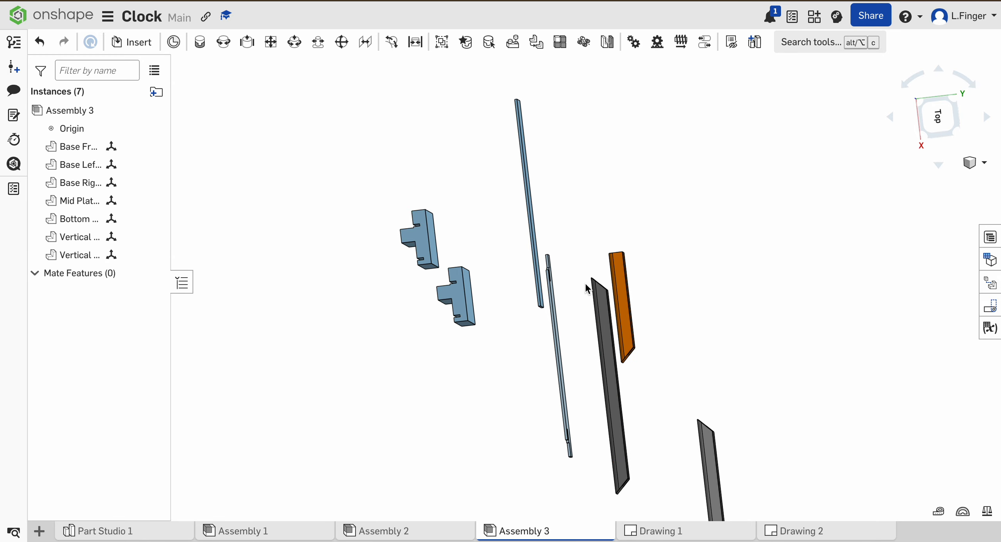
pyautogui.moveTo(618, 308); pyautogui.dragTo(683, 364, button='right')
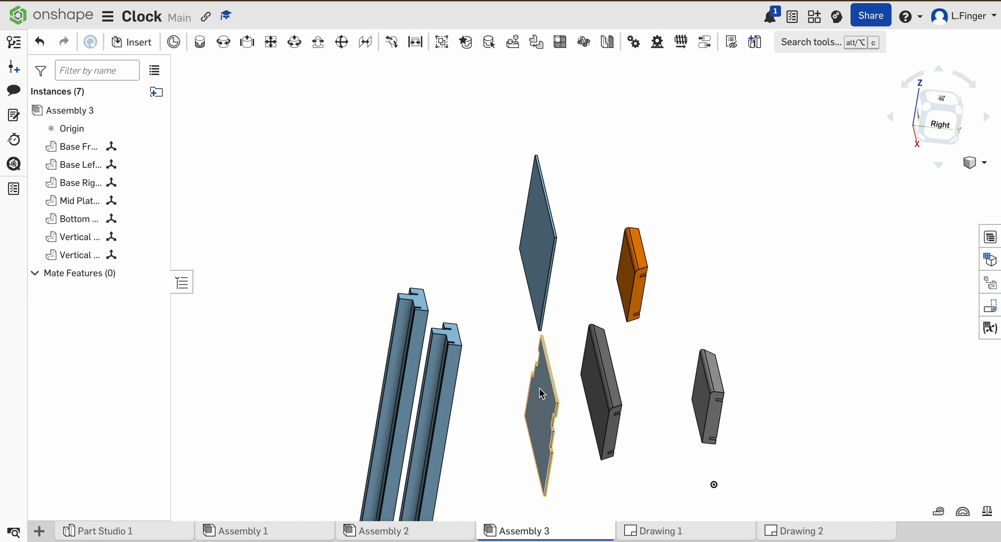
pyautogui.click(922, 114)
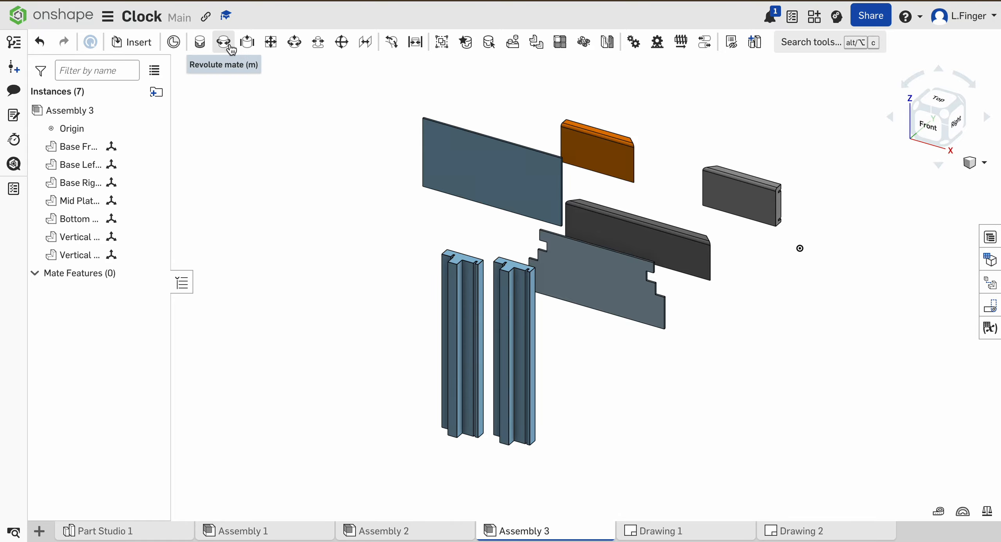
# Fasten the mitred end face of the Base Right Arm to the matching end face of the Base Front, centre to centre.
pyautogui.click(200, 43)
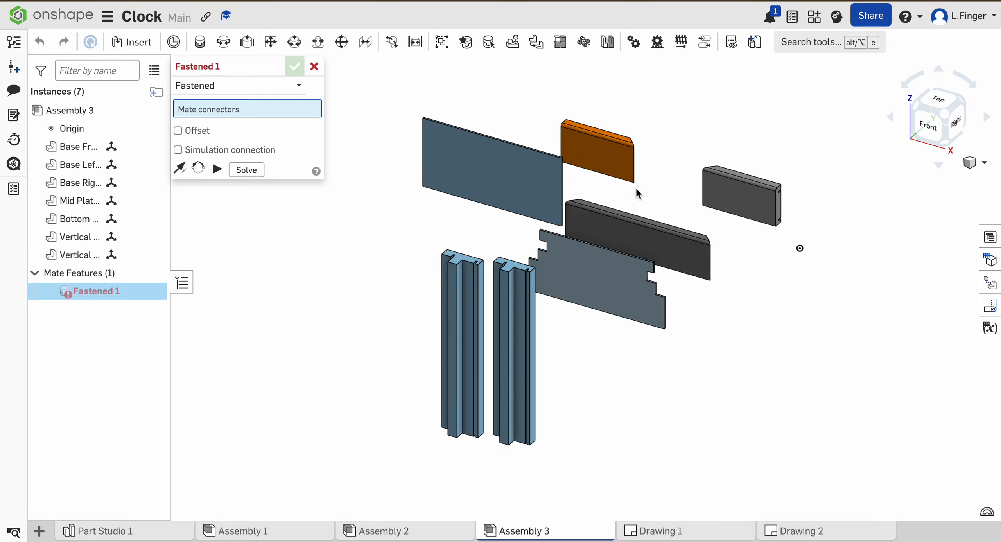
pyautogui.moveTo(664, 184); pyautogui.dragTo(626, 192, button='right')
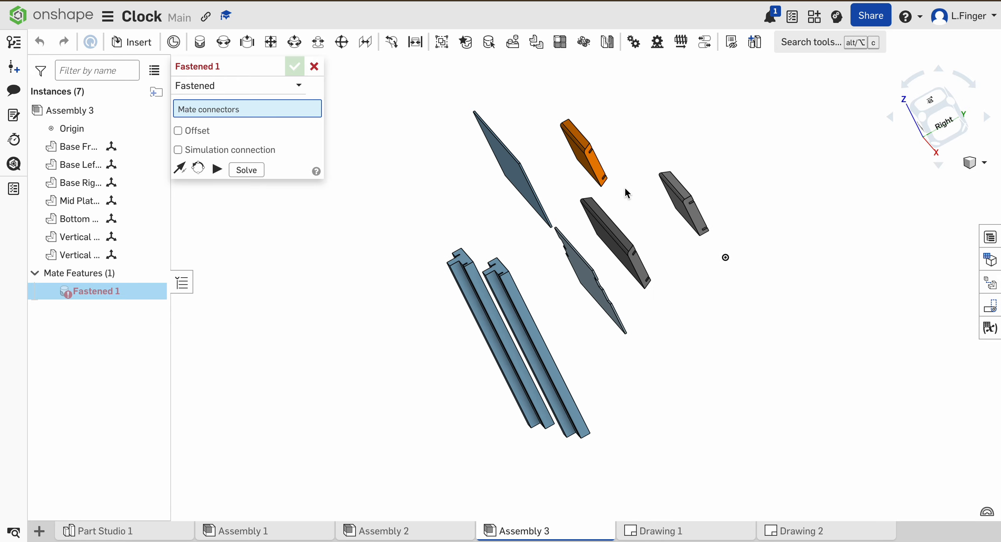
pyautogui.scroll(5, 625, 193)
pyautogui.scroll(3, 625, 188)
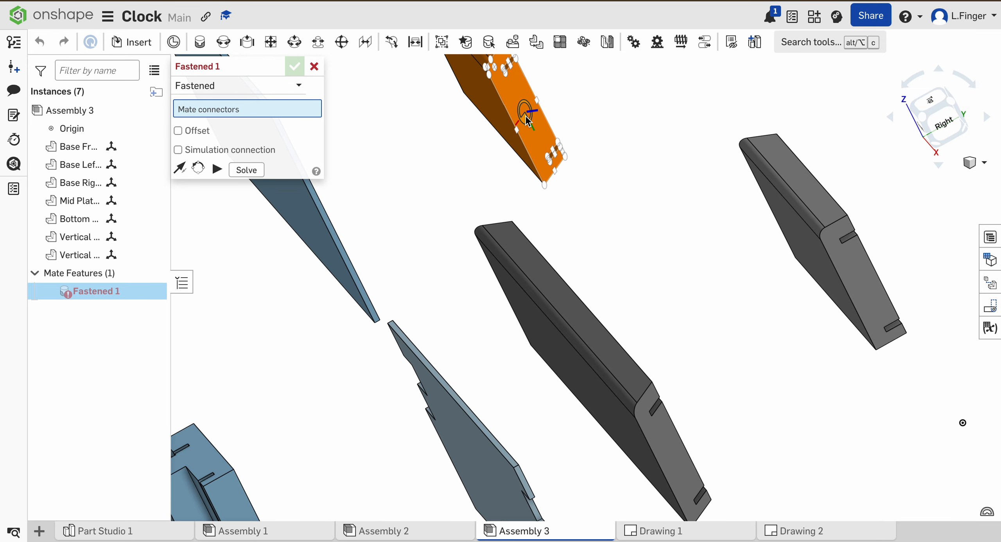
pyautogui.click(526, 115)
pyautogui.moveTo(552, 257); pyautogui.dragTo(717, 270, button='right')
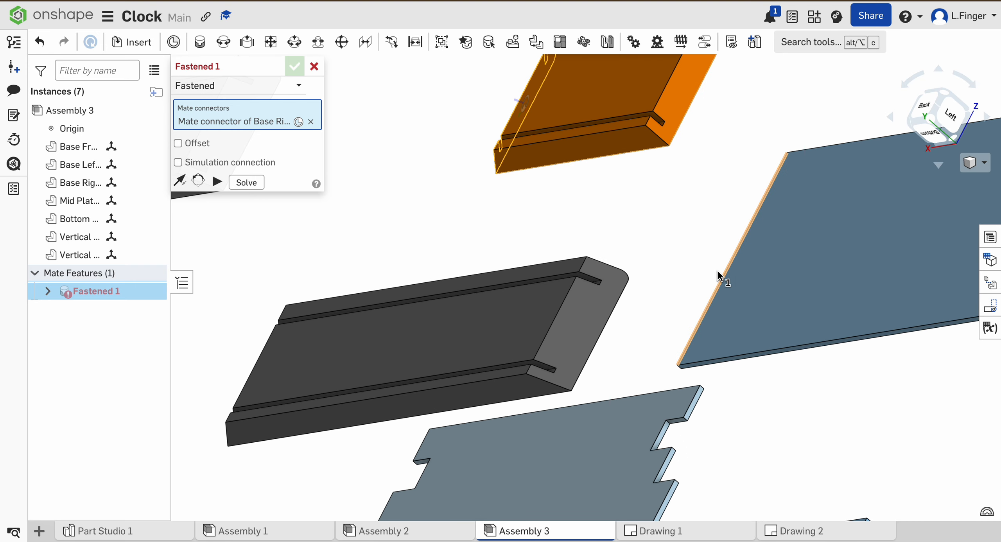
pyautogui.click(576, 321)
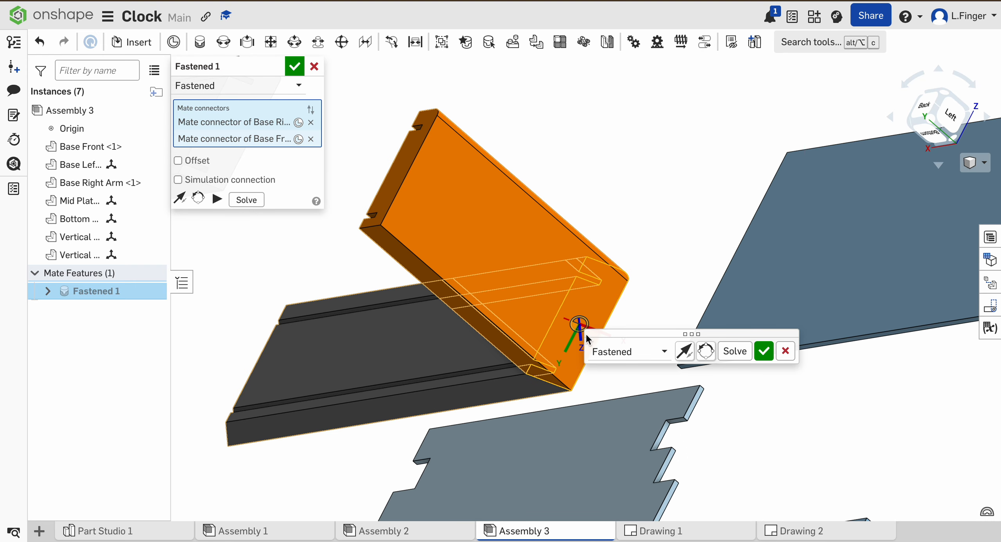
pyautogui.moveTo(658, 258); pyautogui.dragTo(550, 323, button='right')
pyautogui.click(764, 351)
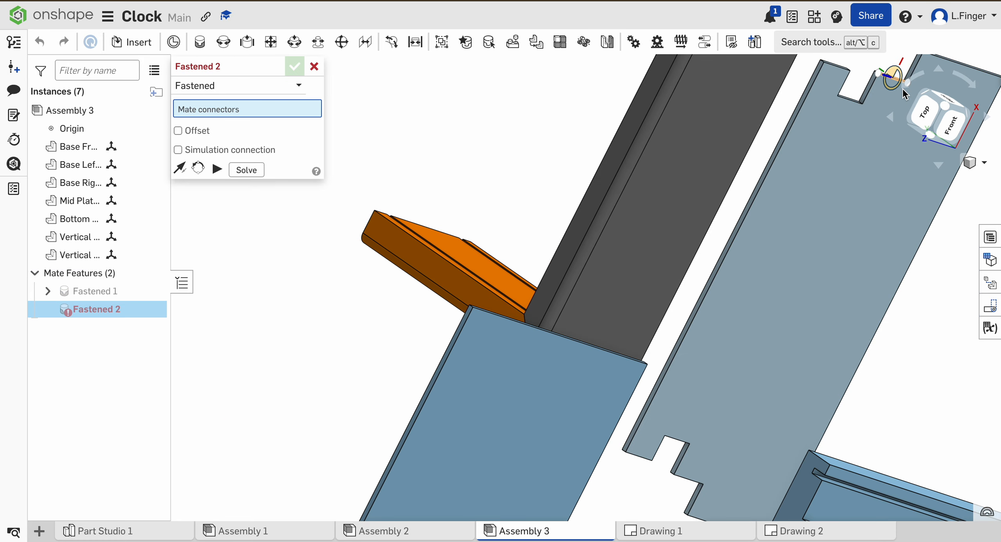
# Fasten the free mitred end face of the Base Front to the mitred end face of the Base Left Arm at their centres.
pyautogui.click(944, 114)
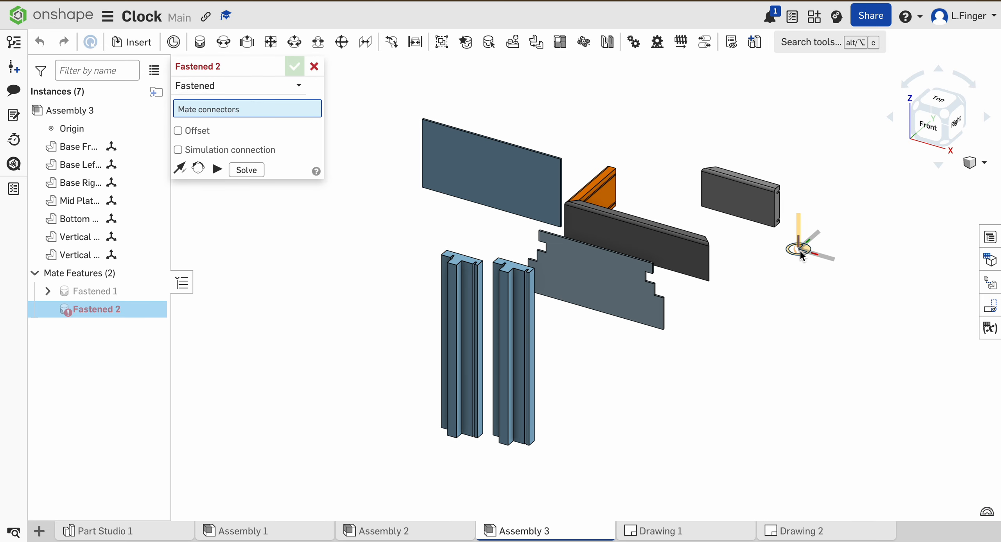
pyautogui.moveTo(760, 275); pyautogui.dragTo(701, 288, button='right')
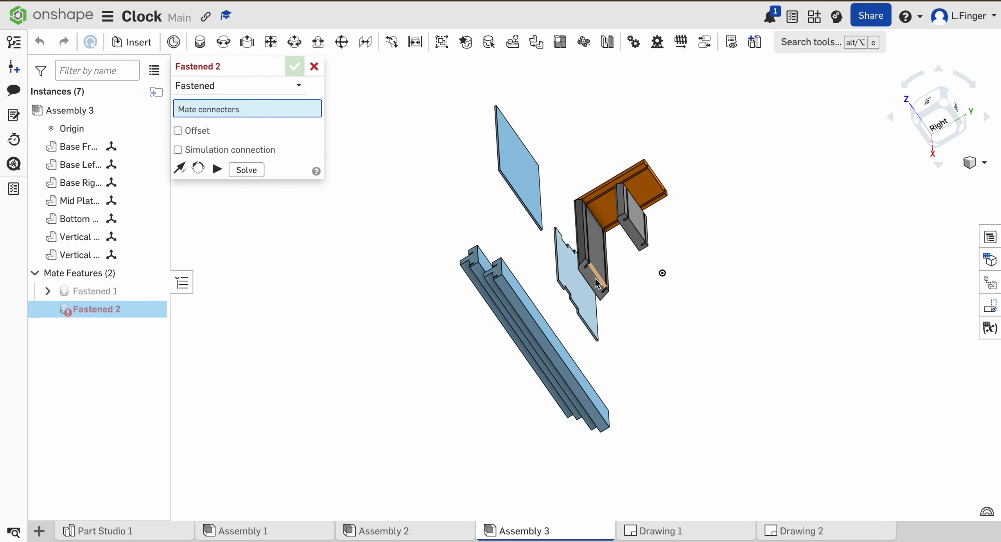
pyautogui.scroll(5, 597, 282)
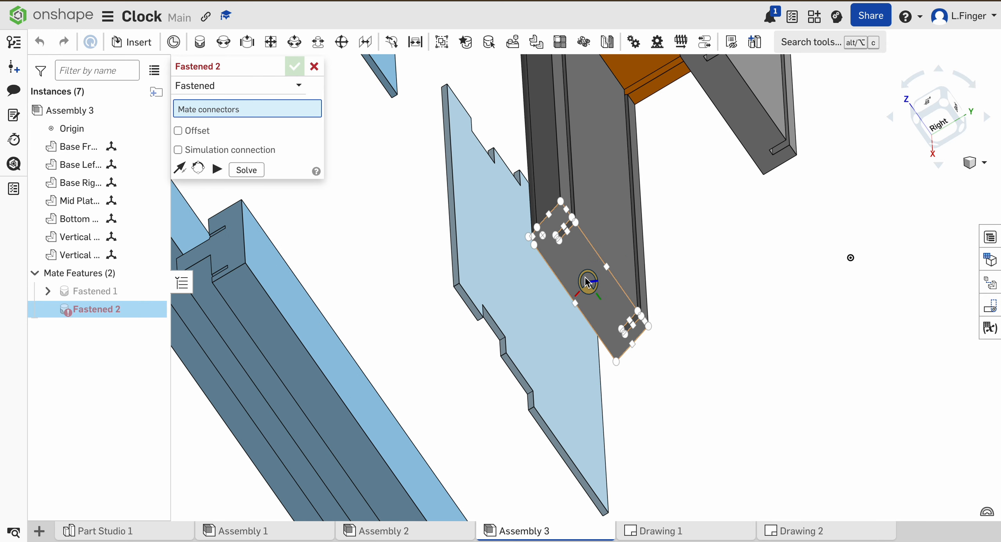
pyautogui.click(592, 286)
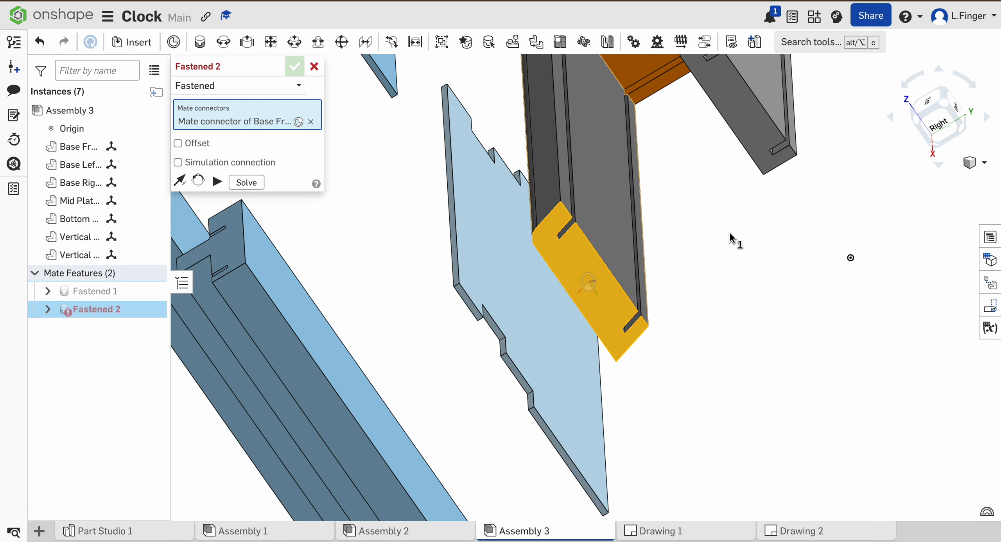
pyautogui.scroll(-5, 731, 234)
pyautogui.moveTo(777, 217); pyautogui.dragTo(797, 327, button='right')
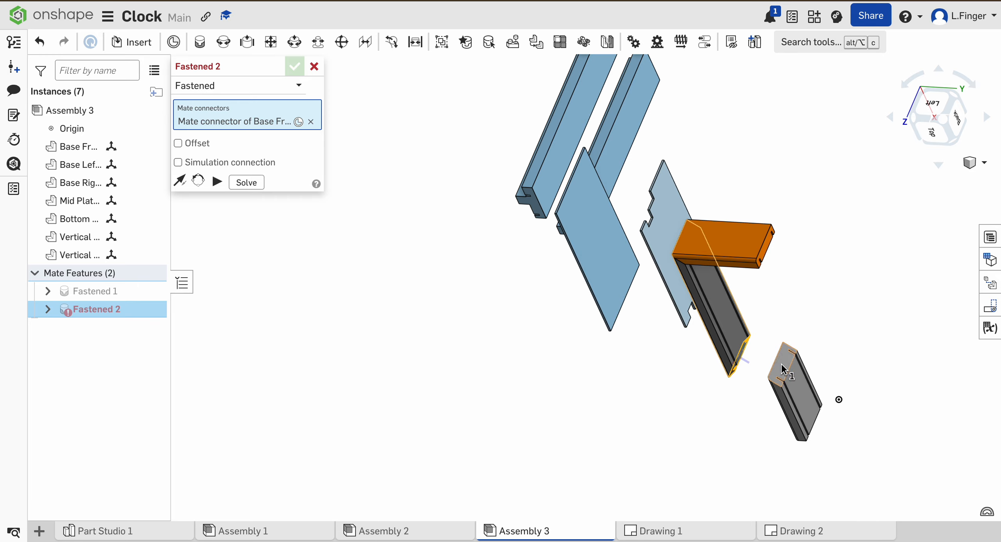
pyautogui.click(784, 368)
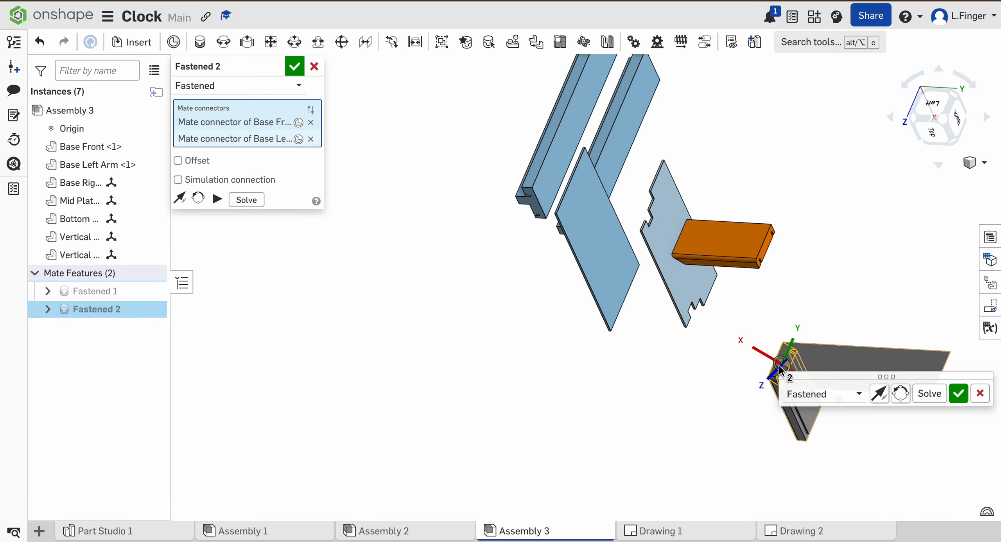
pyautogui.click(958, 395)
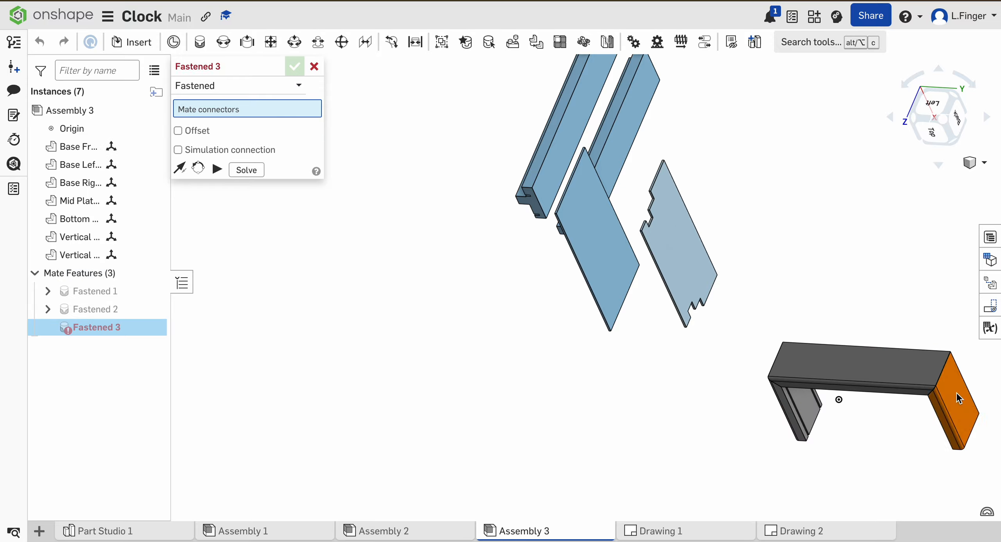
# Leave the Fastened mate command and fix the Base Right Arm in place.
pyautogui.moveTo(865, 436); pyautogui.dragTo(869, 424, button='right')
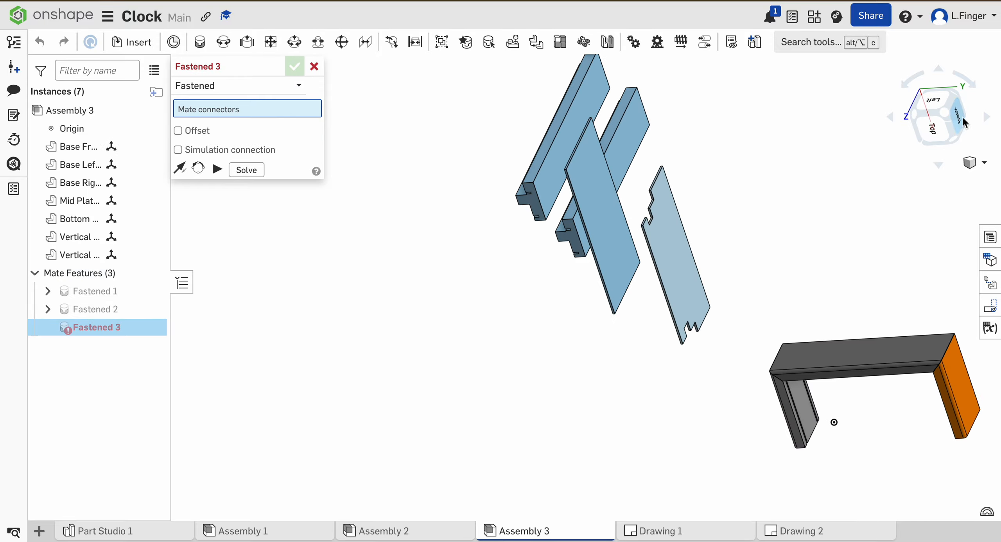
pyautogui.click(944, 116)
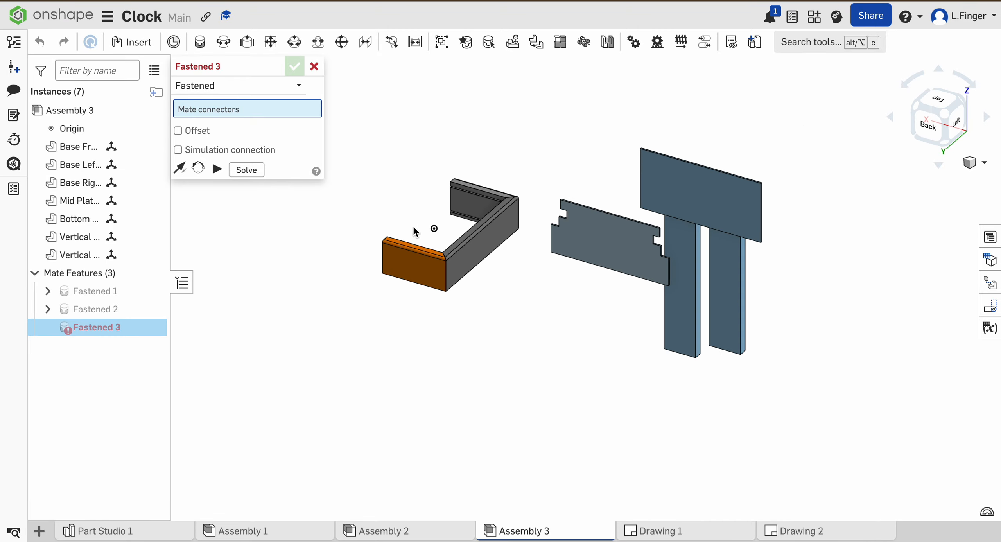
pyautogui.scroll(3, 415, 234)
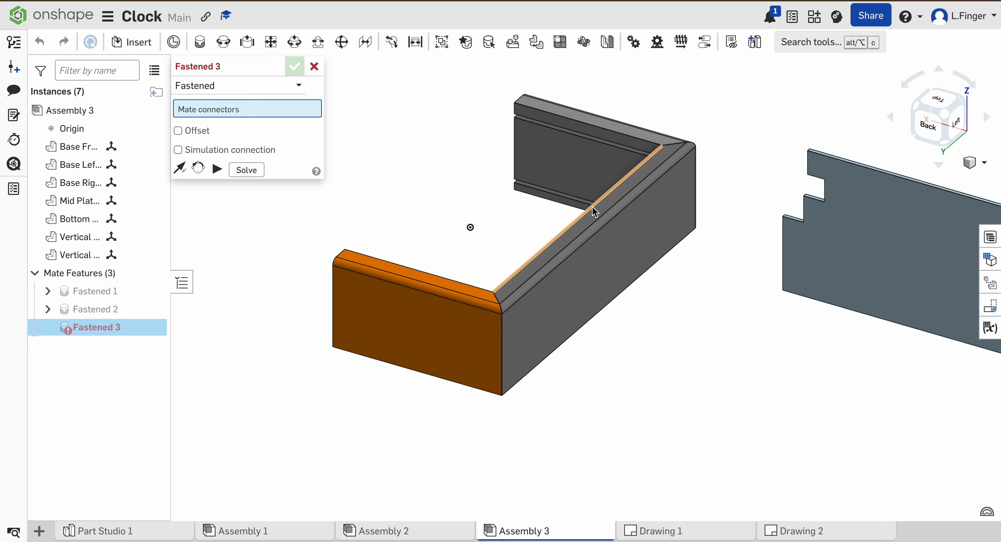
pyautogui.click(318, 65)
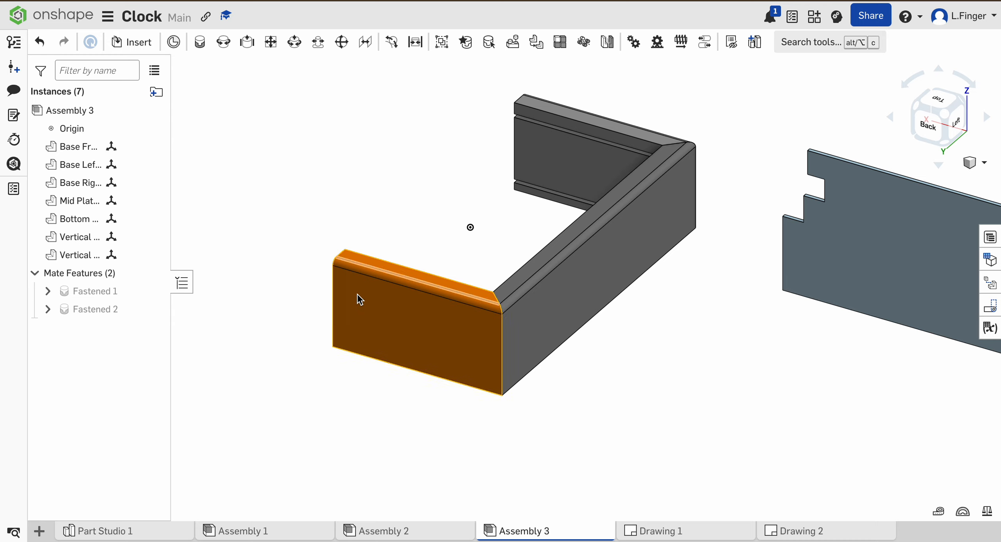
pyautogui.click(391, 322)
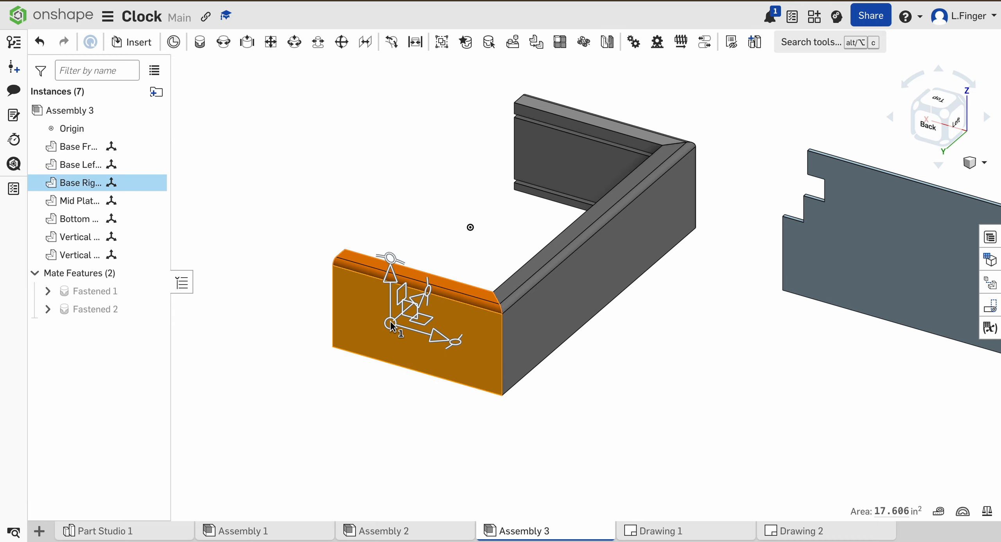
pyautogui.rightClick(364, 312)
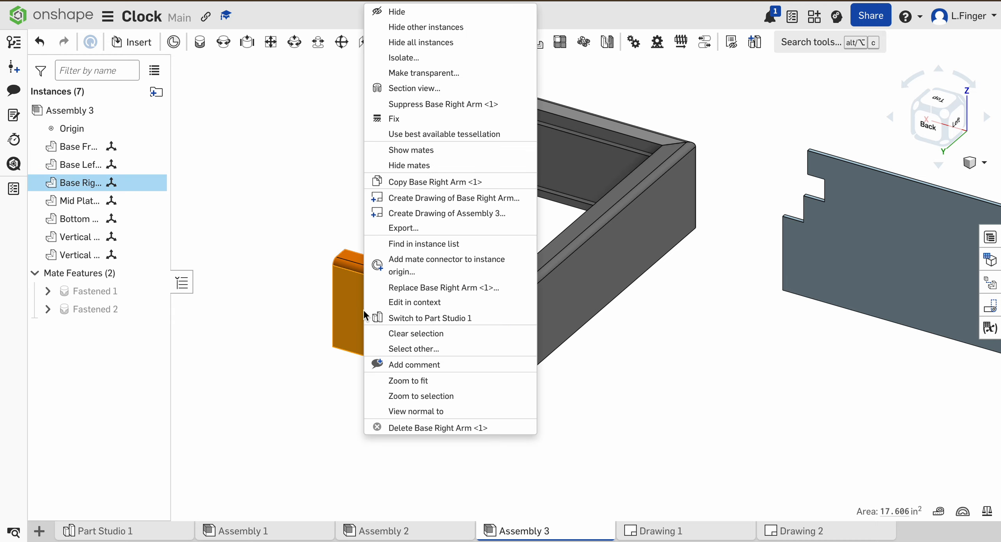
pyautogui.click(403, 119)
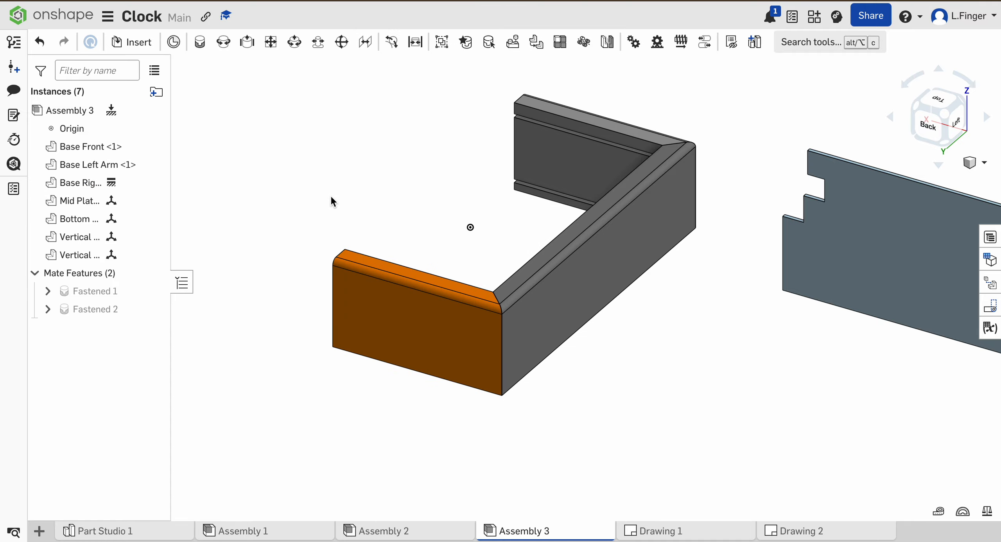
# Rotate the Mid Plate 90° about two axes so it lies flat parallel to the Base Front, and move it closer to the base.
pyautogui.scroll(-5, 446, 317)
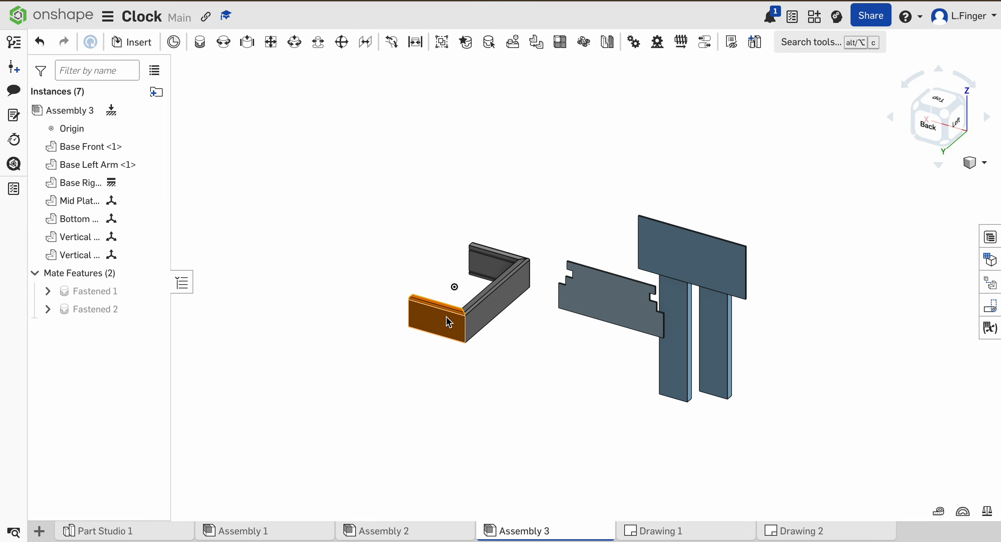
pyautogui.scroll(3, 464, 306)
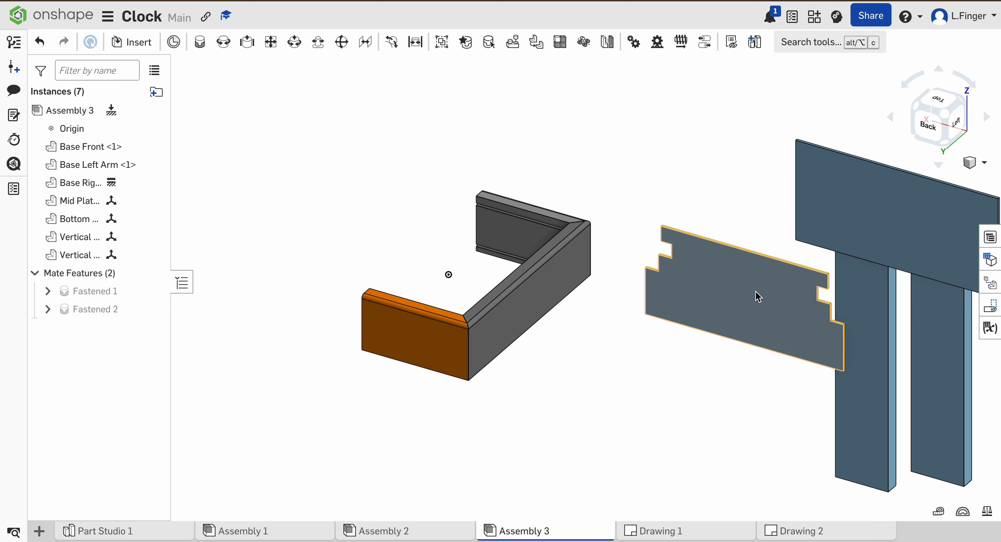
pyautogui.click(733, 301)
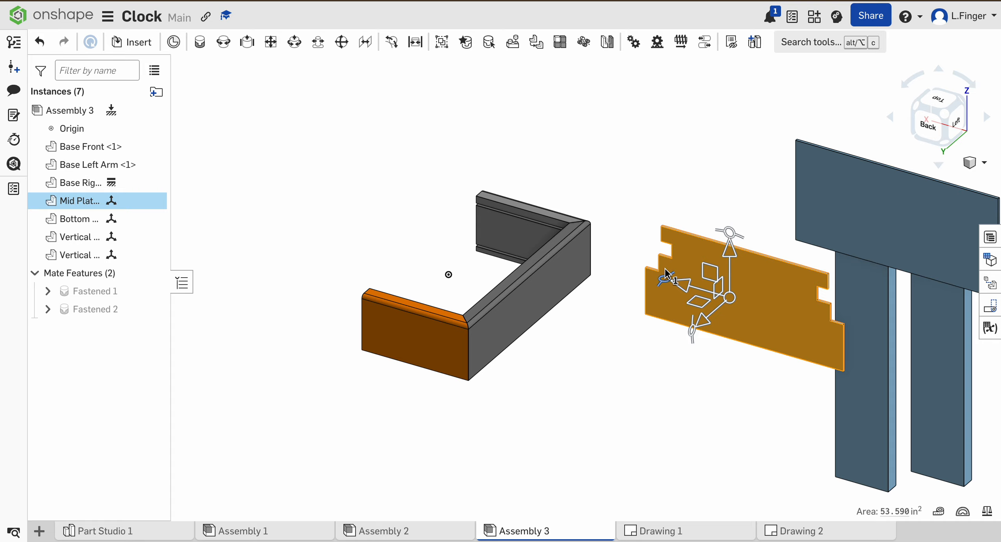
pyautogui.moveTo(665, 281); pyautogui.dragTo(709, 333)
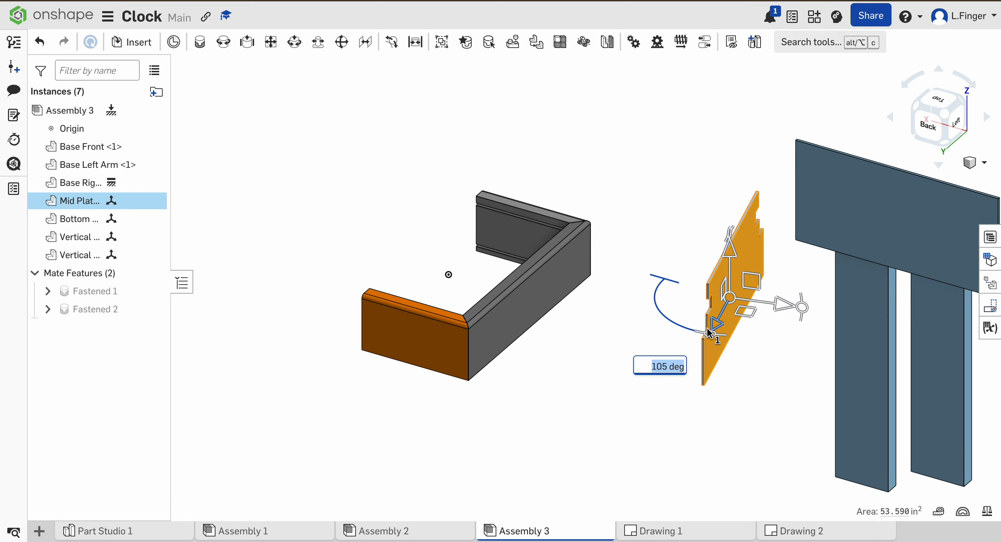
pyautogui.press('Return')
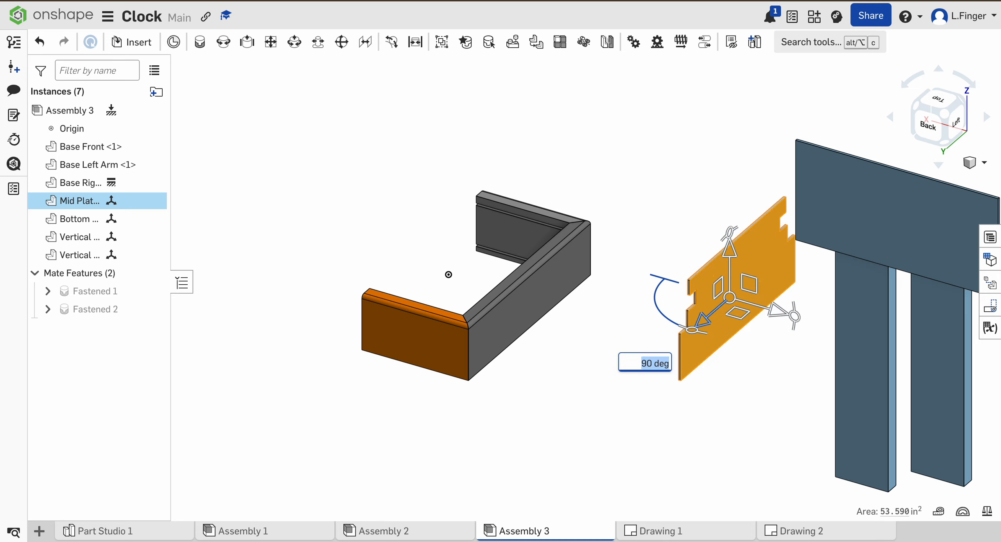
pyautogui.moveTo(796, 319); pyautogui.dragTo(753, 231)
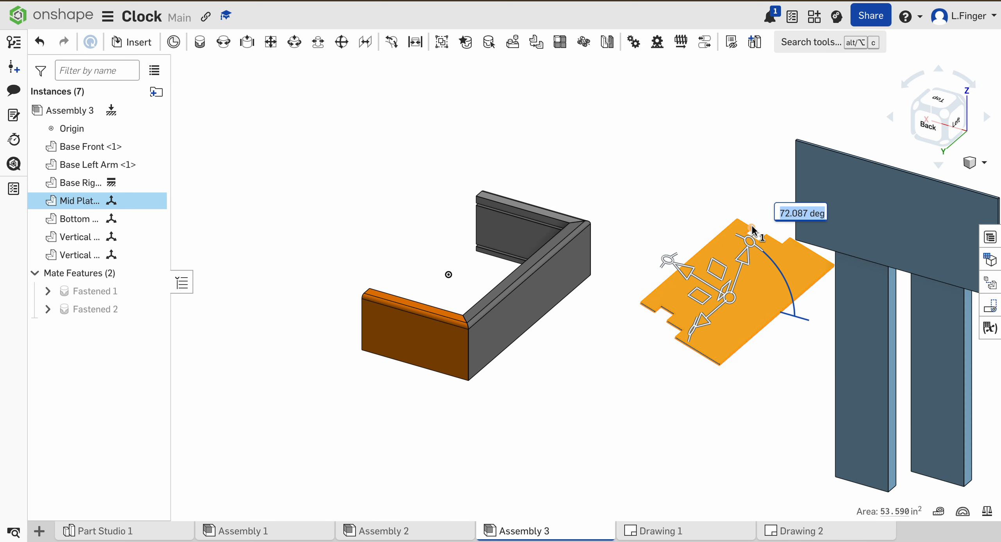
pyautogui.press('Return')
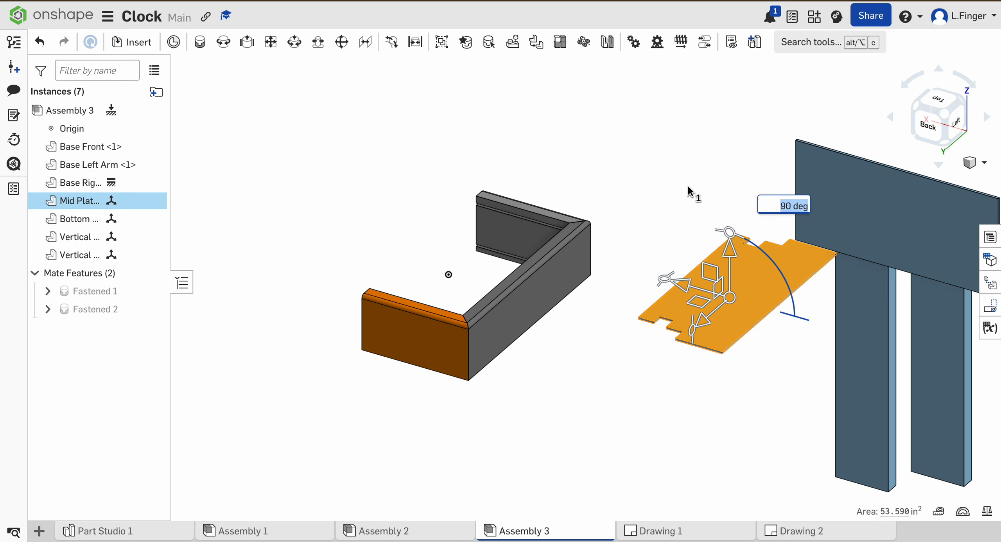
pyautogui.click(661, 202)
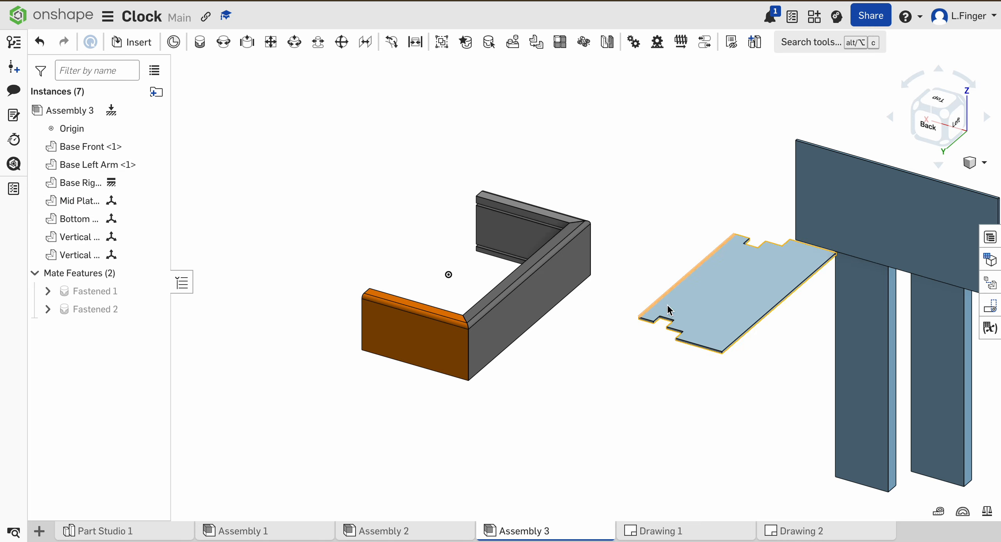
pyautogui.moveTo(747, 268); pyautogui.dragTo(635, 323)
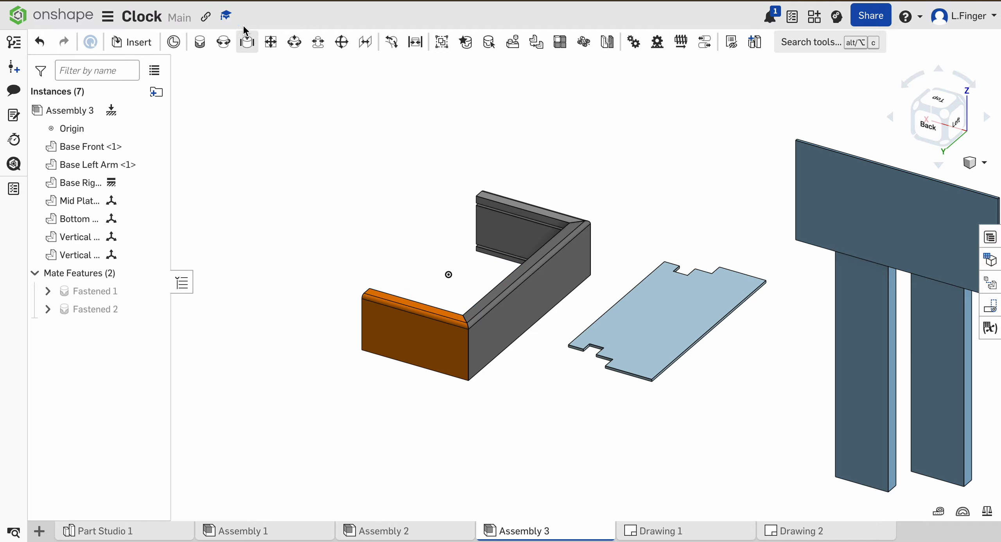
# Fasten the midpoint of the Mid Plate's long edge to the midpoint of the upper groove edge inside the Base Front, and leave the mate command.
pyautogui.click(199, 43)
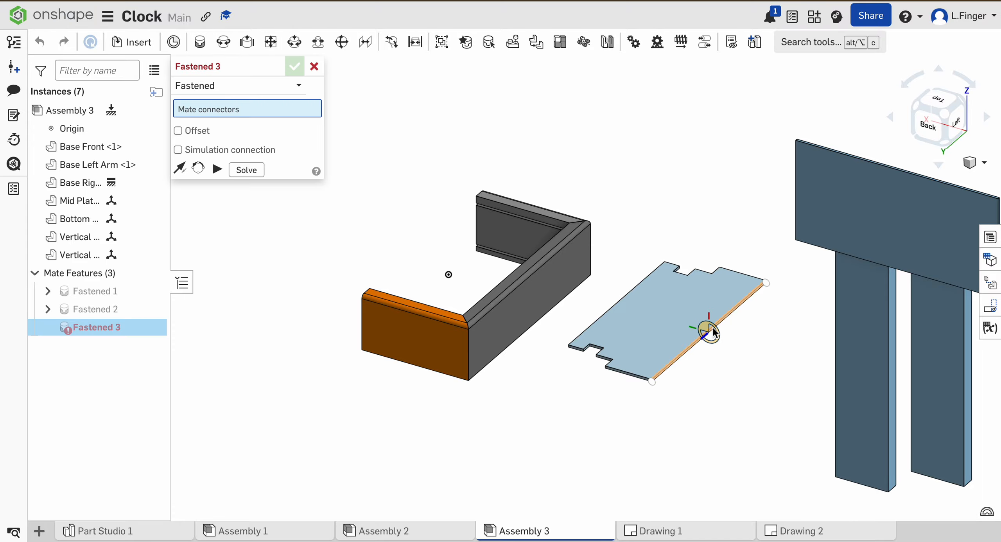
pyautogui.scroll(8, 715, 332)
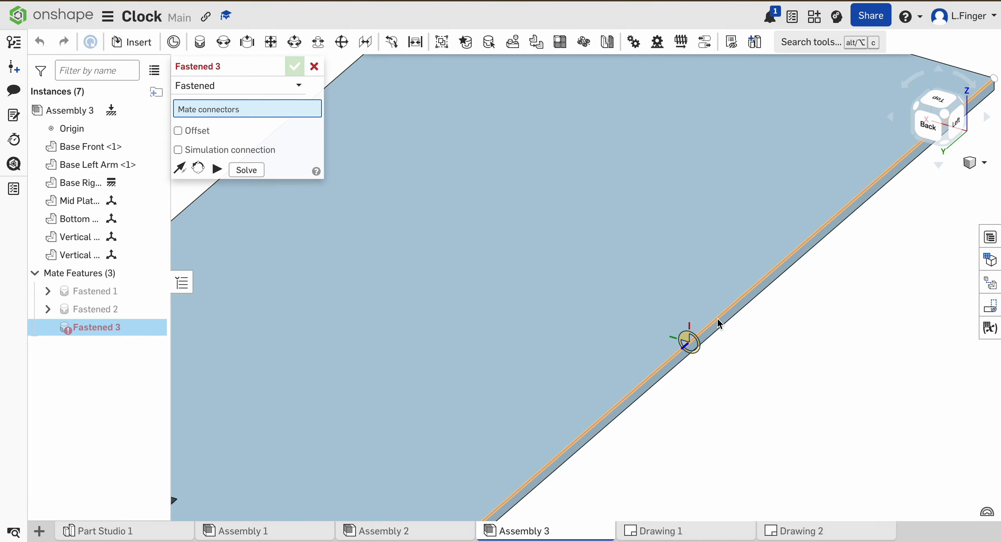
pyautogui.click(717, 317)
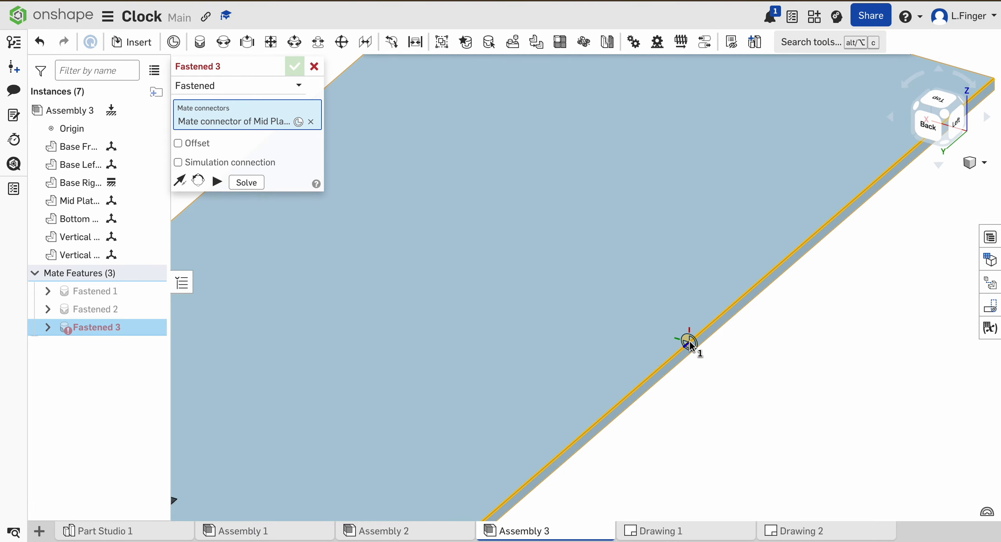
pyautogui.scroll(-8, 690, 341)
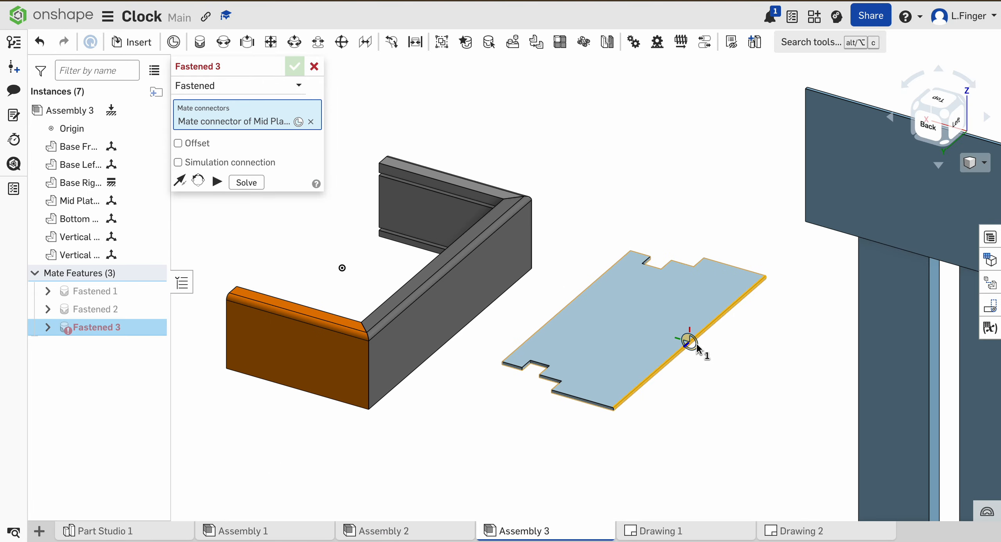
pyautogui.moveTo(519, 316); pyautogui.dragTo(603, 336, button='right')
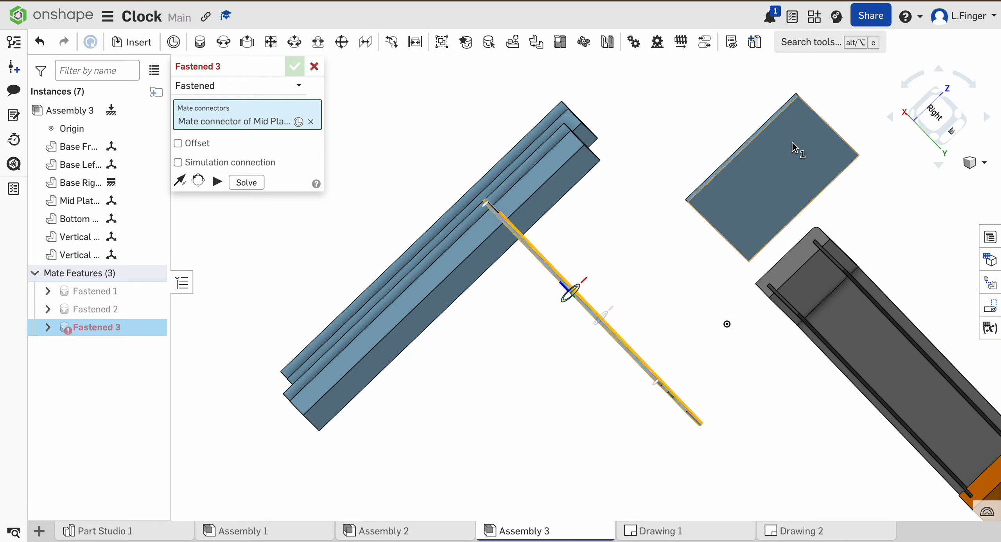
pyautogui.click(947, 116)
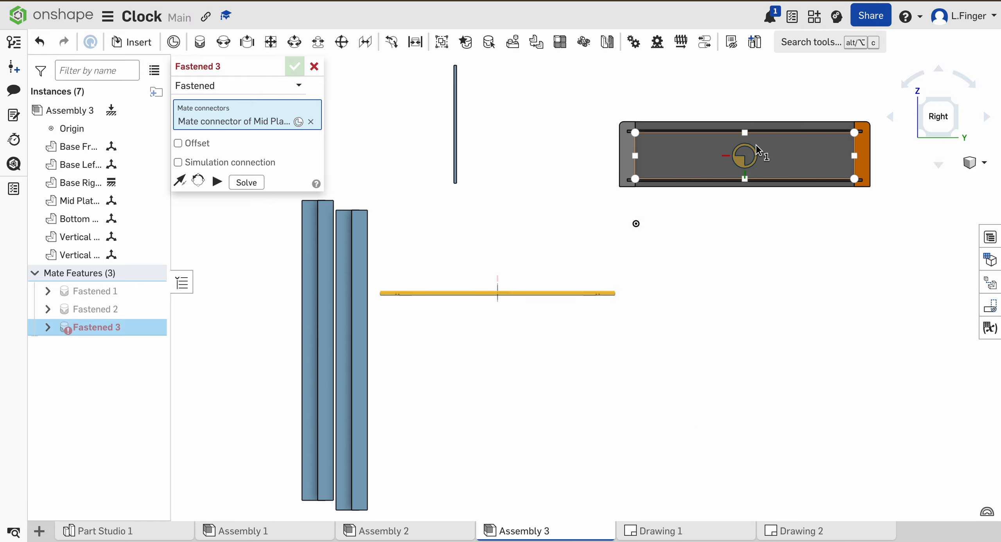
pyautogui.scroll(10, 756, 144)
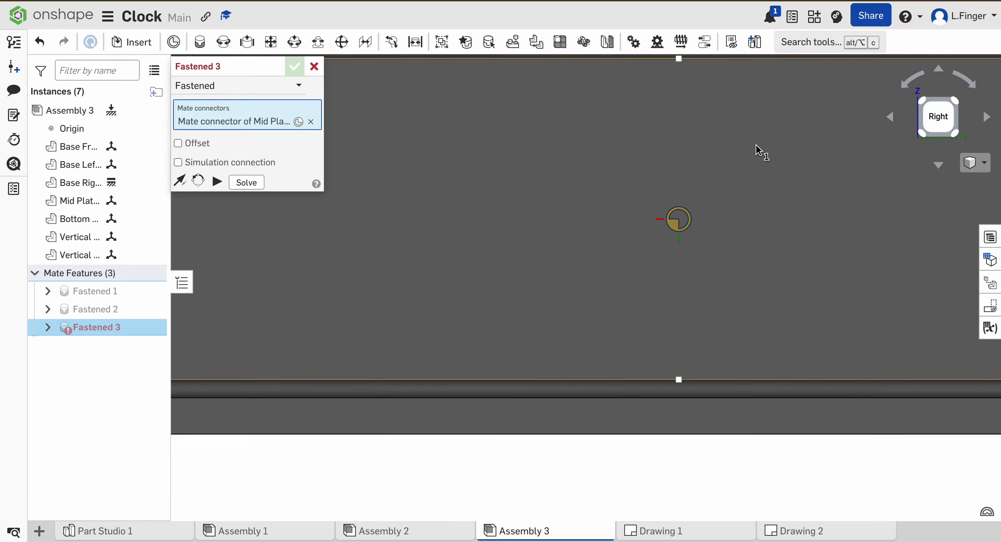
pyautogui.moveTo(724, 92); pyautogui.dragTo(726, 116, button='right')
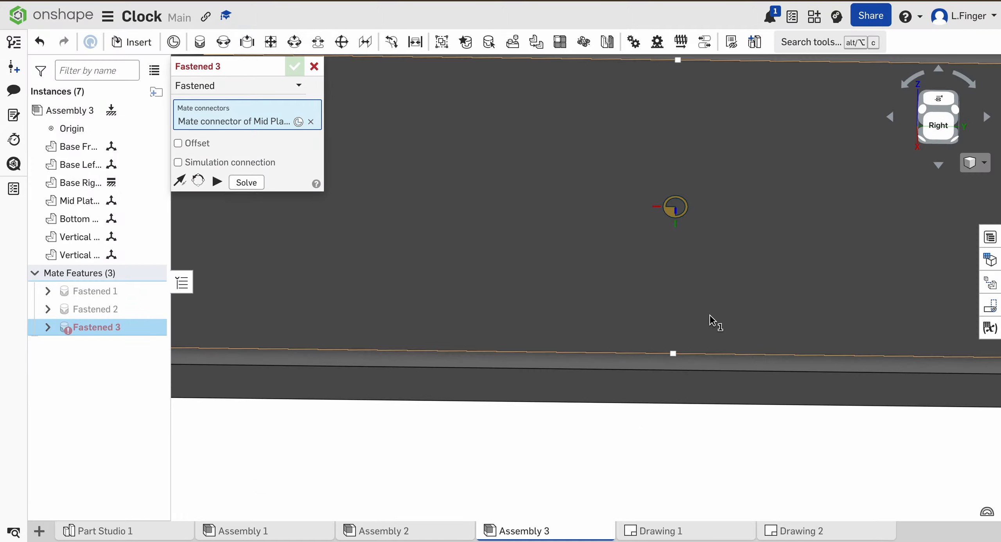
pyautogui.moveTo(710, 316); pyautogui.dragTo(710, 319, button='right')
pyautogui.moveTo(697, 172); pyautogui.dragTo(708, 89, button='right')
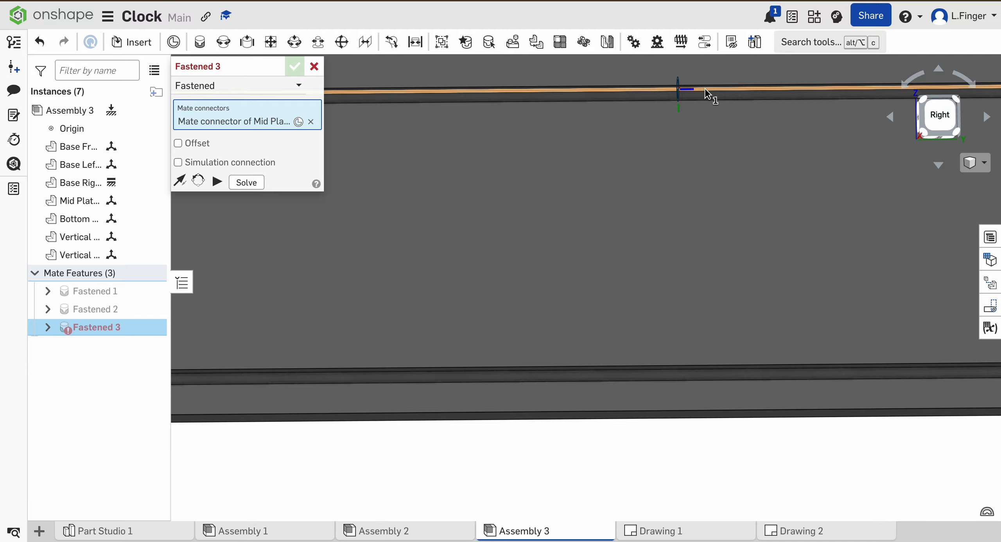
pyautogui.click(706, 89)
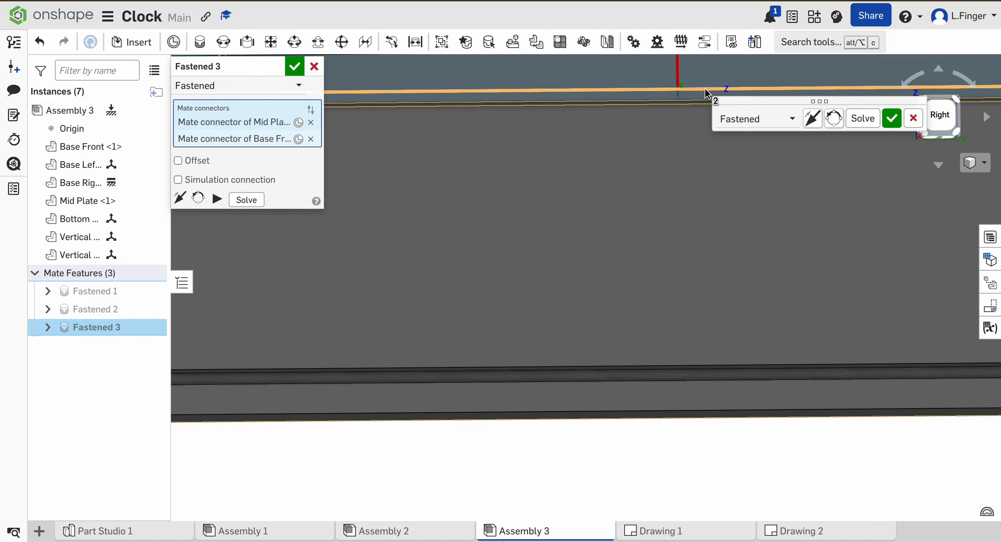
pyautogui.click(958, 104)
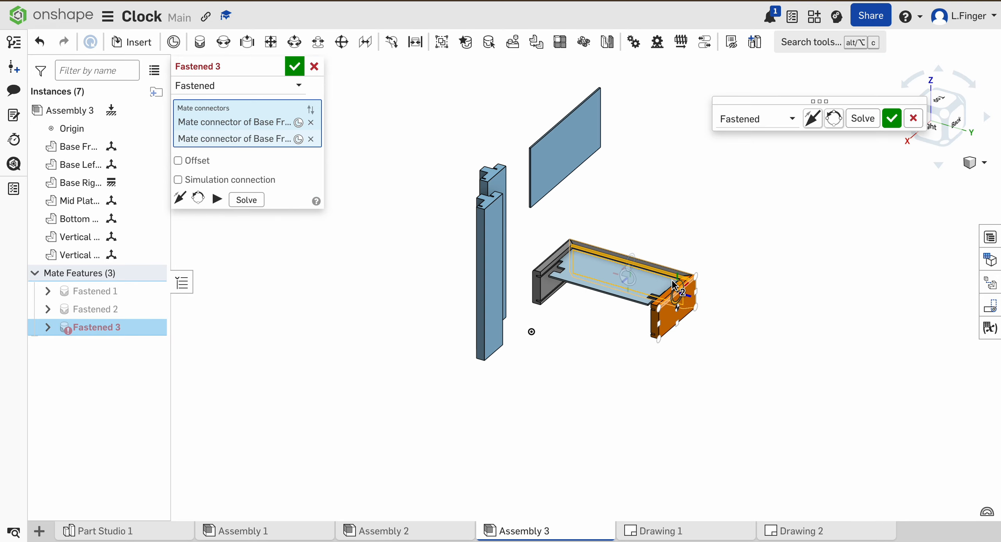
pyautogui.scroll(5, 599, 283)
pyautogui.moveTo(561, 345); pyautogui.dragTo(626, 268, button='right')
pyautogui.click(892, 118)
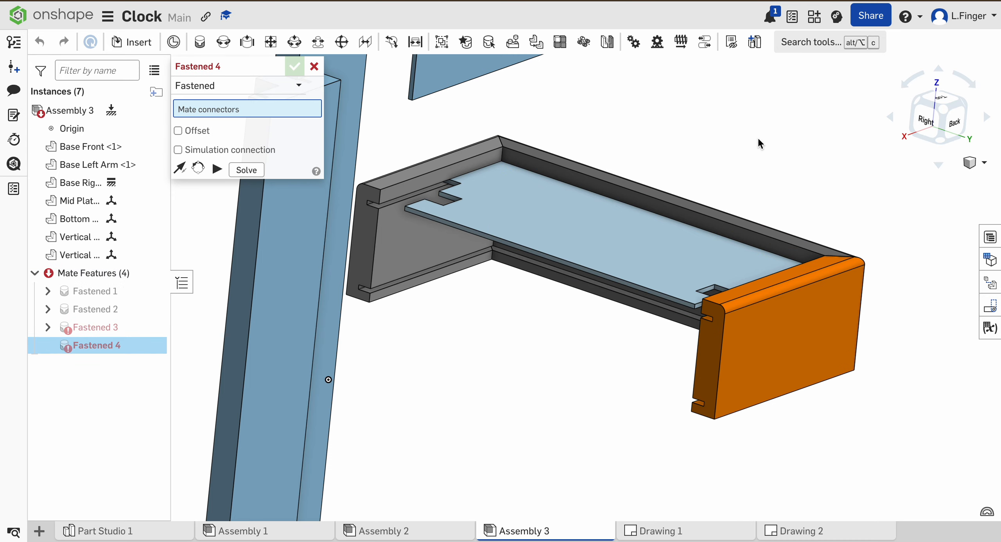
pyautogui.scroll(-5, 757, 136)
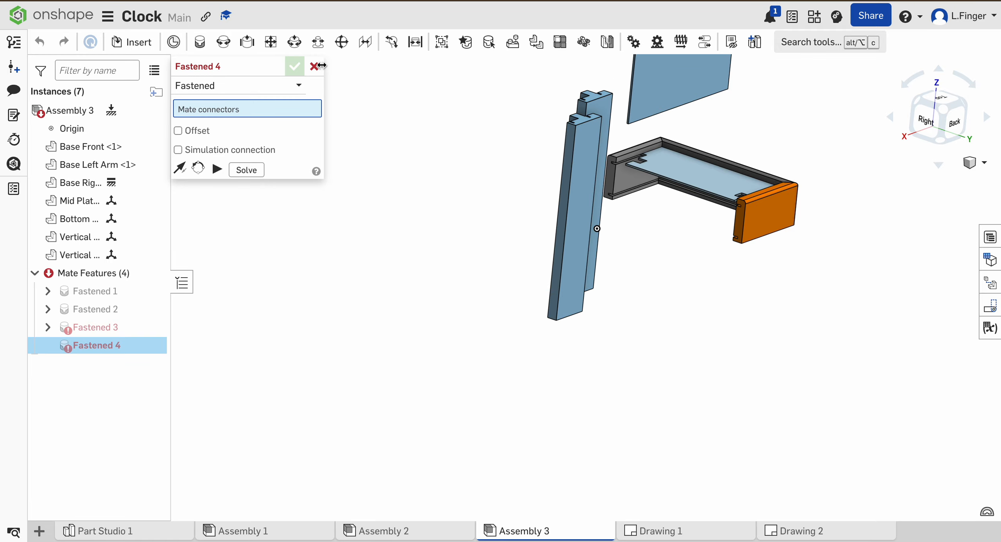
pyautogui.click(314, 68)
# Move the Bottom Cover below the base and rotate it about 73° around each of two axes so it lies roughly flat.
pyautogui.click(935, 119)
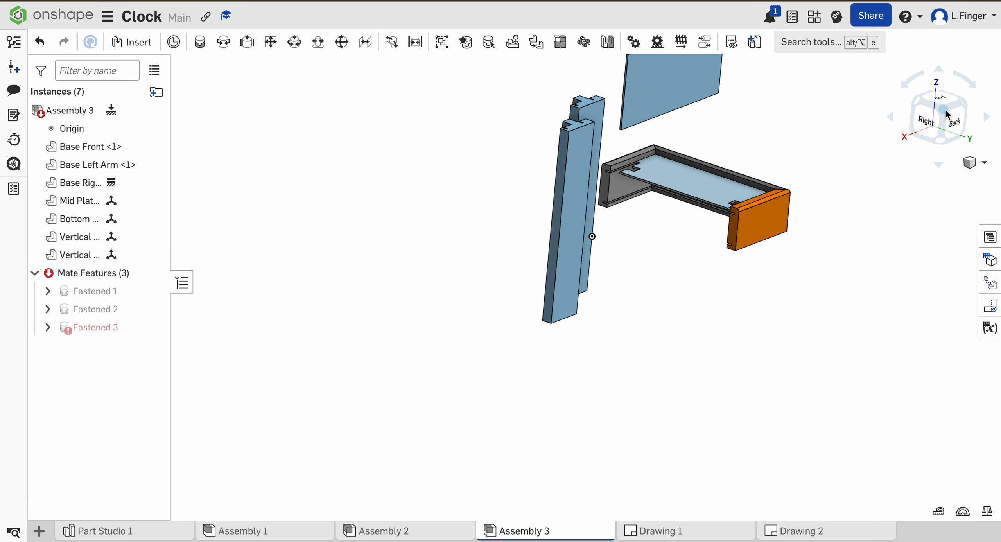
pyautogui.click(575, 167)
pyautogui.moveTo(544, 163); pyautogui.dragTo(538, 410)
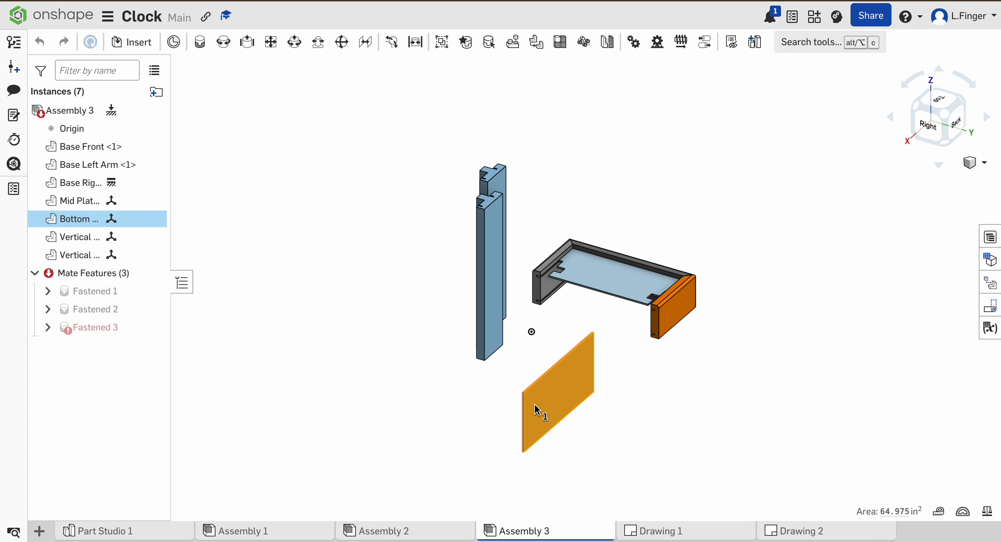
pyautogui.click(627, 388)
pyautogui.click(566, 392)
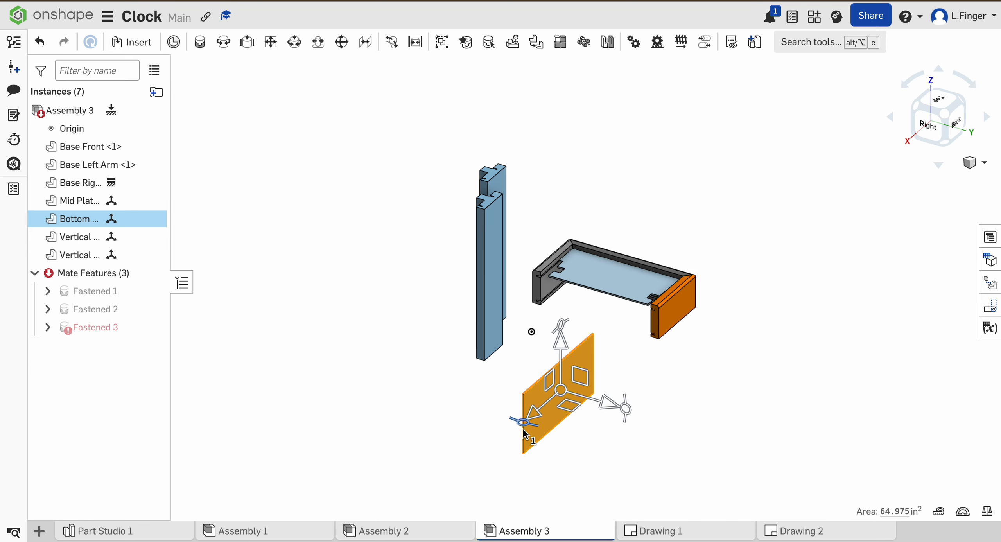
pyautogui.moveTo(526, 423); pyautogui.dragTo(445, 386)
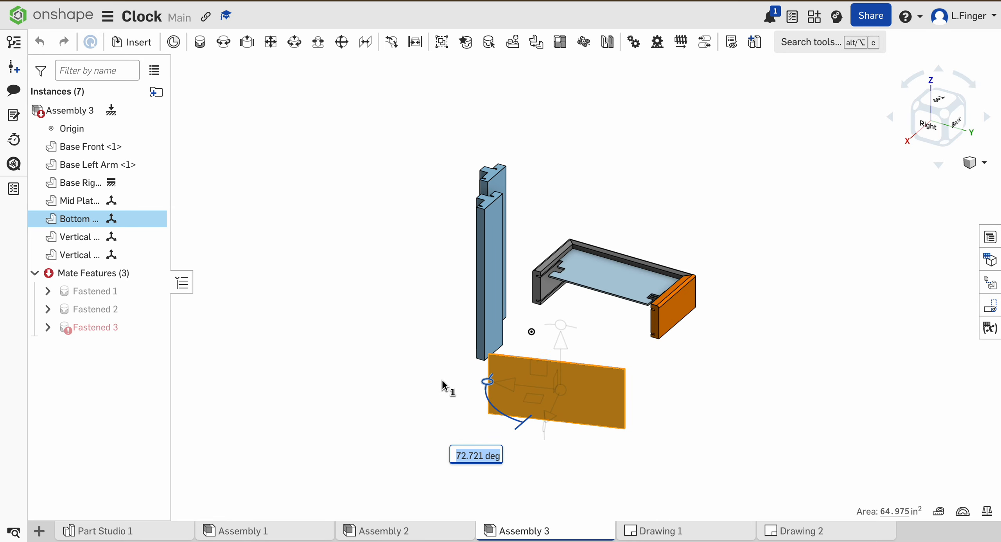
pyautogui.moveTo(545, 432); pyautogui.dragTo(555, 334)
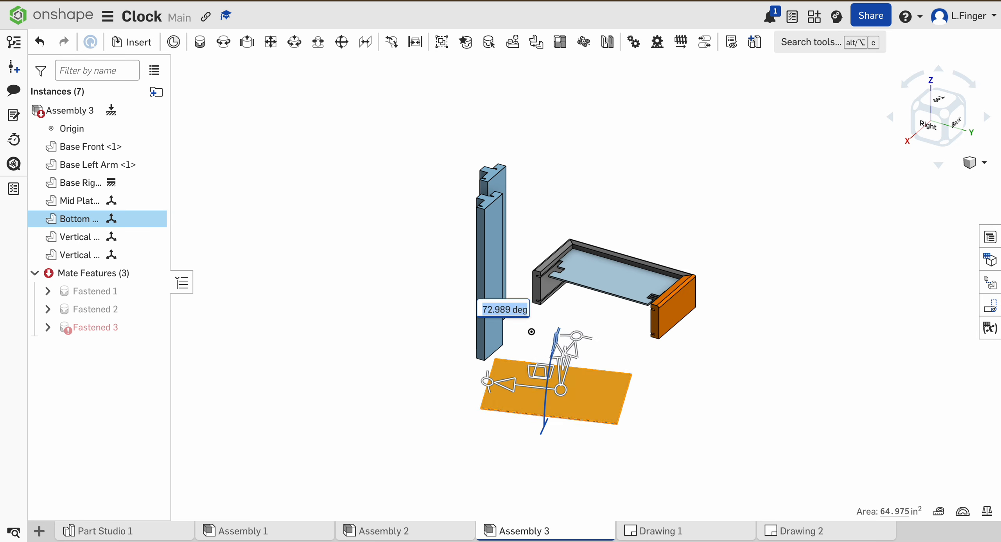
pyautogui.click(614, 347)
# Fasten the midpoint of the Bottom Cover's long edge to the lower groove edge inside the Base Front.
pyautogui.scroll(6, 581, 373)
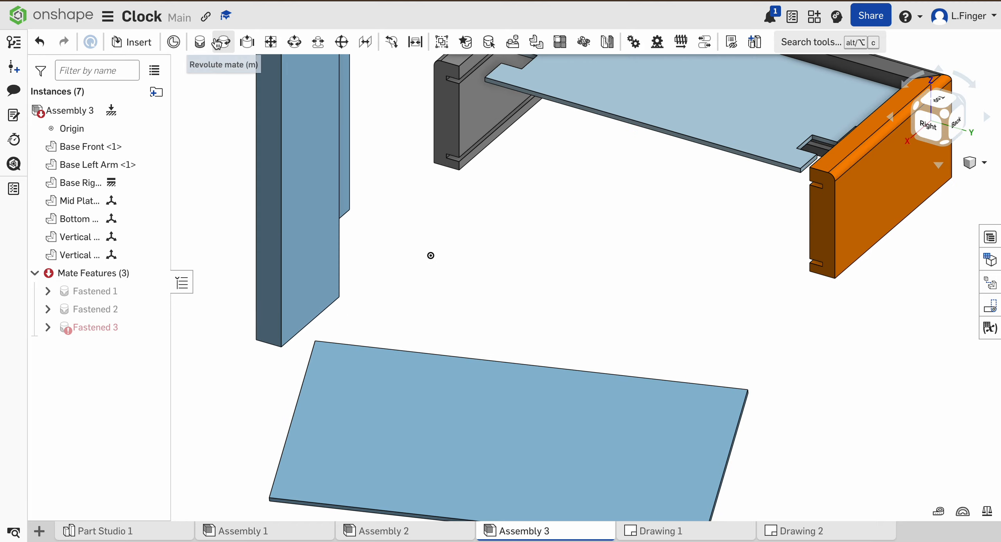
pyautogui.click(200, 42)
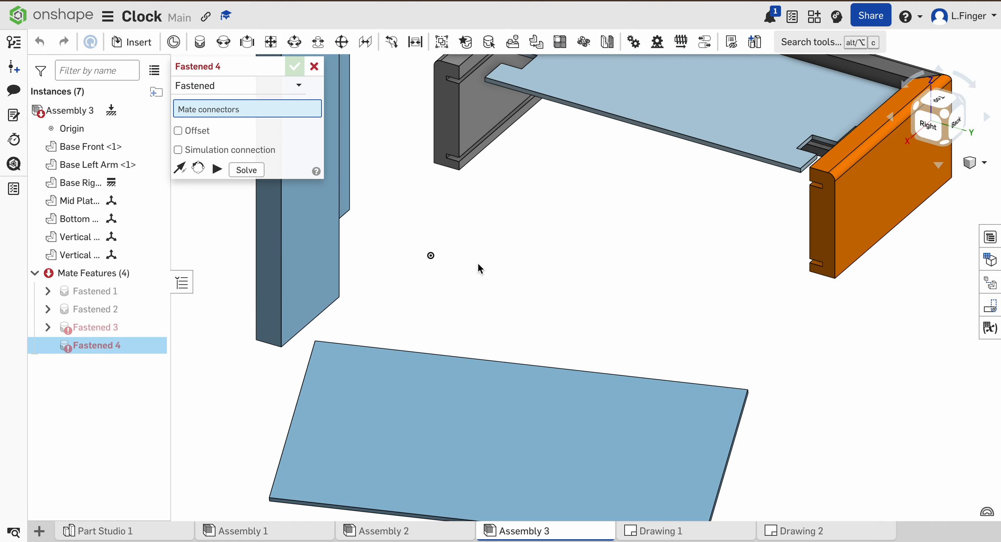
pyautogui.scroll(-2, 481, 269)
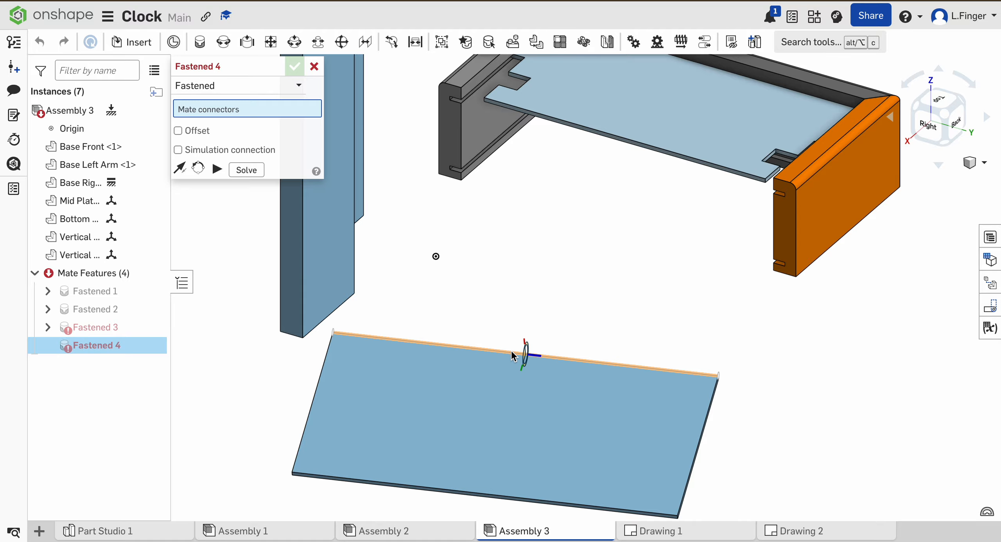
pyautogui.click(555, 363)
pyautogui.moveTo(619, 311); pyautogui.dragTo(632, 291, button='right')
pyautogui.scroll(5, 865, 56)
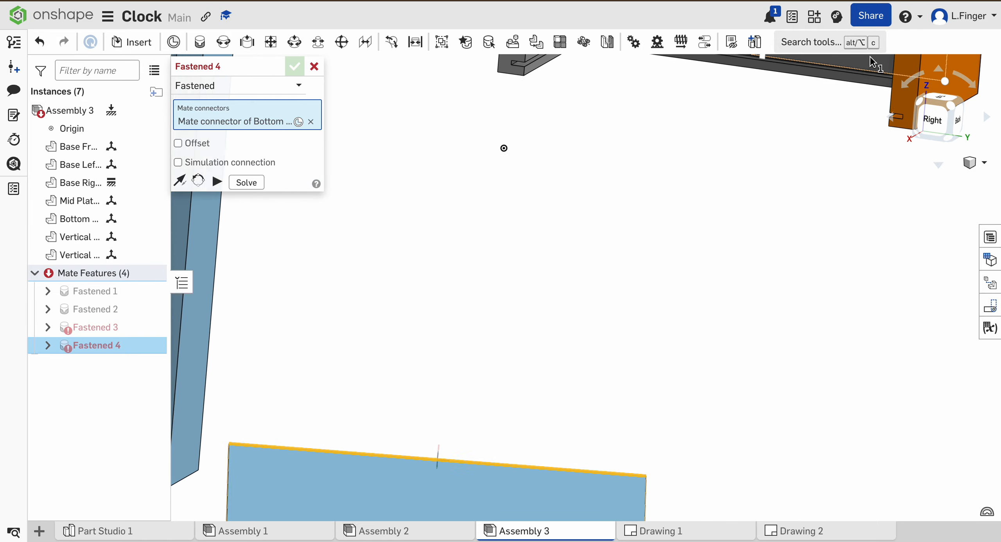
pyautogui.moveTo(799, 166); pyautogui.dragTo(806, 147, button='right')
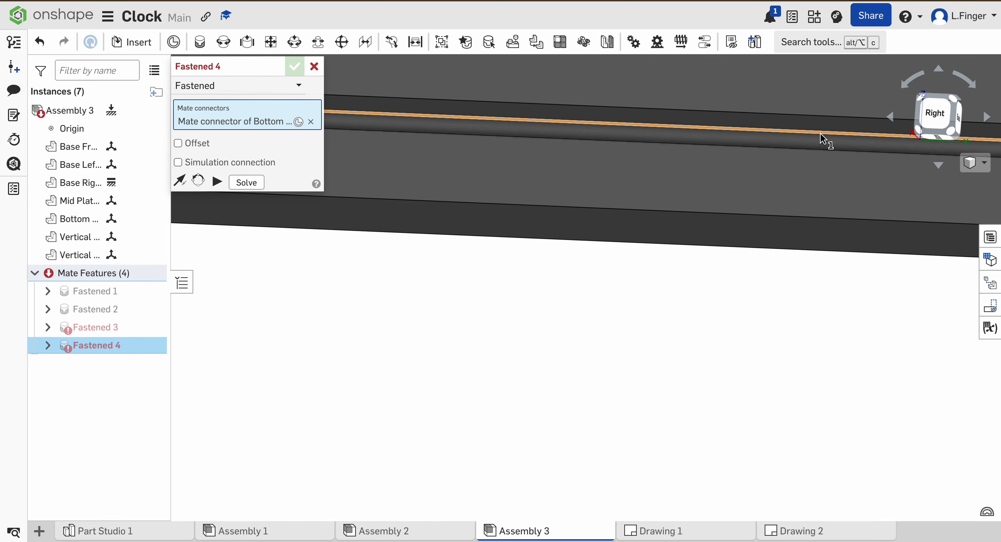
pyautogui.click(823, 139)
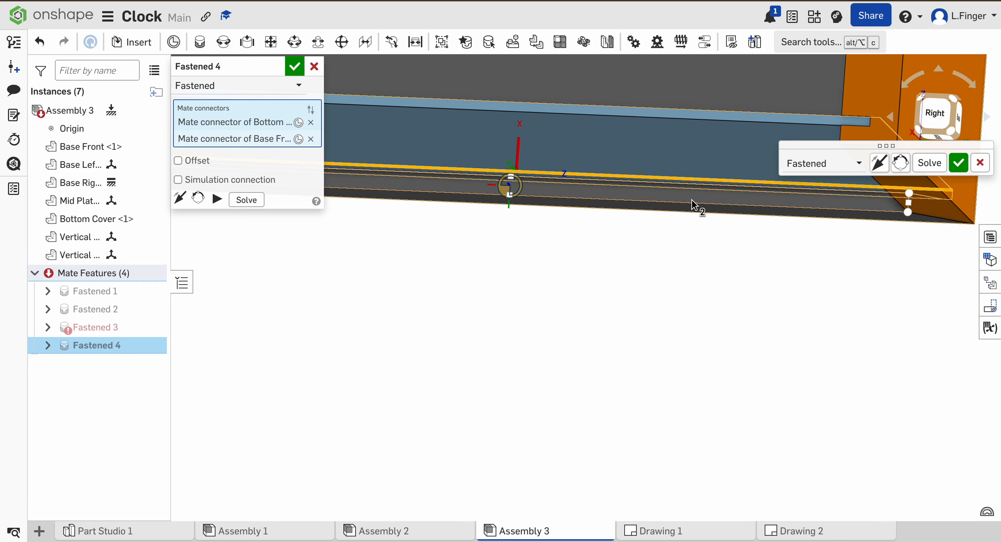
pyautogui.press('f')
pyautogui.click(959, 163)
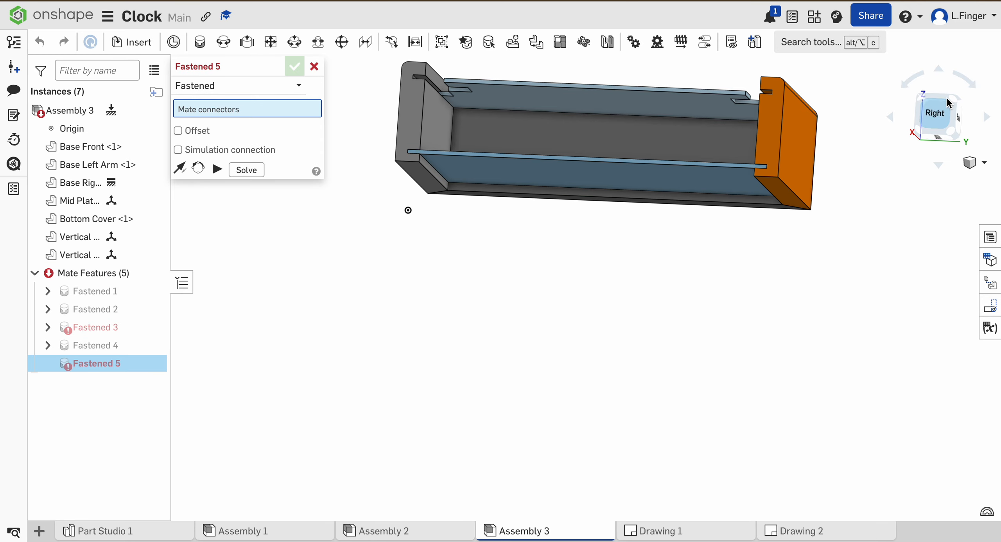
# Separate the two vertical posts by moving one behind the base, and cancel the empty Fastened mate.
pyautogui.click(953, 95)
pyautogui.scroll(5, 622, 305)
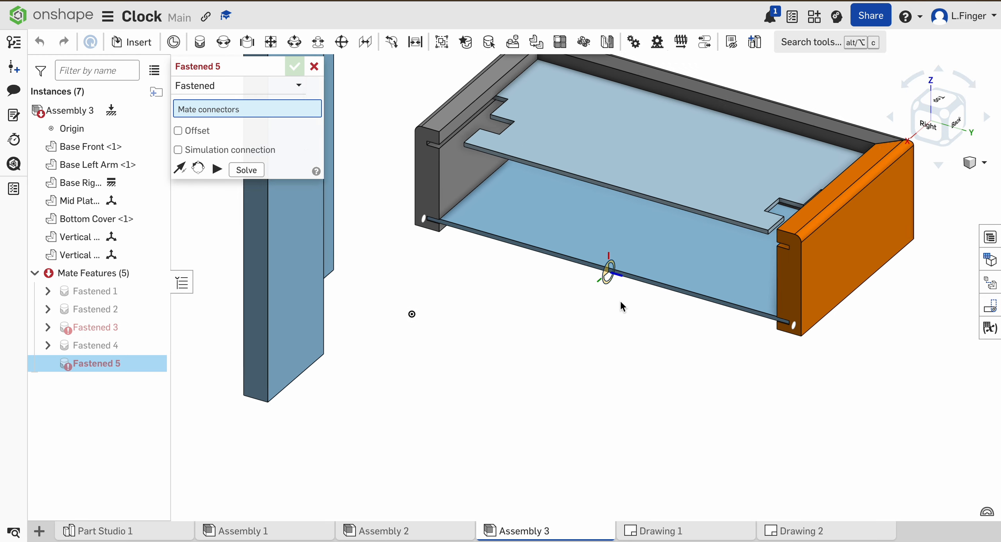
pyautogui.scroll(5, 460, 227)
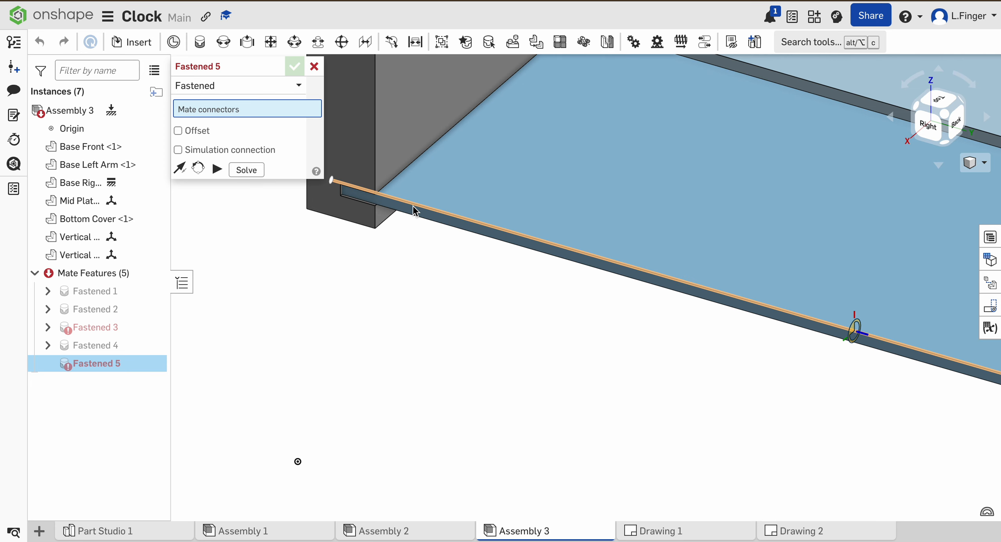
pyautogui.scroll(-10, 429, 211)
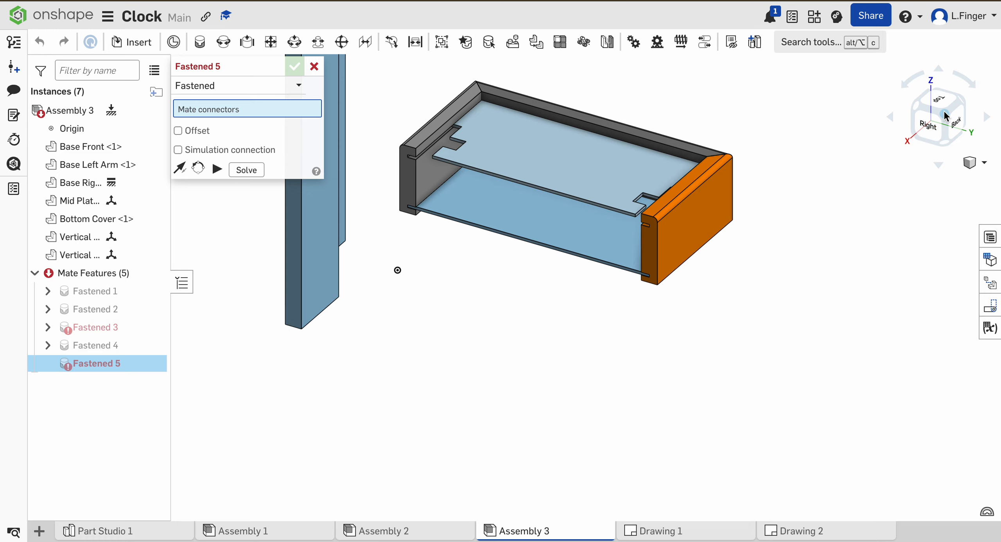
pyautogui.click(945, 115)
pyautogui.scroll(5, 493, 230)
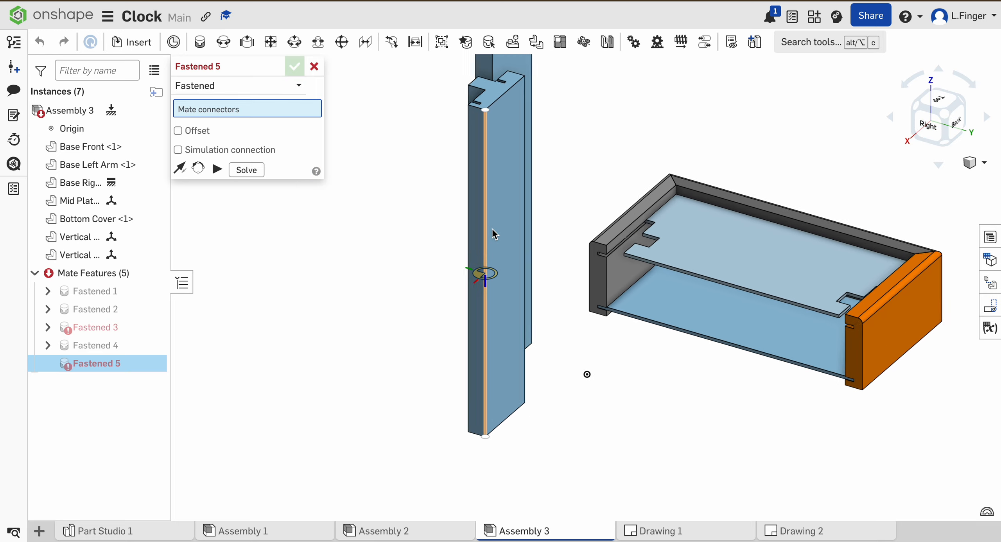
pyautogui.scroll(2, 493, 231)
pyautogui.moveTo(529, 255); pyautogui.dragTo(842, 345)
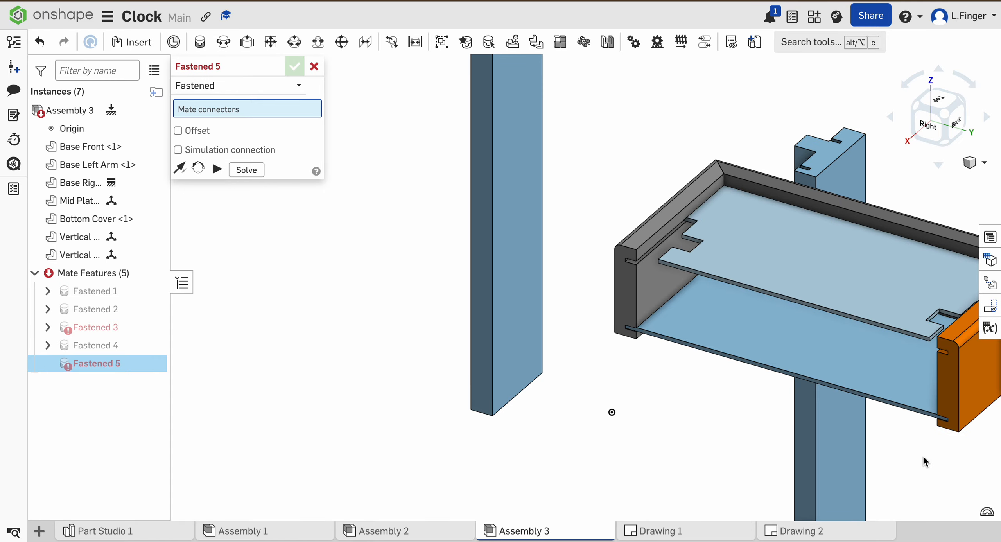
pyautogui.scroll(-2, 718, 362)
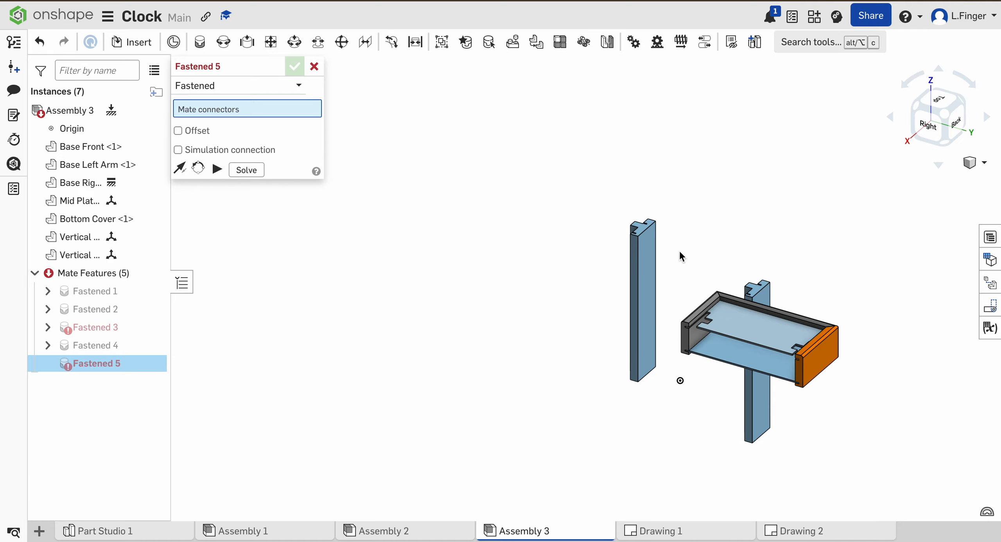
pyautogui.scroll(2, 679, 250)
pyautogui.click(314, 67)
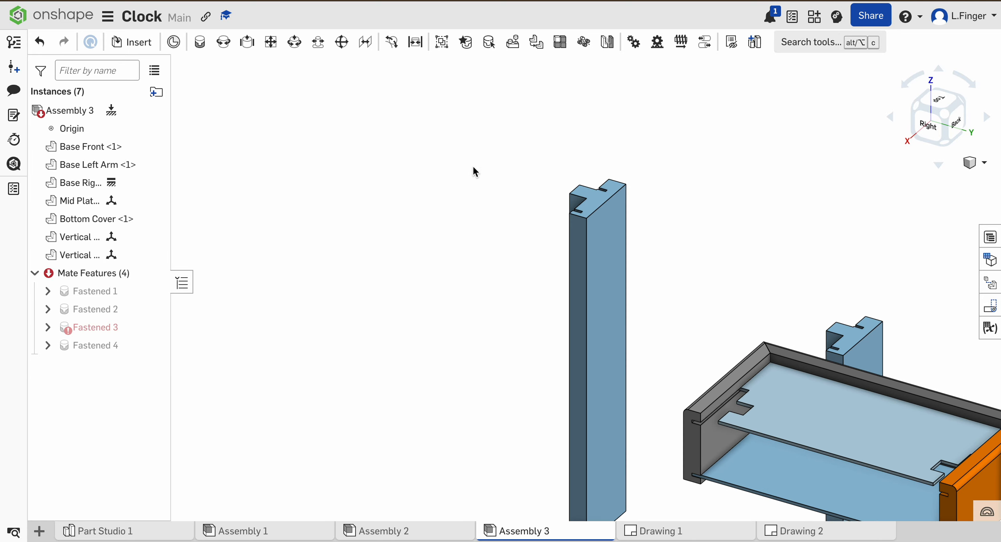
# Set both vertical posts apart beside the base's left arm and rotate the outer post 180° about its vertical axis.
pyautogui.moveTo(581, 316); pyautogui.dragTo(624, 458)
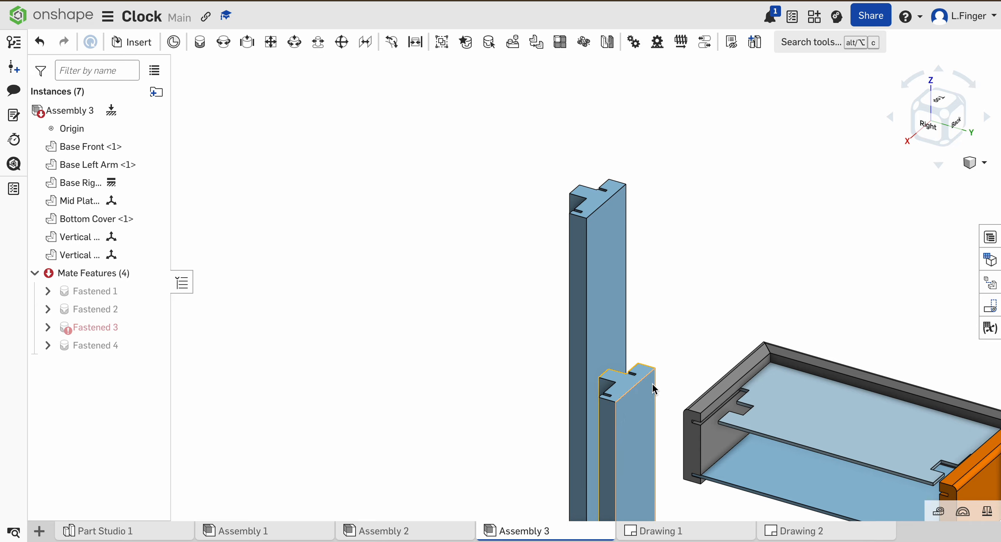
pyautogui.moveTo(599, 291); pyautogui.dragTo(526, 294)
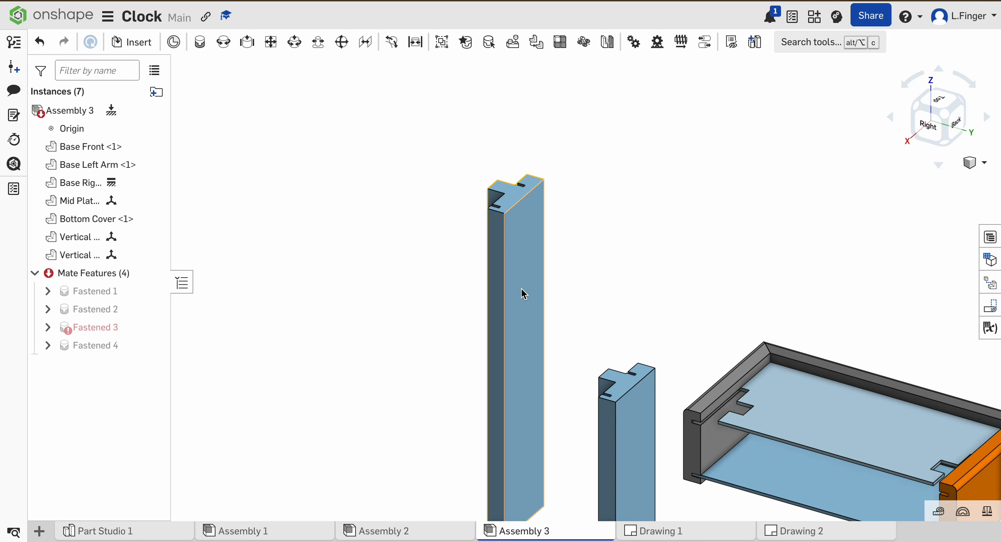
pyautogui.click(523, 293)
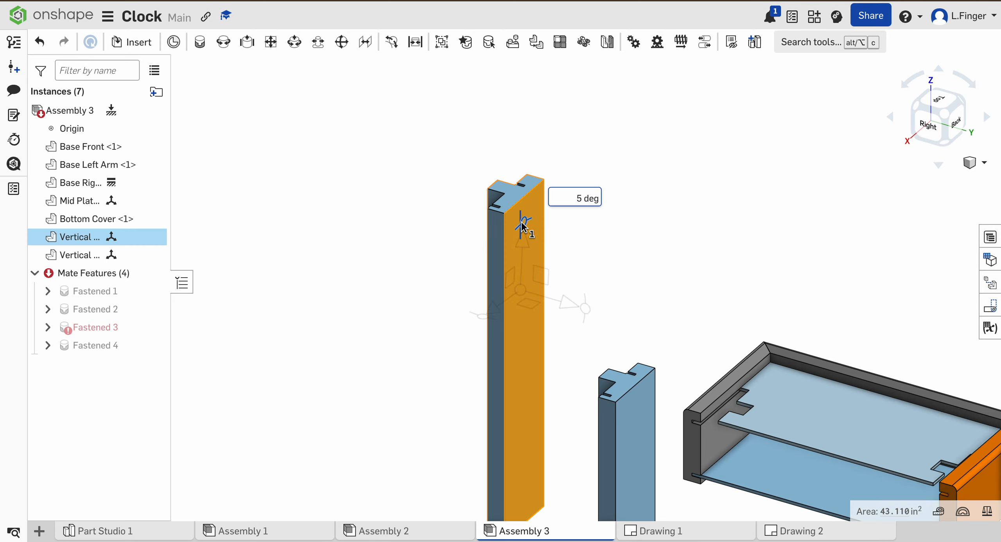
pyautogui.moveTo(524, 227); pyautogui.dragTo(521, 227)
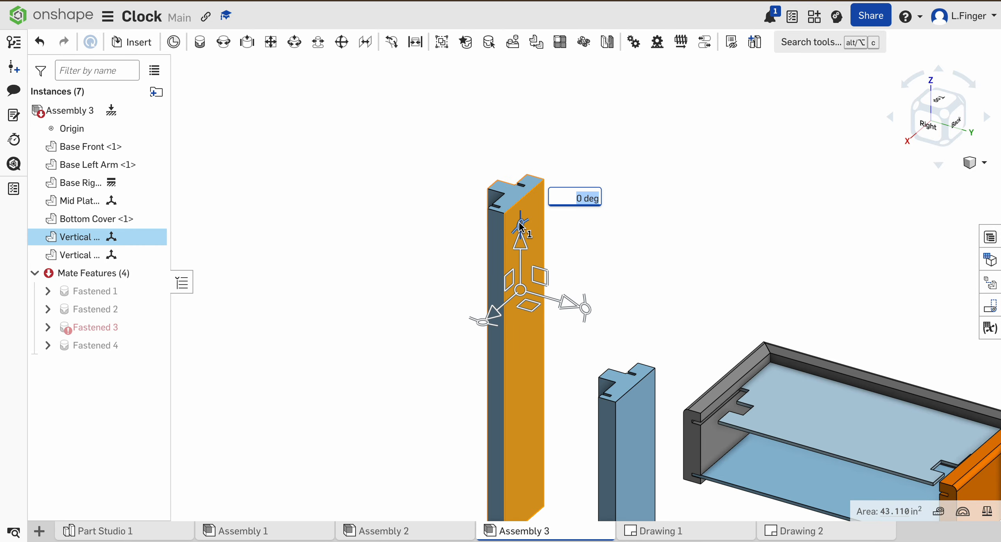
pyautogui.moveTo(477, 325); pyautogui.dragTo(654, 239)
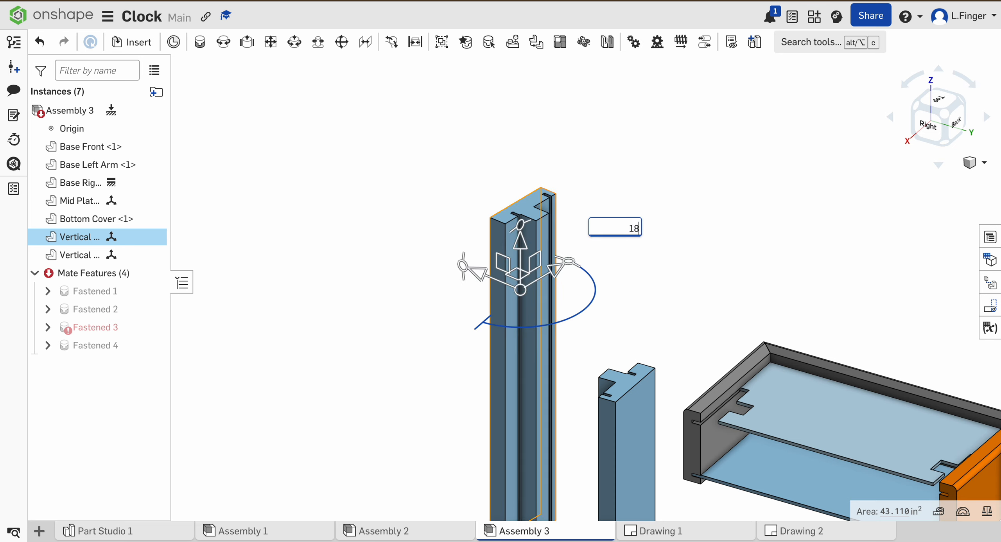
pyautogui.write('0')
pyautogui.press('Return')
# Turn the outer vertical post upside down by rotating it 180° about a horizontal axis, and deselect it.
pyautogui.moveTo(520, 227); pyautogui.dragTo(526, 360)
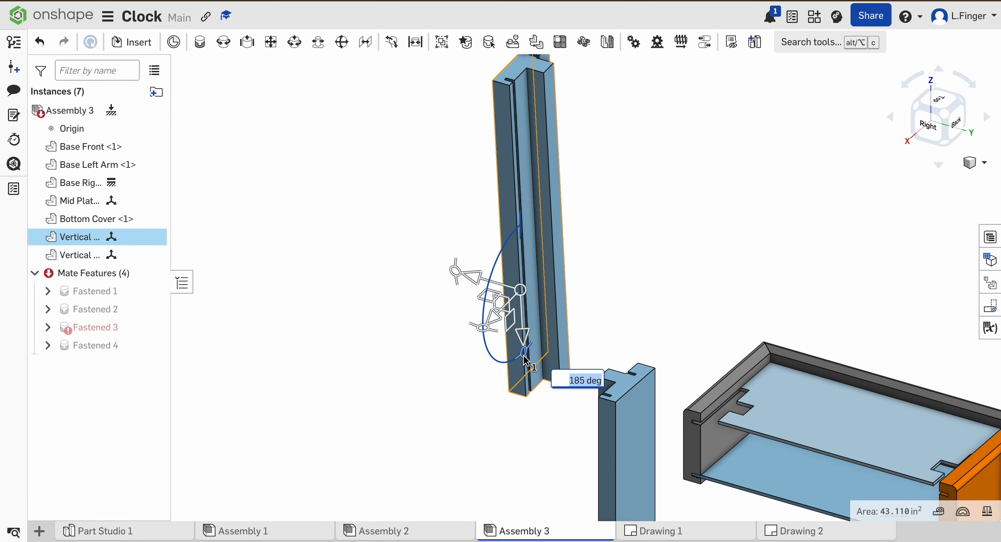
pyautogui.press('Return')
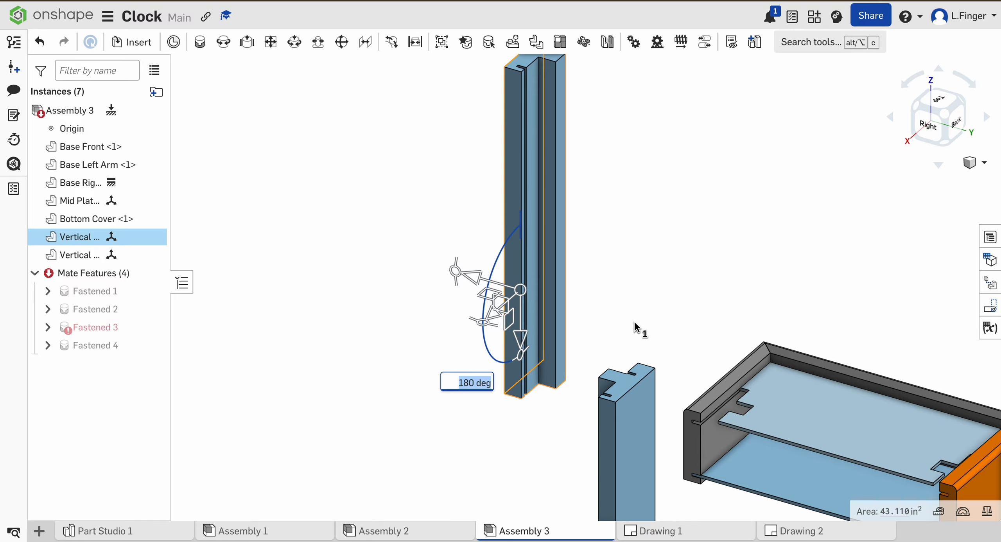
pyautogui.click(636, 328)
# Fasten the bottom outer corner of the flipped vertical post to the inner edge of the Base Left Arm at its lower groove.
pyautogui.scroll(-3, 619, 270)
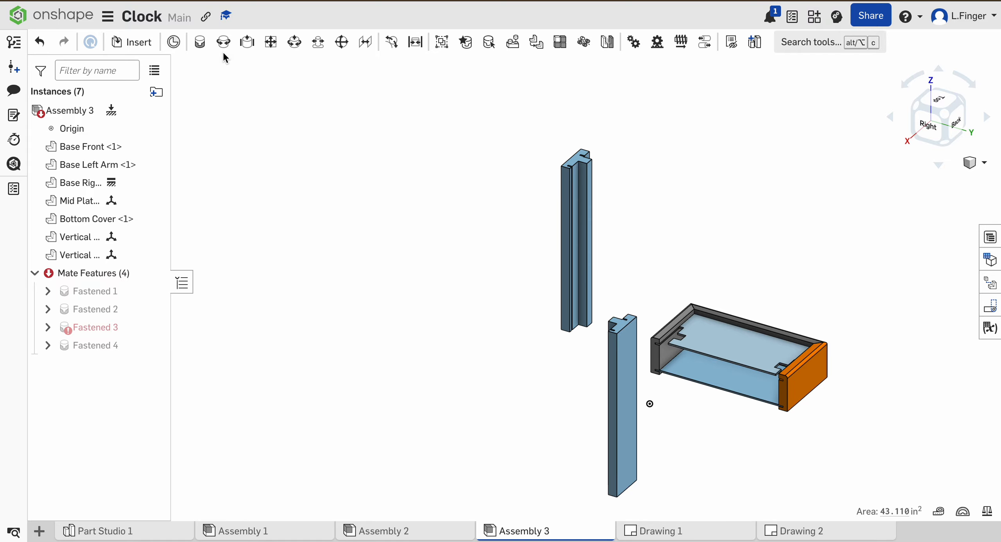
pyautogui.click(200, 41)
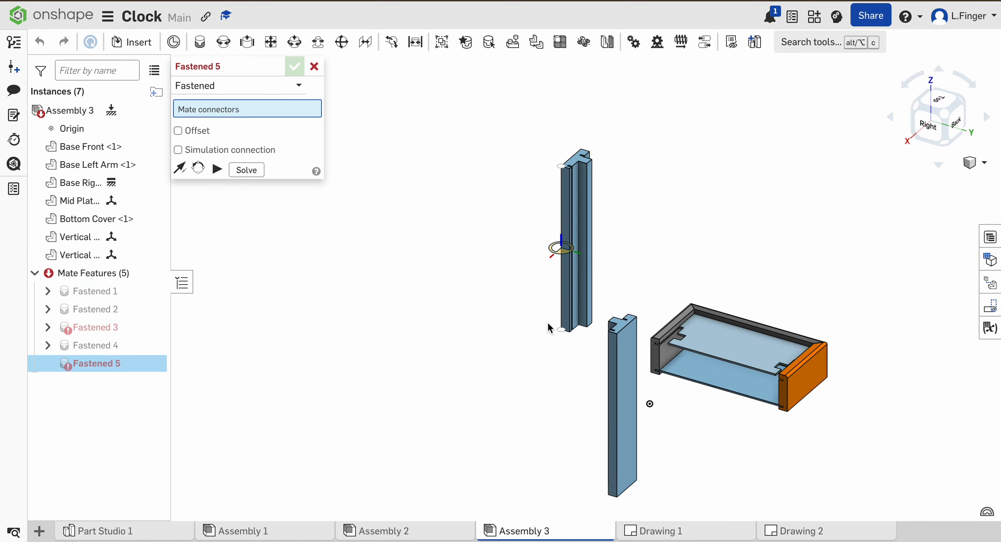
pyautogui.scroll(5, 596, 335)
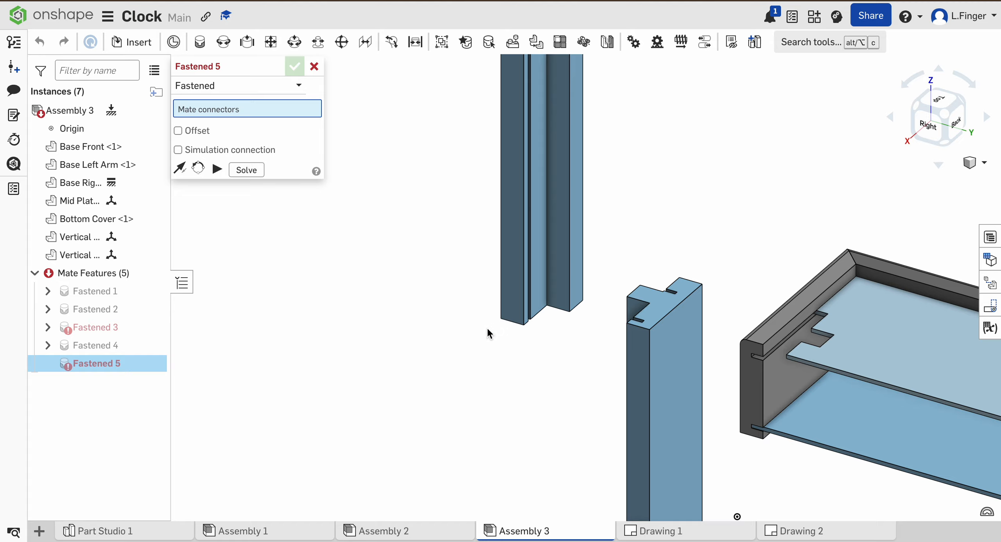
pyautogui.click(501, 320)
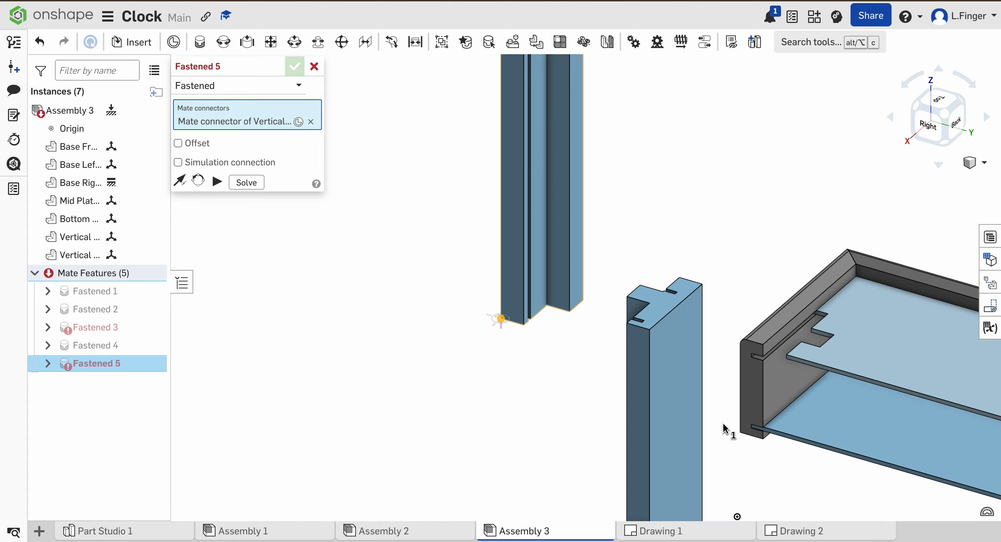
pyautogui.scroll(5, 766, 432)
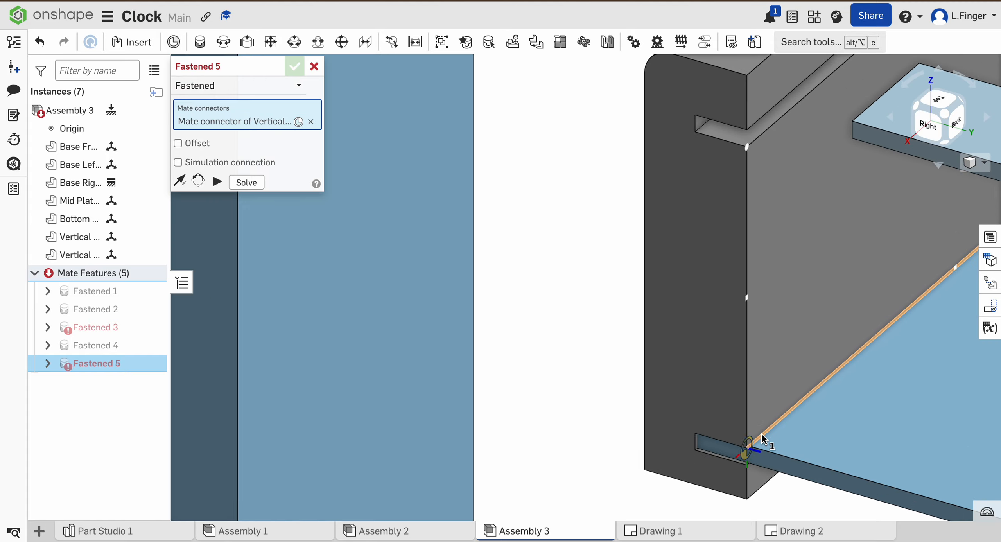
pyautogui.click(748, 452)
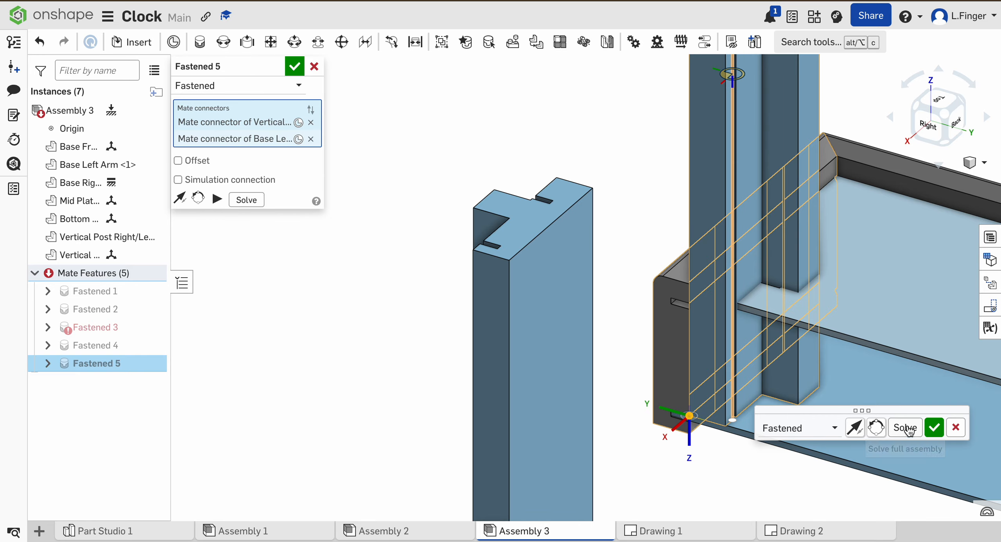
pyautogui.click(935, 427)
# Fasten the bottom corner of the second vertical post to the inner edge of the Base Right Arm at its lower groove.
pyautogui.scroll(-5, 736, 427)
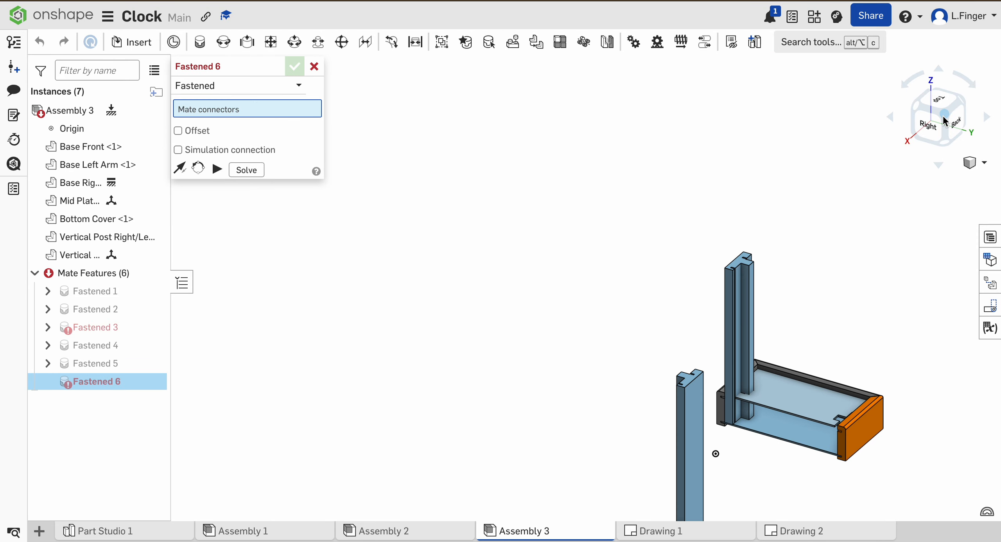
pyautogui.scroll(6, 608, 342)
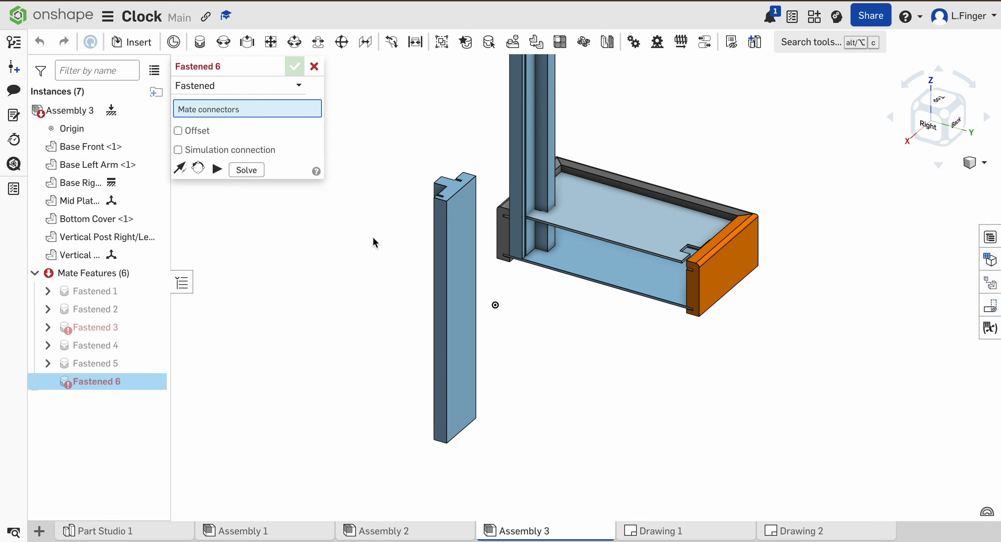
pyautogui.click(447, 446)
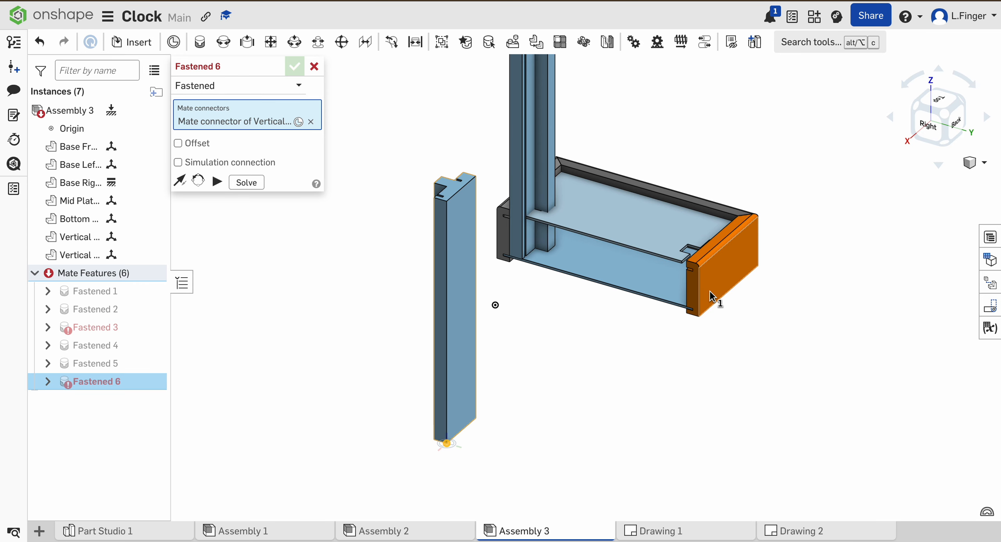
pyautogui.scroll(3, 711, 297)
pyautogui.scroll(3, 711, 298)
pyautogui.moveTo(688, 363); pyautogui.dragTo(723, 368, button='right')
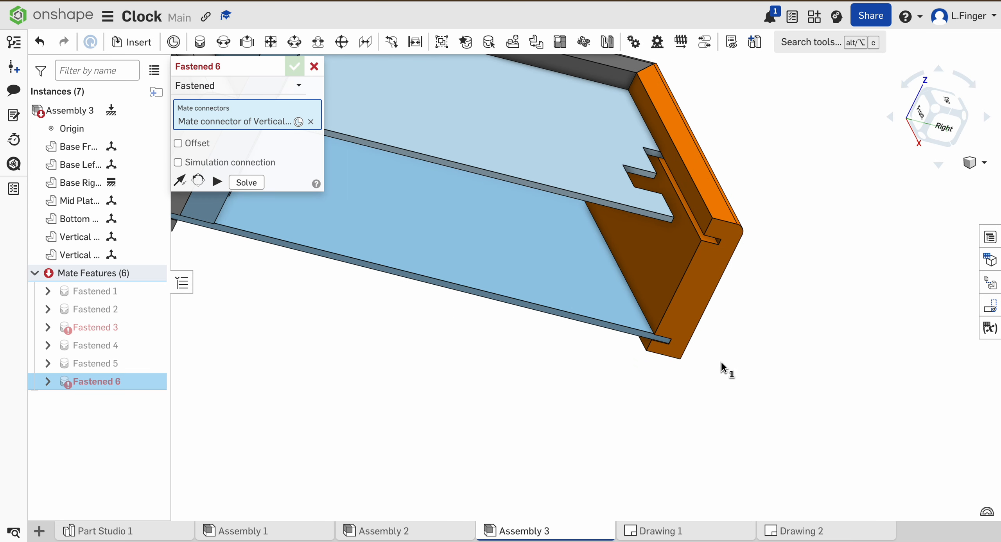
pyautogui.click(655, 334)
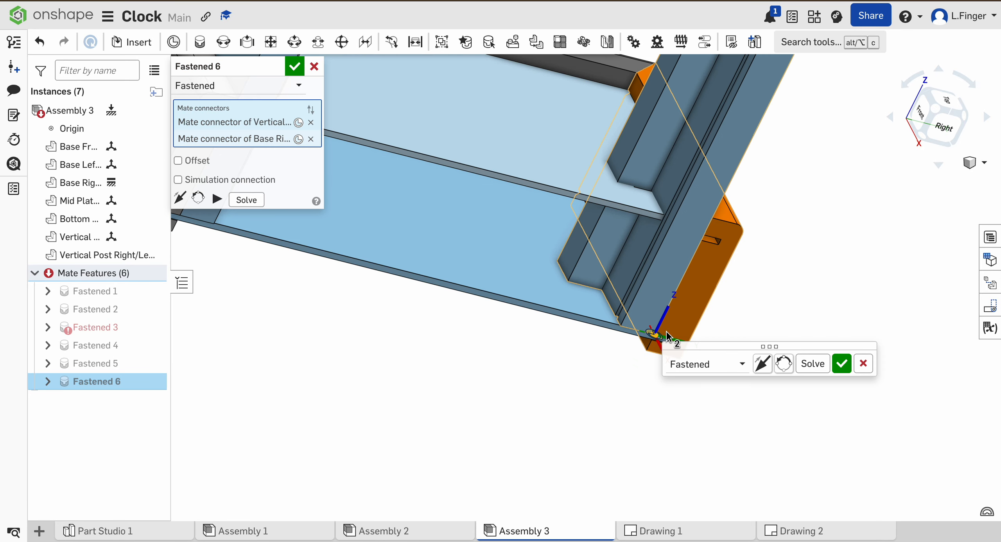
pyautogui.click(841, 365)
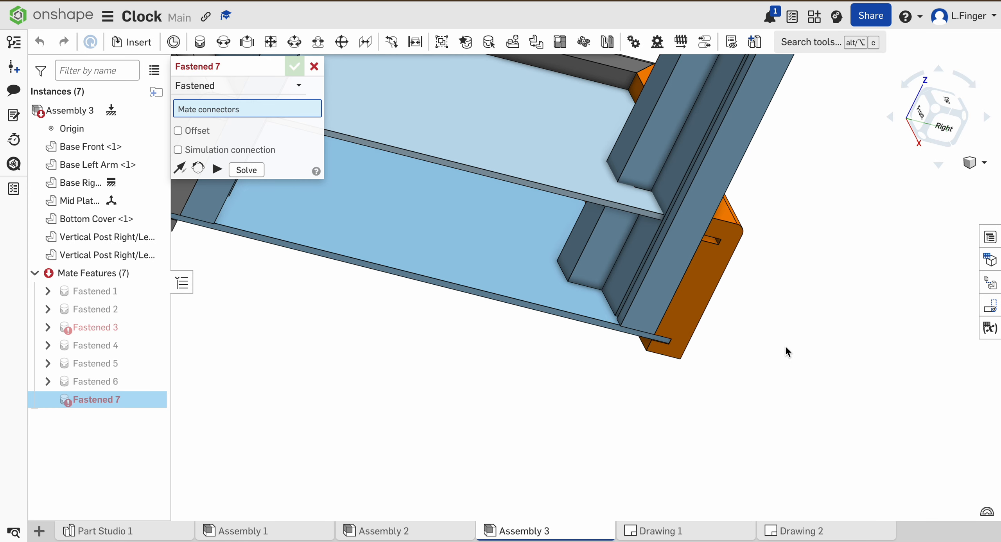
# Examine how both vertical posts sit in the base from several sides, and cancel the empty Fastened mate.
pyautogui.scroll(-5, 785, 344)
pyautogui.moveTo(789, 331); pyautogui.dragTo(802, 346, button='right')
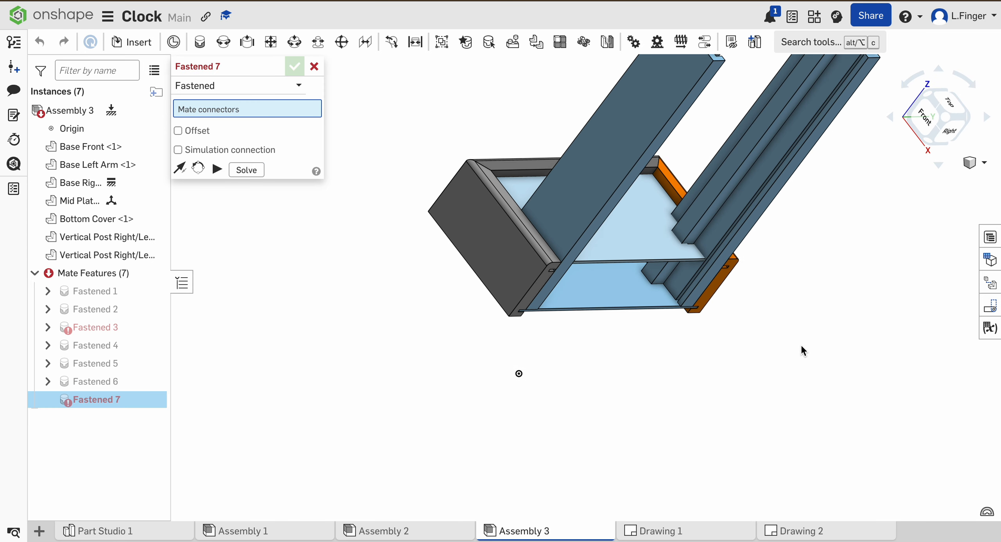
pyautogui.scroll(1, 686, 256)
pyautogui.scroll(3, 689, 254)
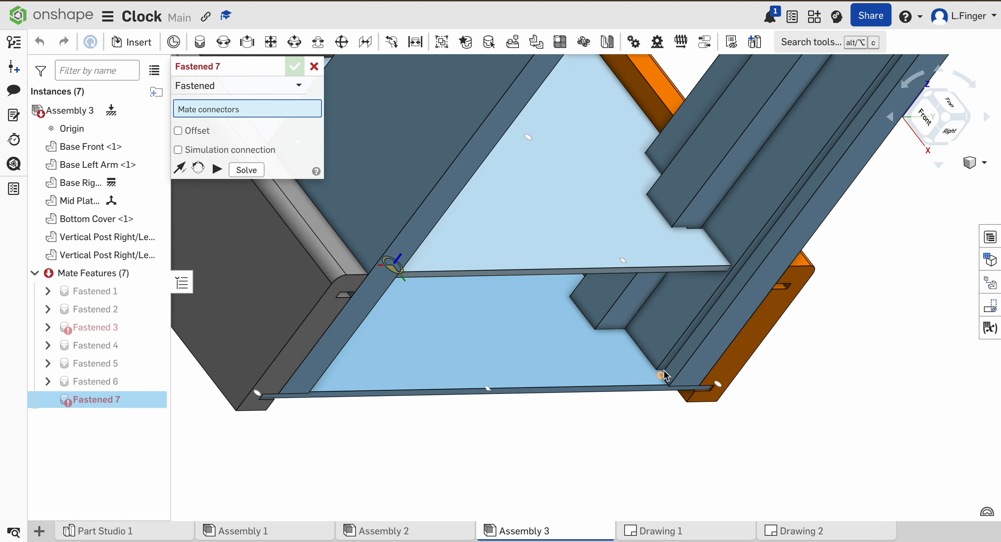
pyautogui.scroll(-5, 649, 425)
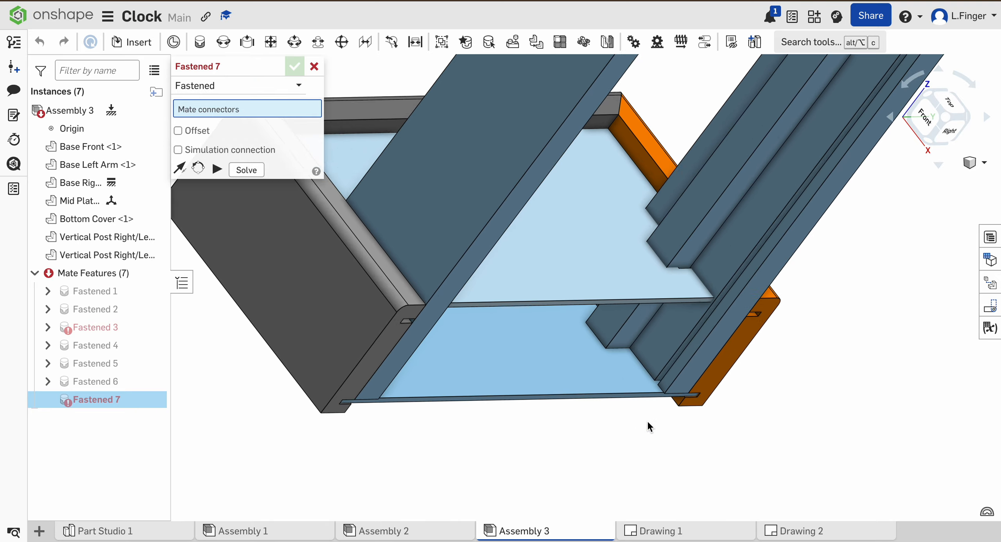
pyautogui.click(949, 113)
pyautogui.moveTo(766, 200); pyautogui.dragTo(802, 214, button='right')
pyautogui.scroll(-4, 797, 231)
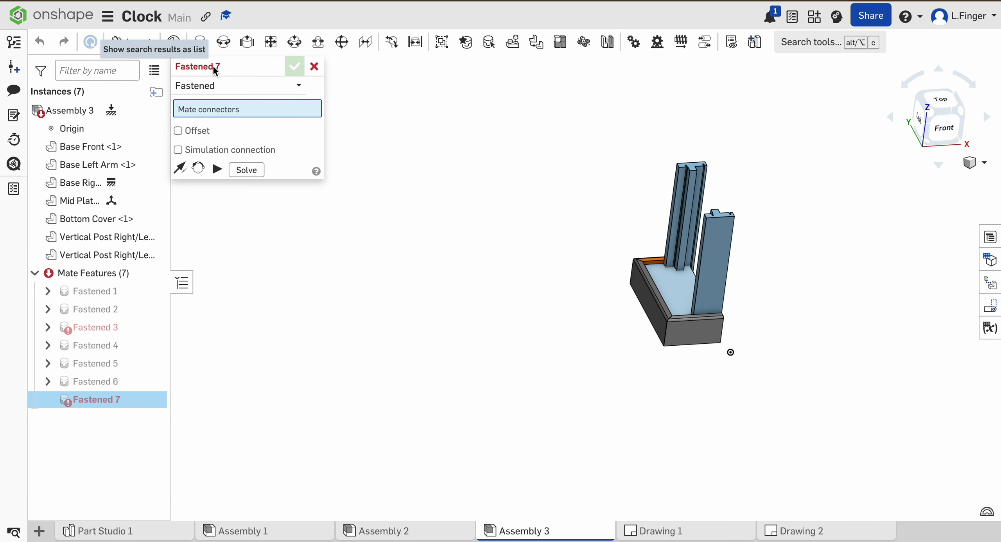
pyautogui.click(314, 67)
# Insert the Back Cover and the Base Cover from Part Studio 1 into free space away from the base.
pyautogui.click(140, 48)
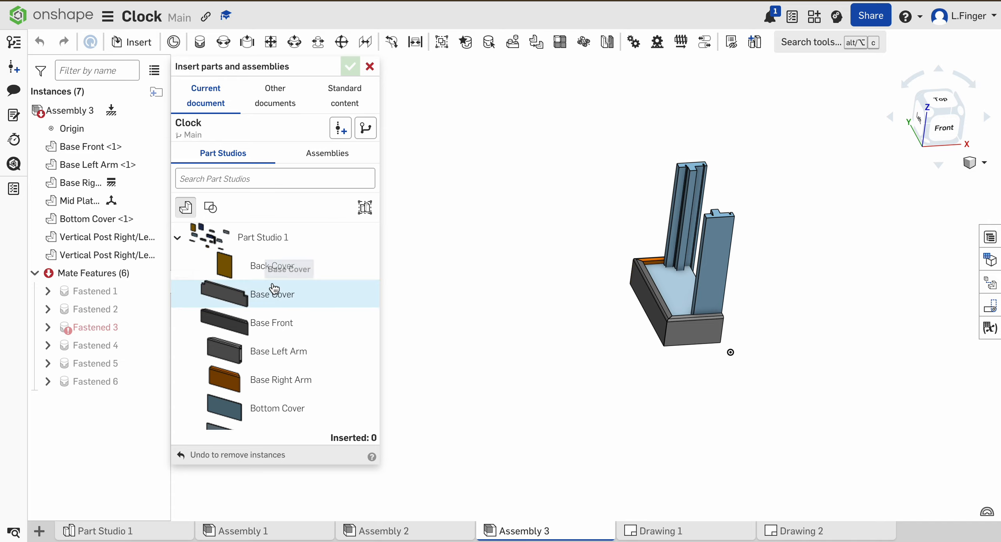
pyautogui.click(267, 272)
pyautogui.click(508, 150)
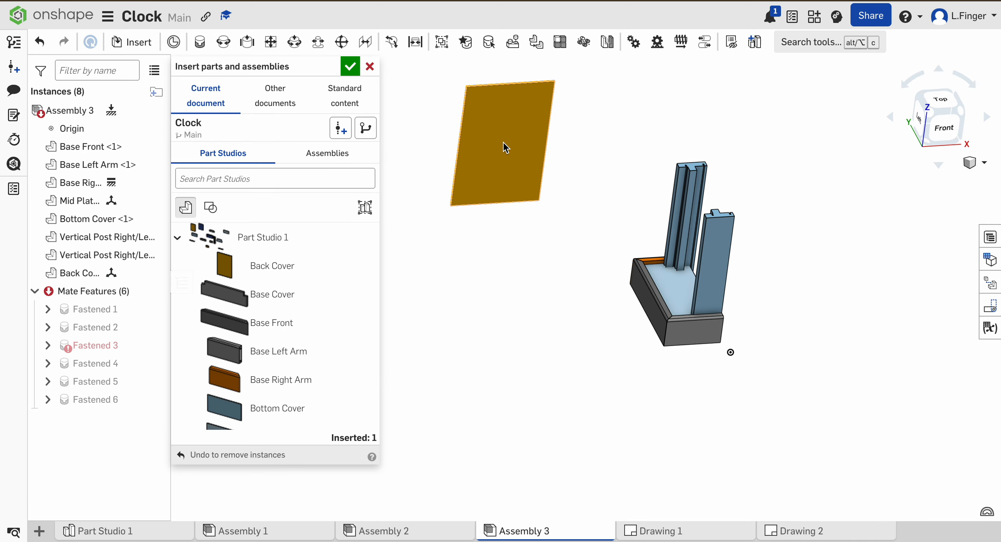
pyautogui.click(291, 299)
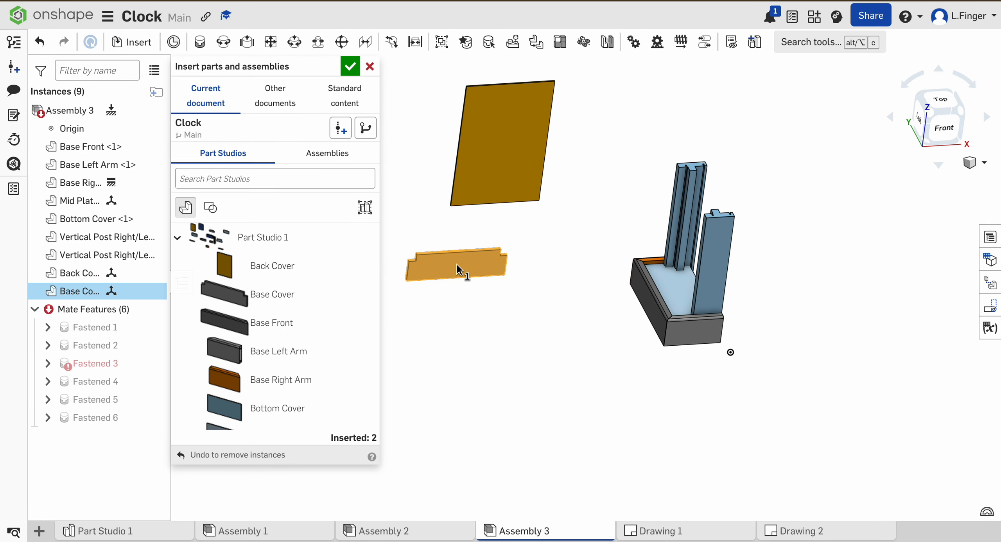
pyautogui.click(464, 268)
# Insert two Door Arm Right/Left and two Door Arm Top/Bottom parts, stacked in free space below the base.
pyautogui.scroll(-4, 308, 346)
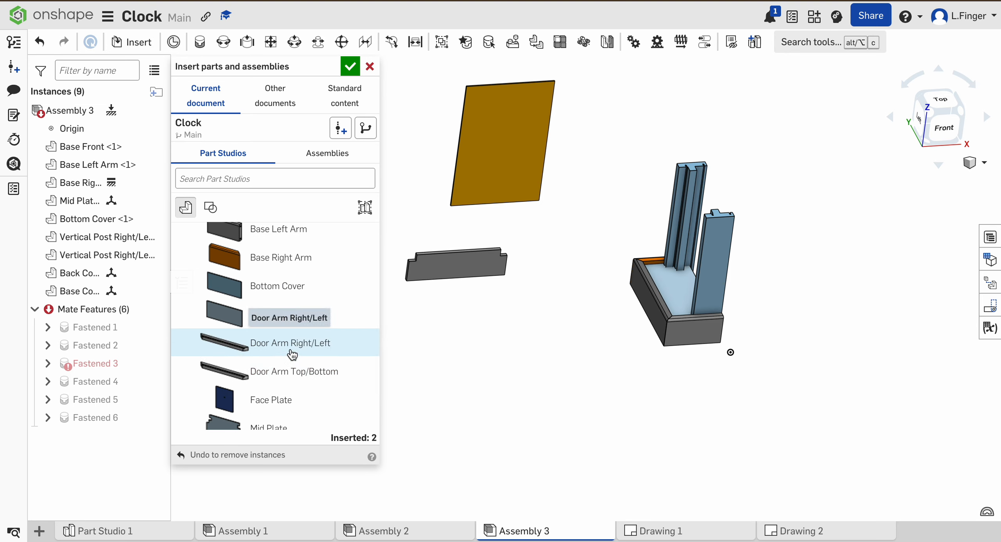
pyautogui.scroll(-2, 301, 344)
pyautogui.click(305, 314)
pyautogui.click(811, 421)
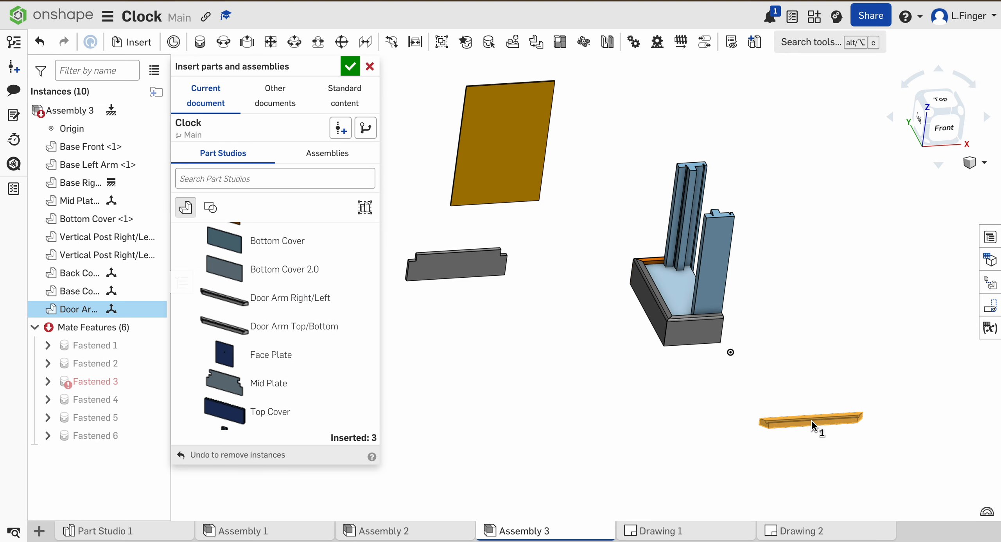
pyautogui.click(320, 305)
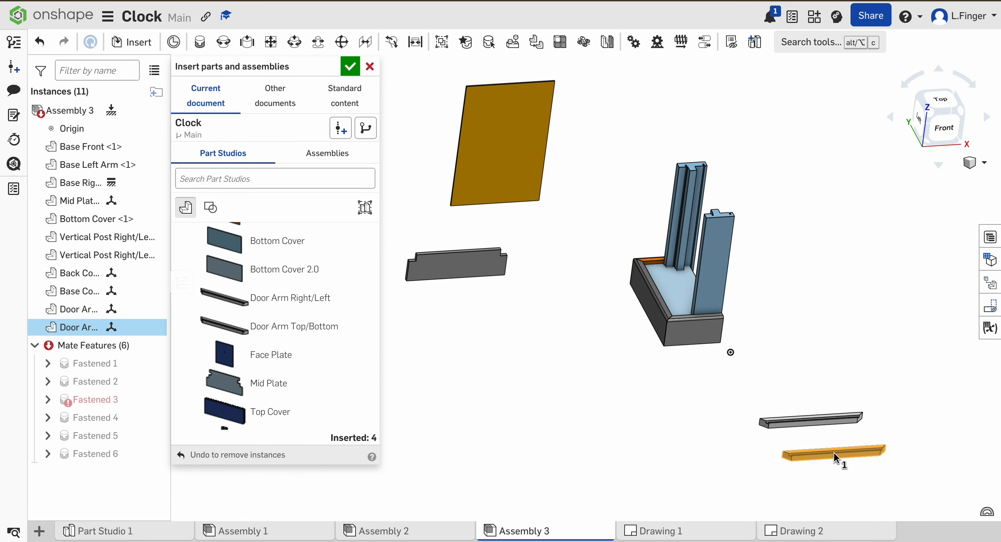
pyautogui.click(815, 450)
pyautogui.click(283, 331)
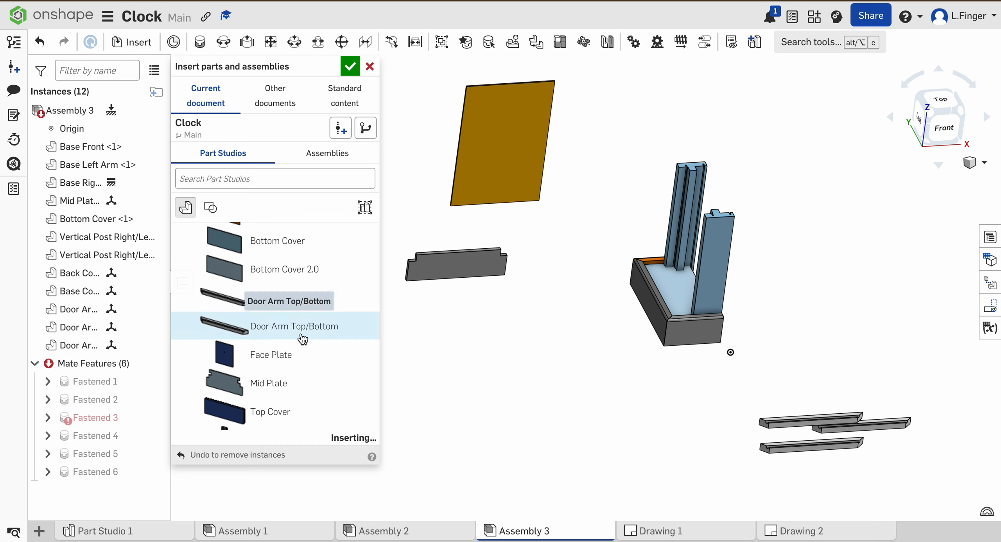
pyautogui.click(815, 485)
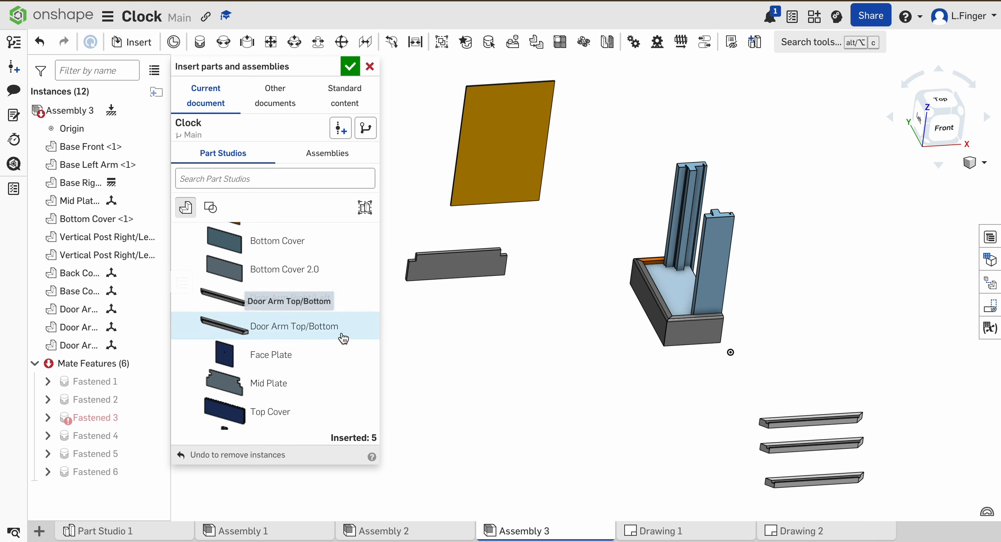
pyautogui.click(293, 326)
pyautogui.click(817, 504)
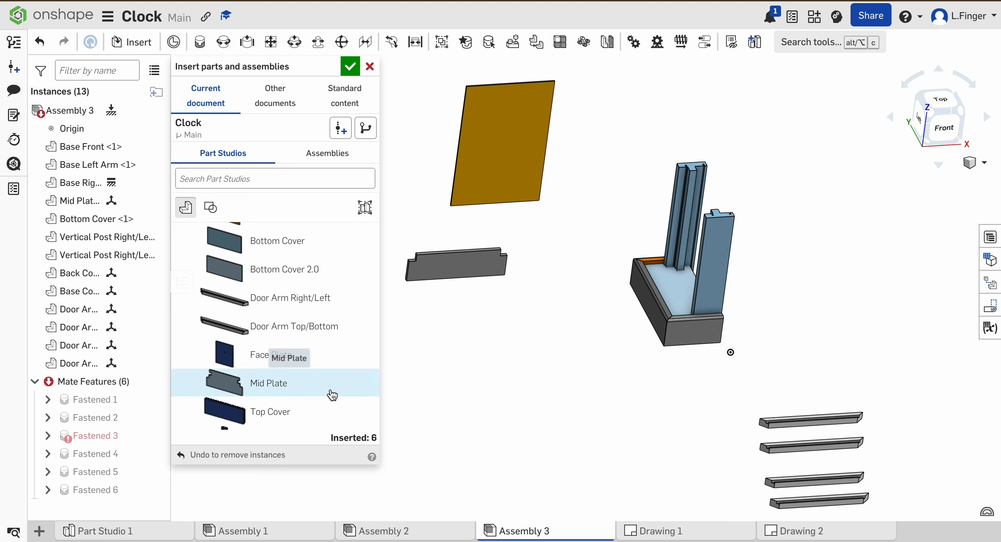
# Insert the Top Cover and the Face Plate into the free space below the Base Cover.
pyautogui.scroll(-1, 324, 395)
pyautogui.click(309, 398)
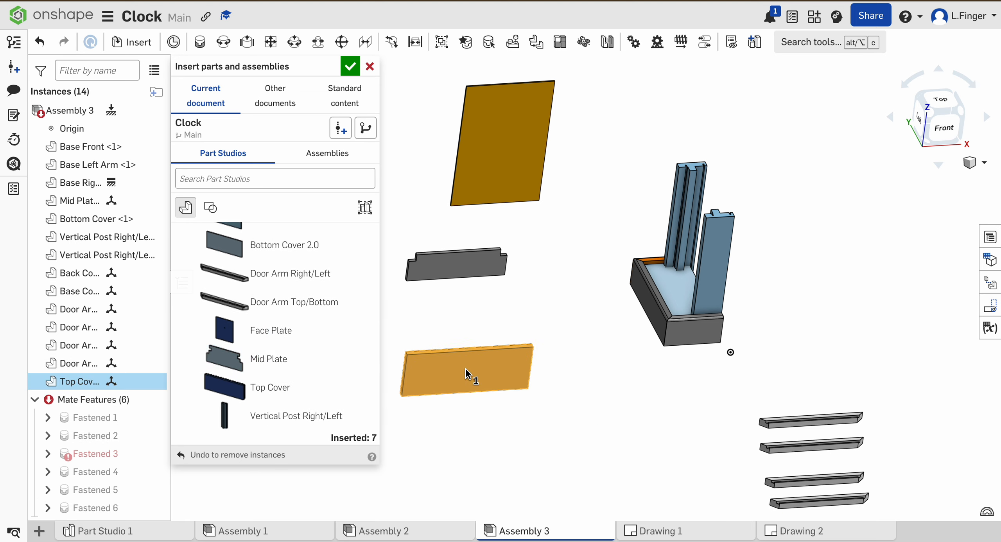
pyautogui.click(470, 376)
pyautogui.click(311, 332)
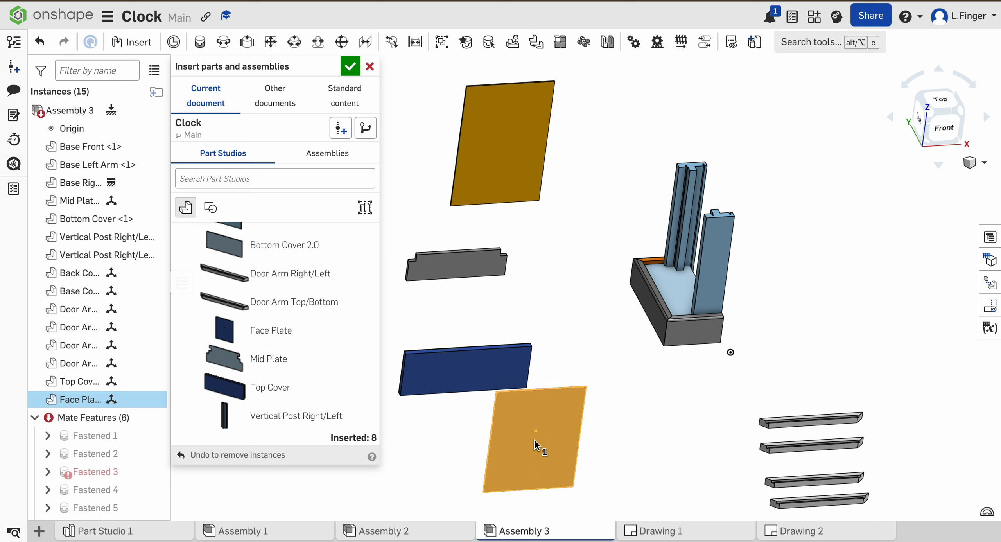
pyautogui.click(537, 444)
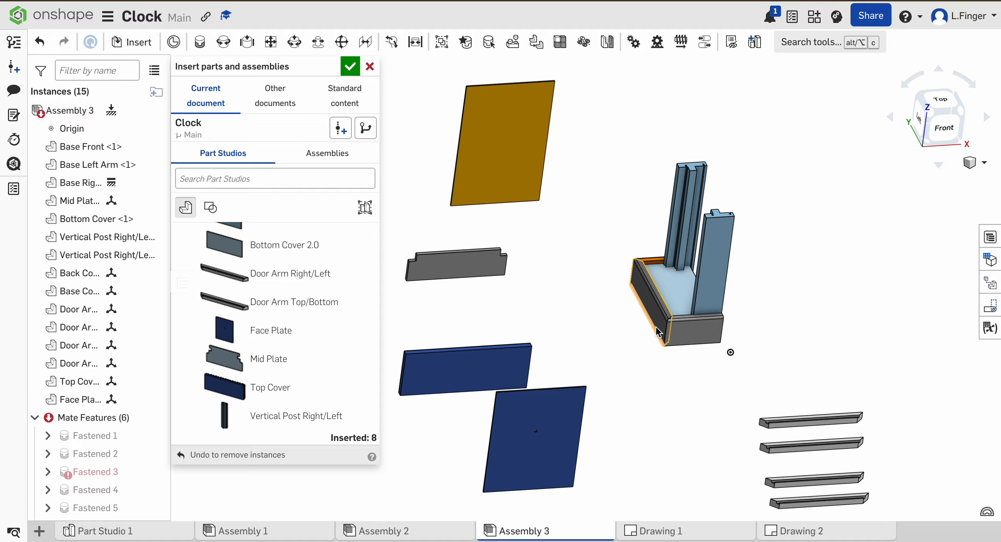
# Finish inserting the parts, turn the Base Cover about 117 degrees around its vertical axis and tilt it 60 degrees towards the base.
pyautogui.click(350, 66)
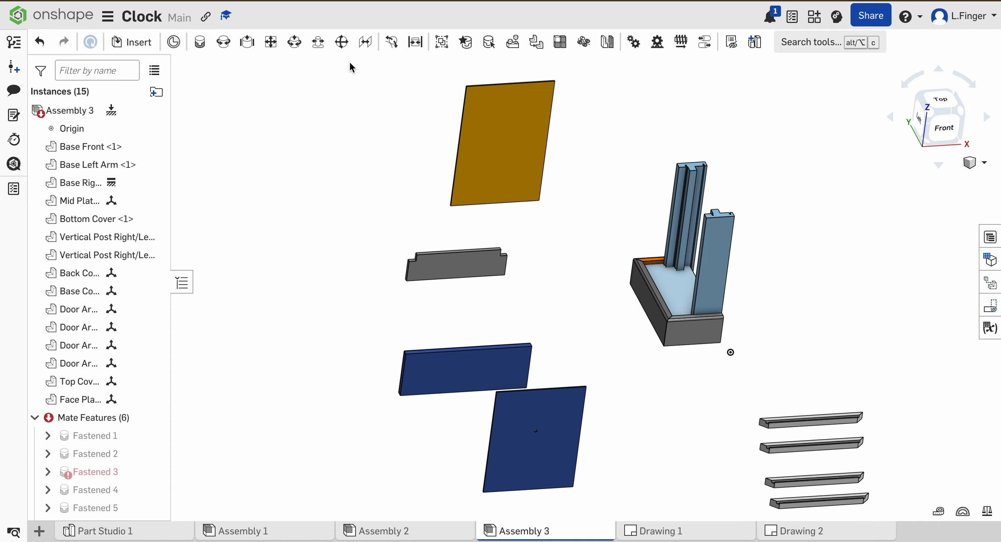
pyautogui.click(935, 110)
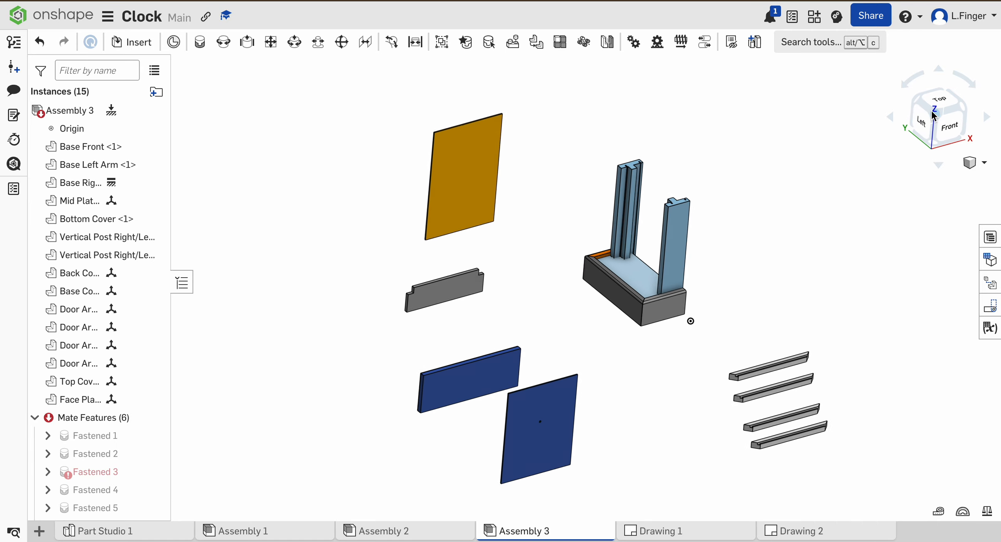
pyautogui.scroll(5, 568, 266)
pyautogui.moveTo(295, 368); pyautogui.dragTo(433, 336)
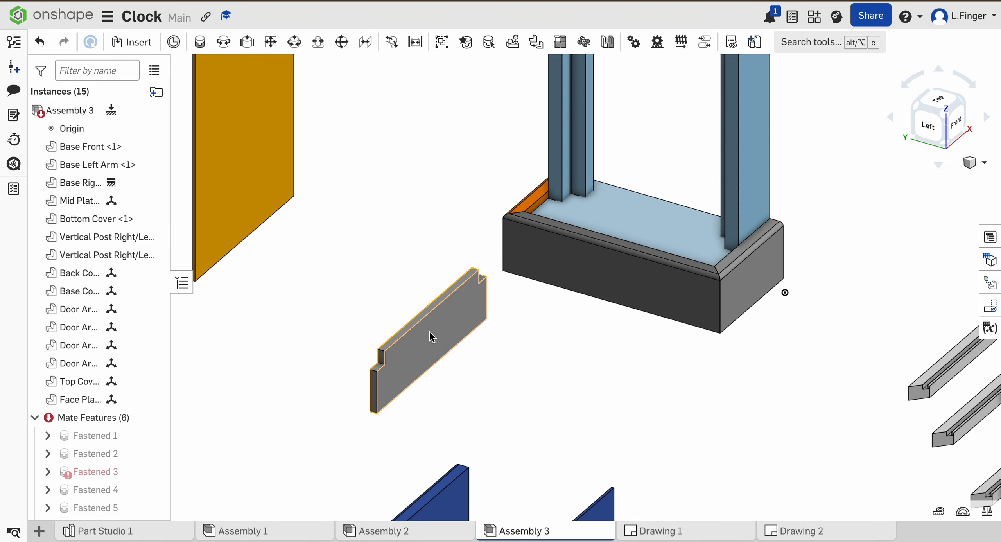
pyautogui.click(431, 331)
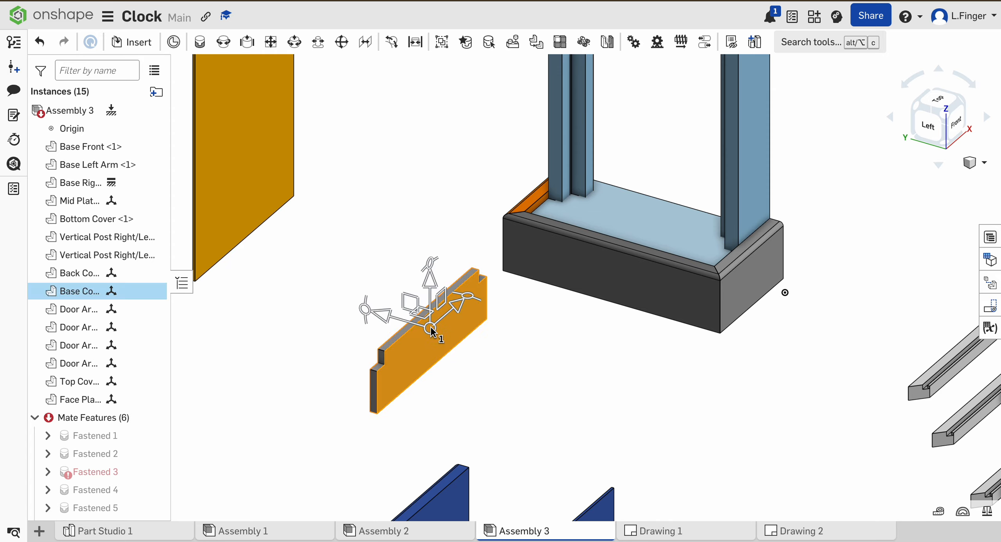
pyautogui.moveTo(473, 302); pyautogui.dragTo(490, 387)
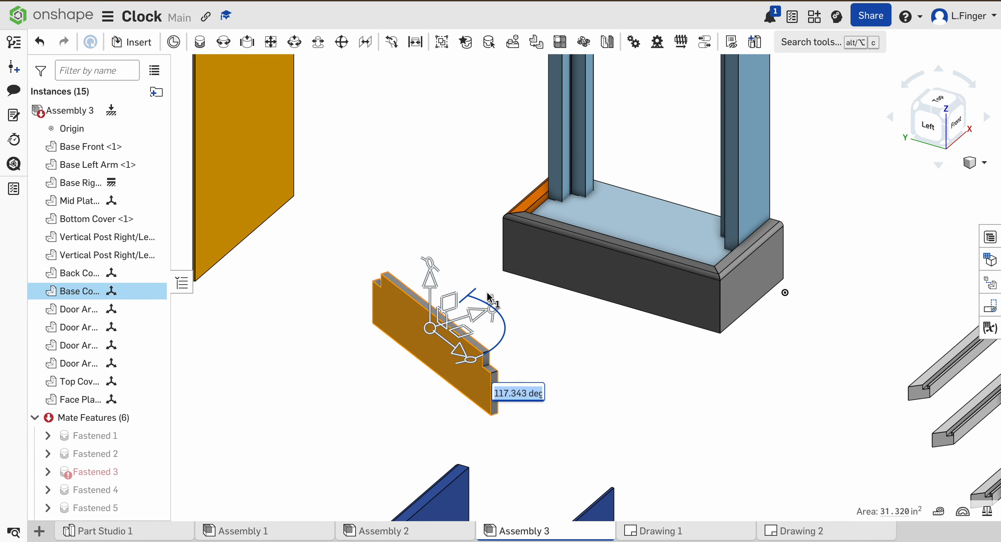
pyautogui.moveTo(494, 304); pyautogui.dragTo(482, 376)
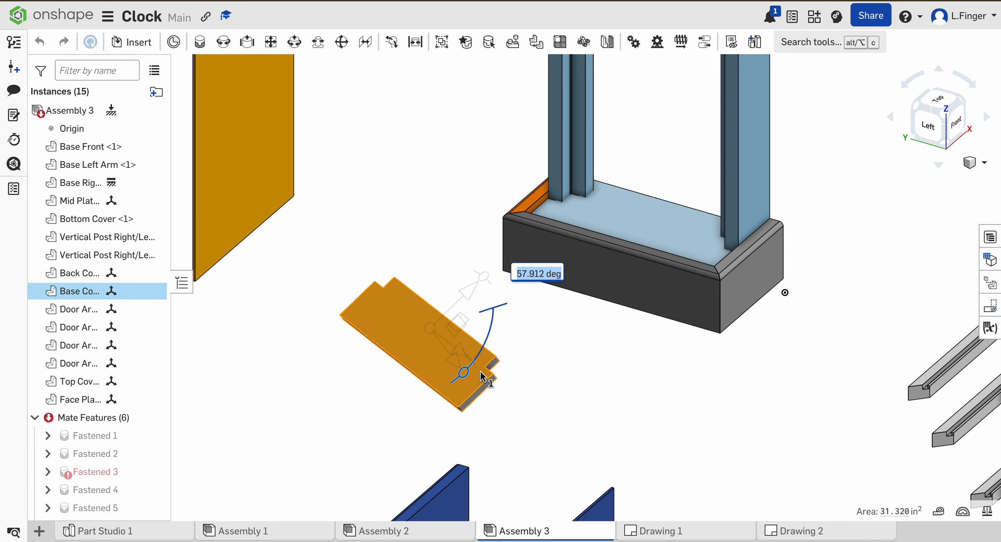
pyautogui.write('60')
pyautogui.press('Return')
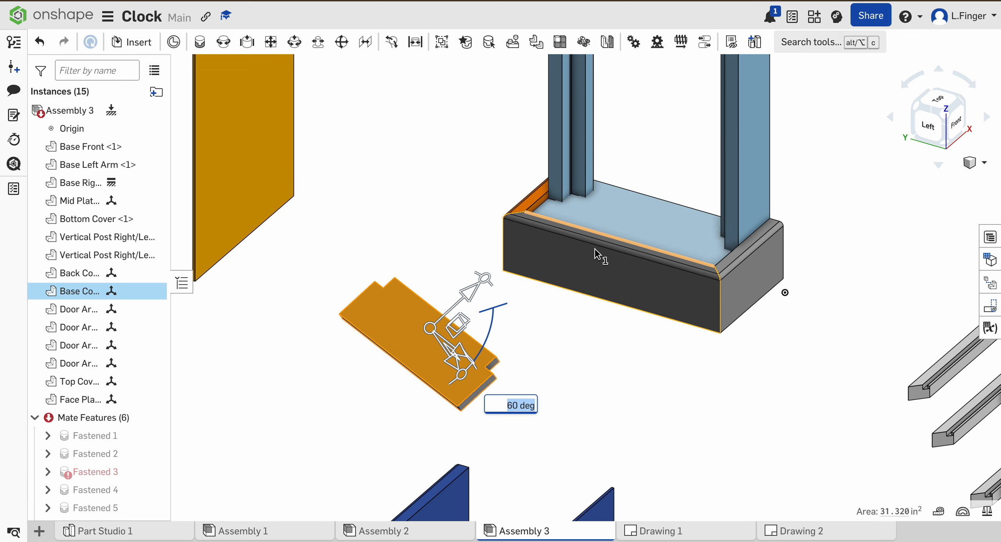
pyautogui.click(421, 194)
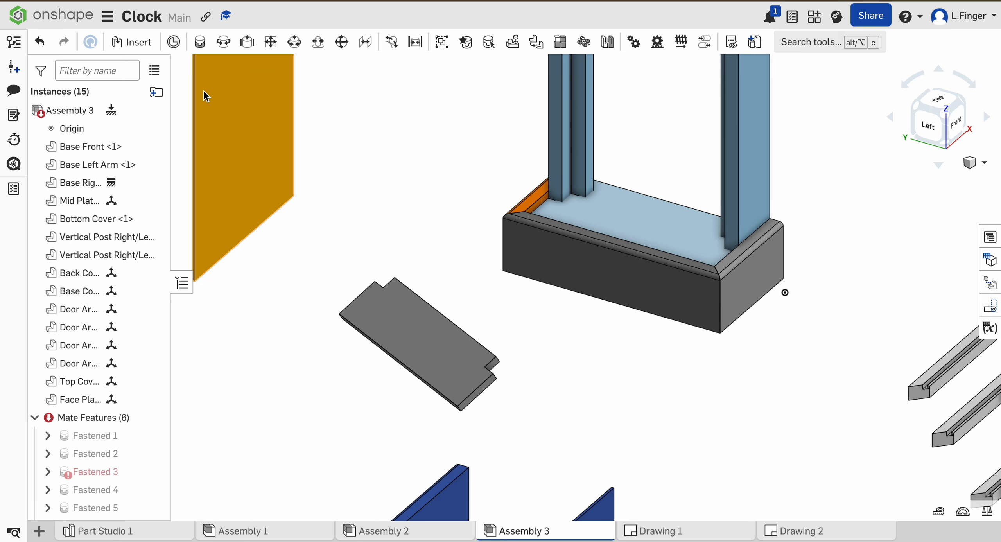
# Add a Fastened mate joining the middle of the Base Cover's long straight edge to the Base Front's long inner top edge.
pyautogui.click(199, 42)
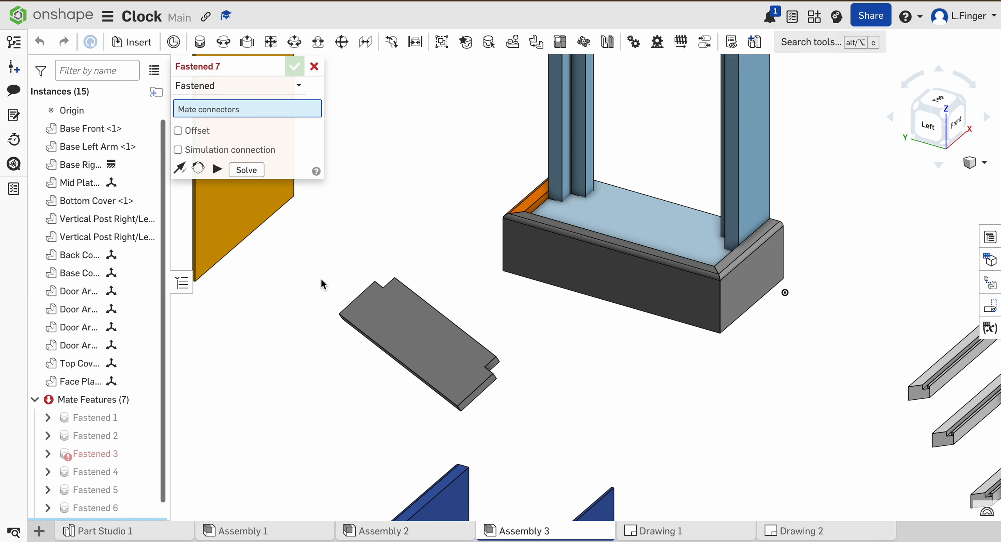
pyautogui.scroll(5, 402, 343)
pyautogui.scroll(3, 399, 337)
pyautogui.moveTo(405, 370); pyautogui.dragTo(424, 356, button='right')
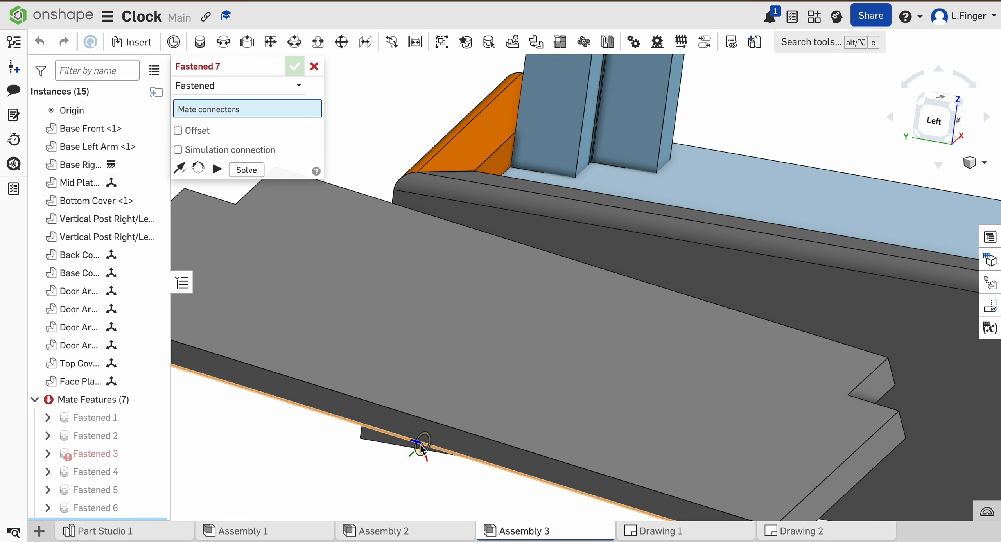
pyautogui.click(423, 449)
pyautogui.scroll(-3, 642, 351)
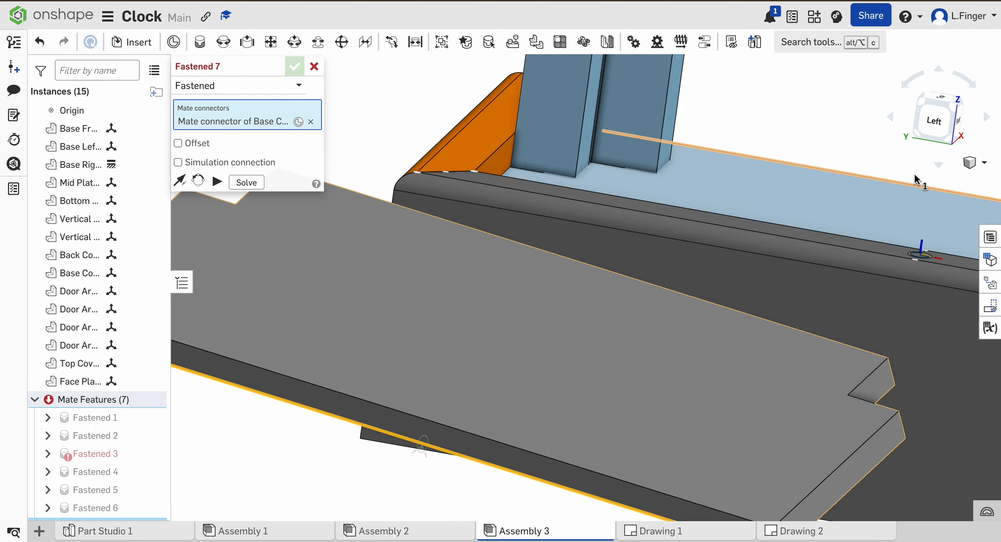
pyautogui.click(953, 113)
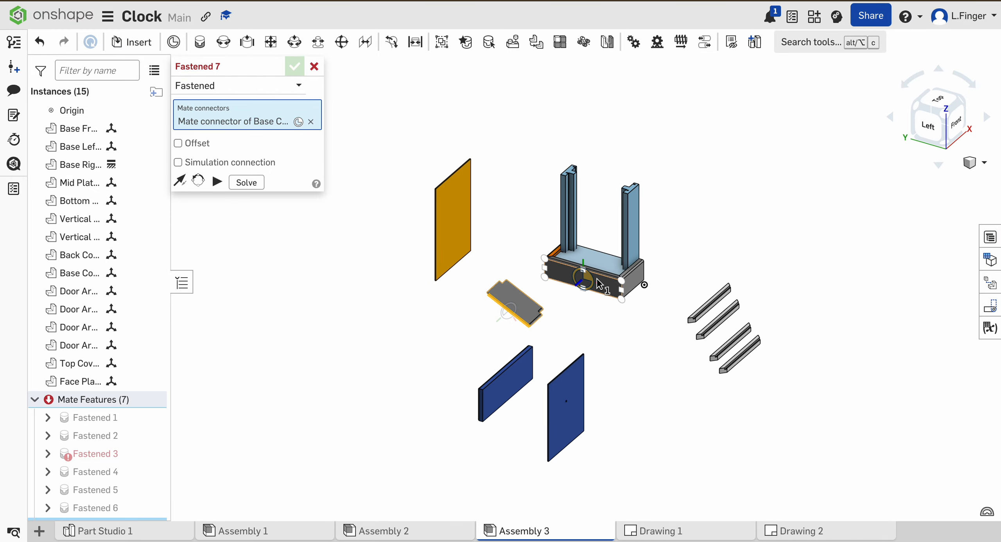
pyautogui.scroll(5, 599, 282)
pyautogui.moveTo(614, 335); pyautogui.dragTo(530, 353, button='right')
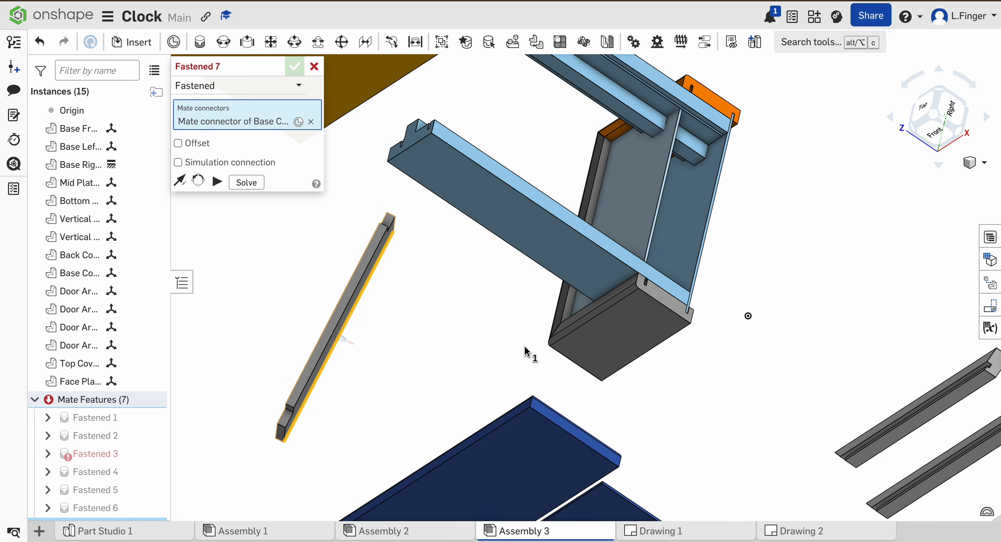
pyautogui.click(596, 218)
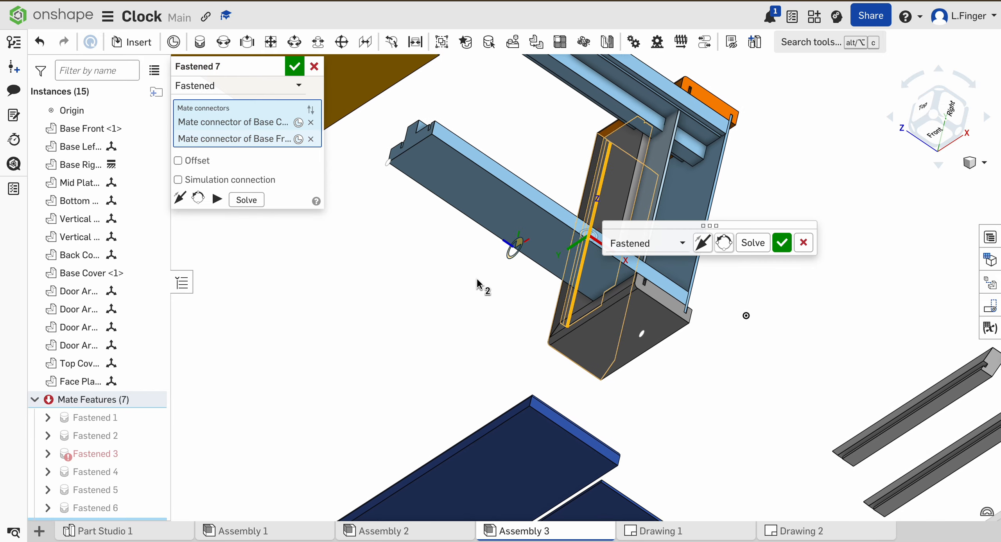
pyautogui.moveTo(480, 284); pyautogui.dragTo(544, 250, button='right')
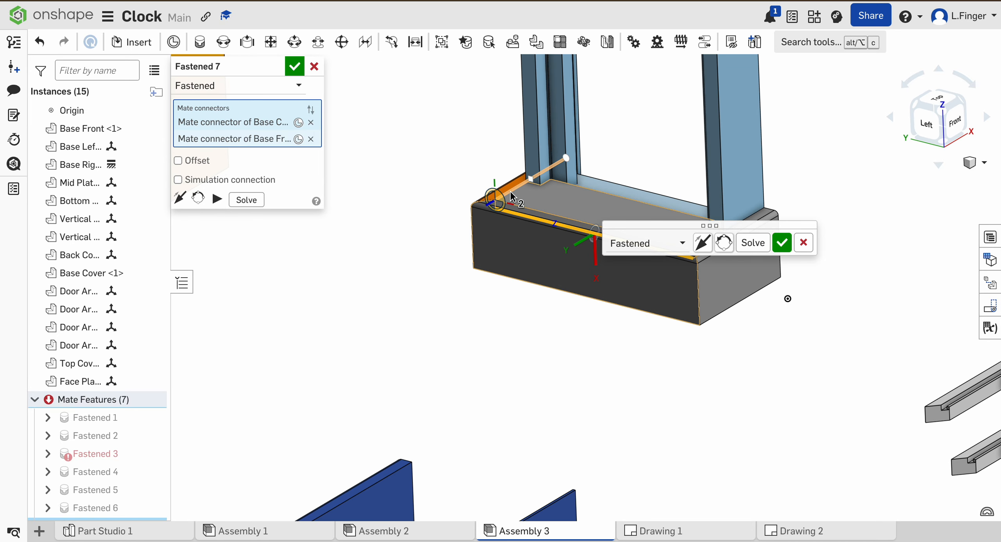
pyautogui.click(782, 243)
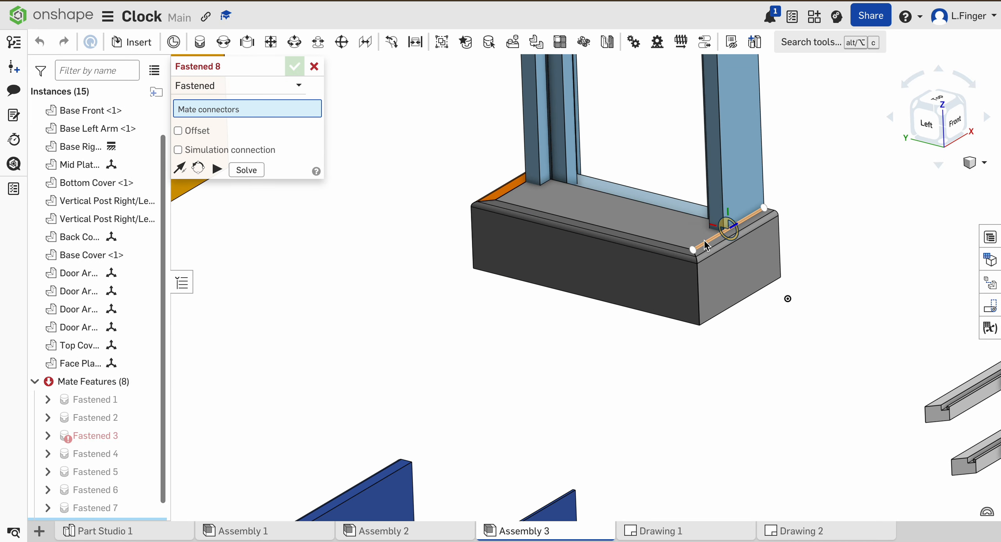
# Move the Face Plate up to the free space just in front of the base.
pyautogui.scroll(5, 704, 240)
pyautogui.moveTo(655, 220); pyautogui.dragTo(684, 198, button='right')
pyautogui.rightClick(684, 197)
pyautogui.scroll(-5, 641, 280)
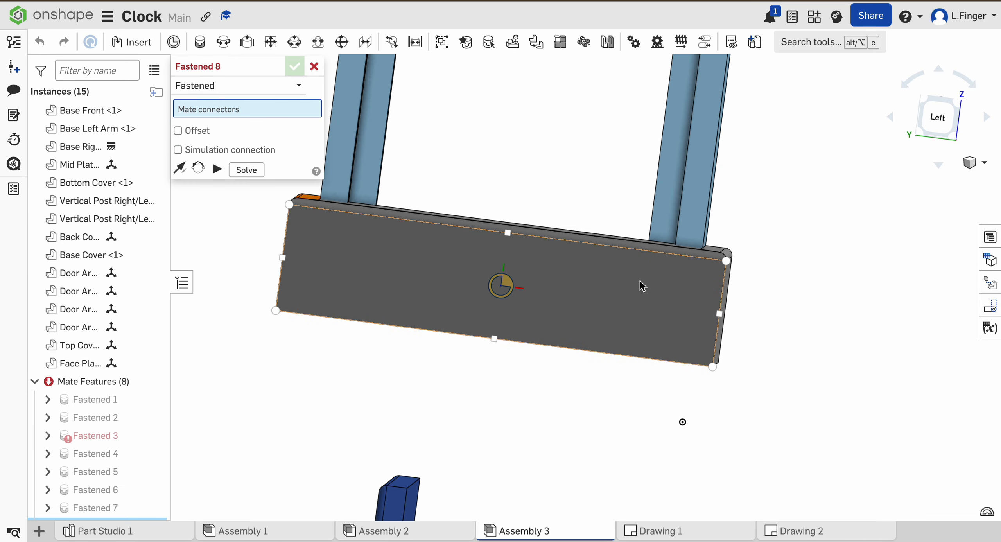
pyautogui.click(957, 111)
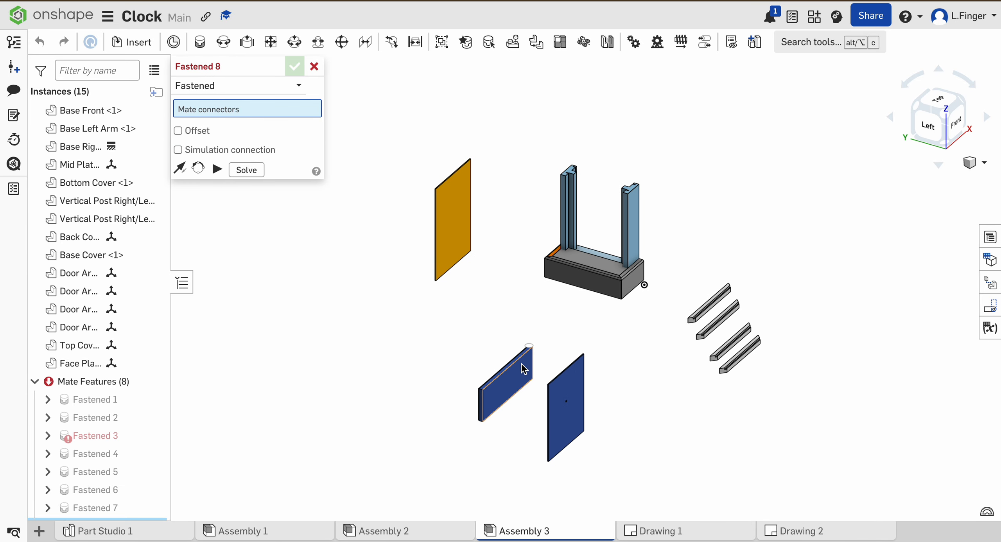
pyautogui.scroll(3, 669, 247)
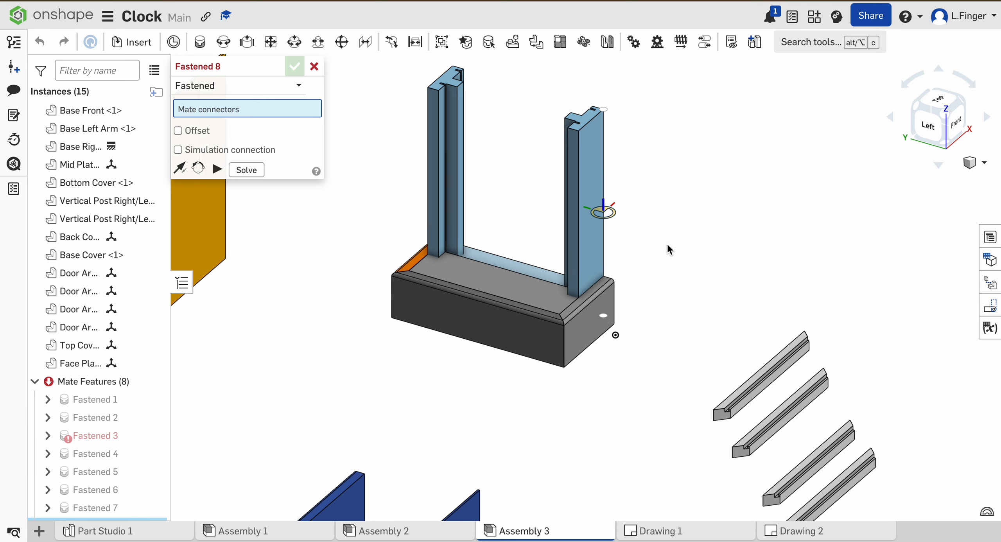
pyautogui.scroll(-5, 668, 247)
pyautogui.scroll(5, 668, 247)
pyautogui.scroll(-5, 668, 246)
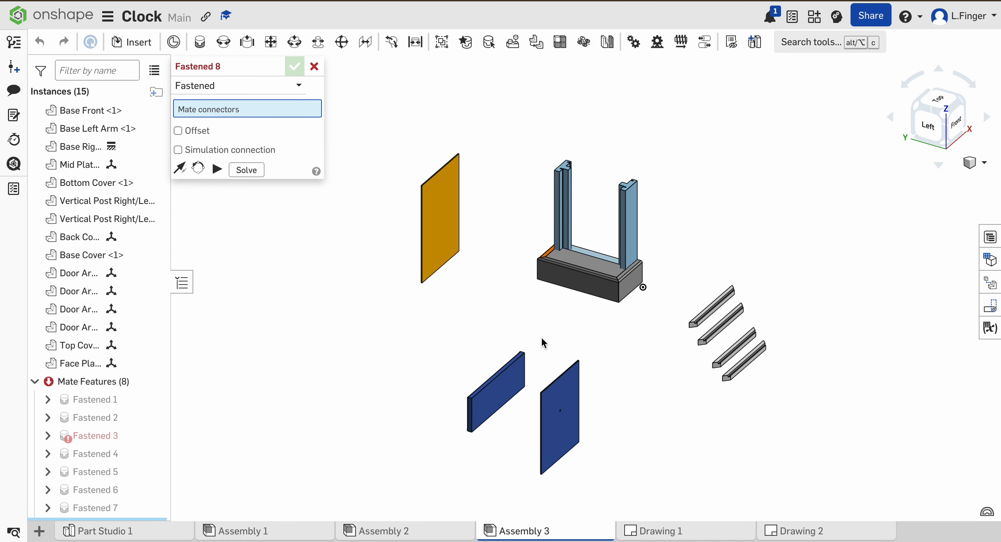
pyautogui.moveTo(558, 424); pyautogui.dragTo(542, 339)
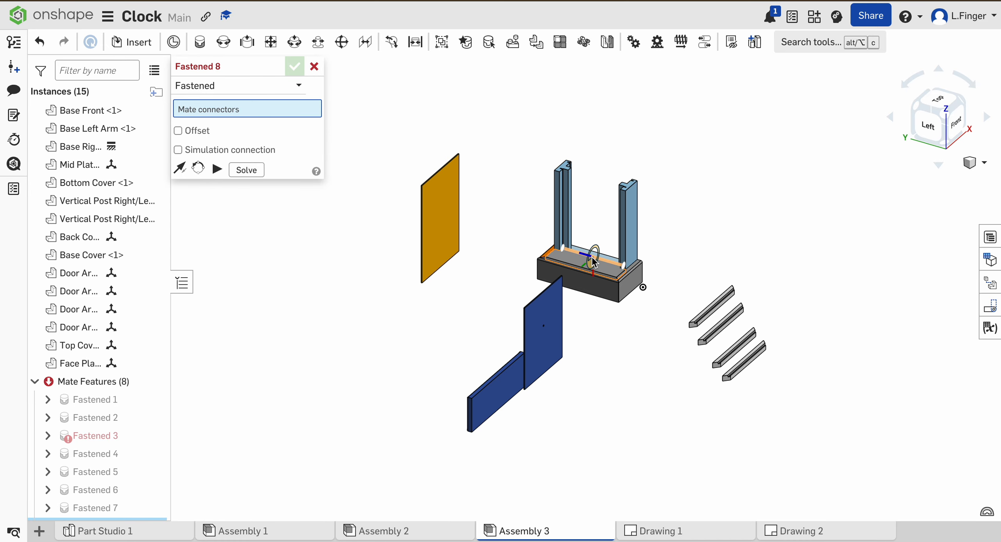
pyautogui.scroll(5, 594, 262)
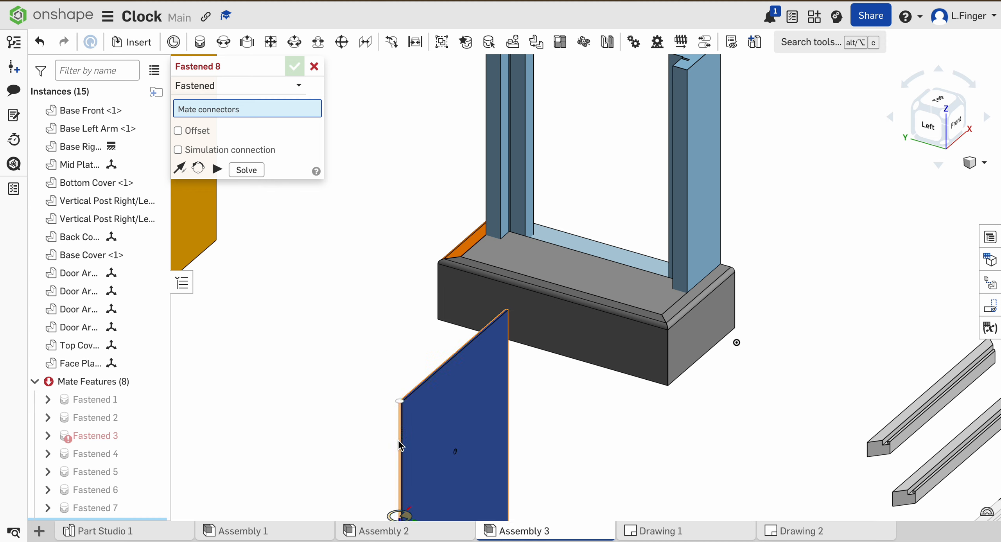
pyautogui.click(403, 460)
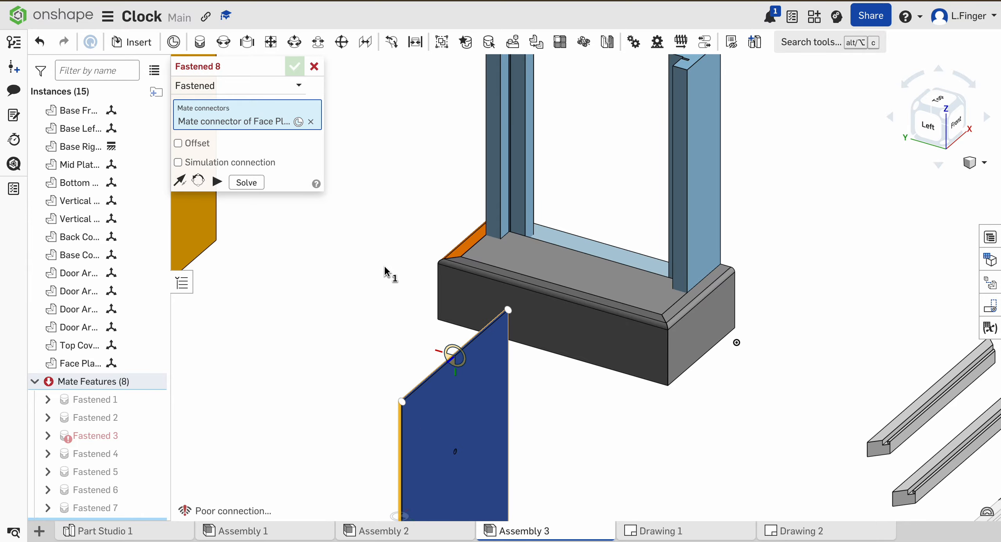
pyautogui.scroll(5, 386, 270)
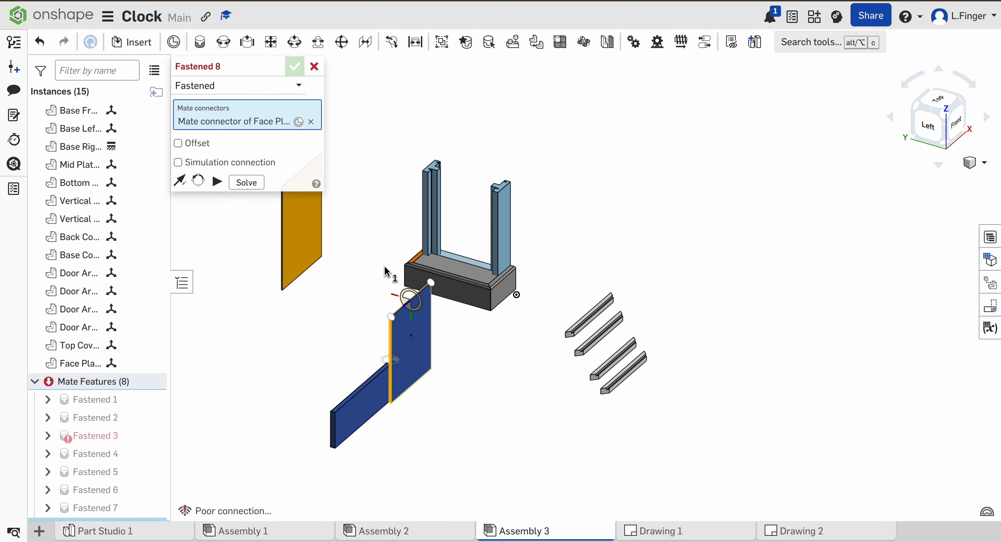
pyautogui.click(311, 122)
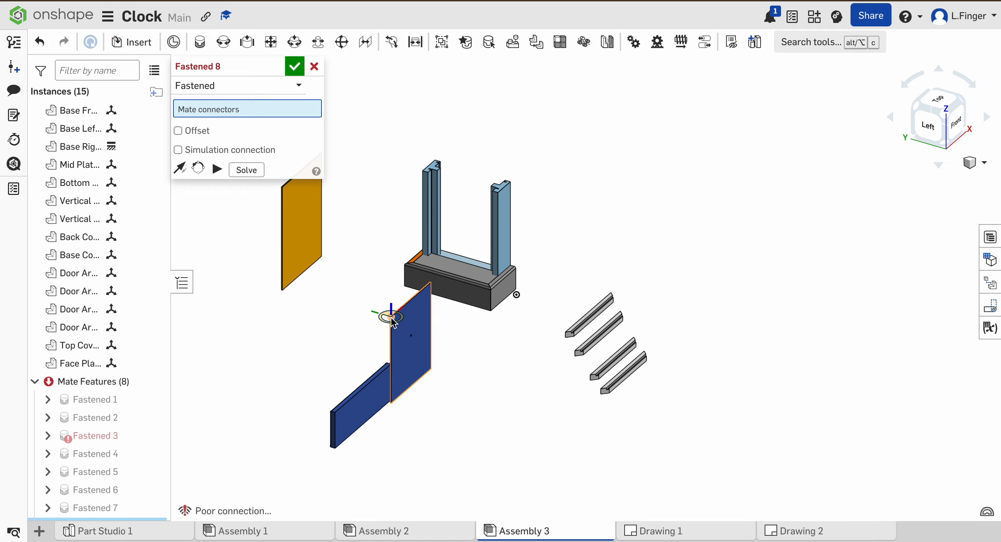
# Fasten the Face Plate's upper corner to the inner corner of the groove atop the vertical post beside the orange base piece.
pyautogui.scroll(-5, 391, 319)
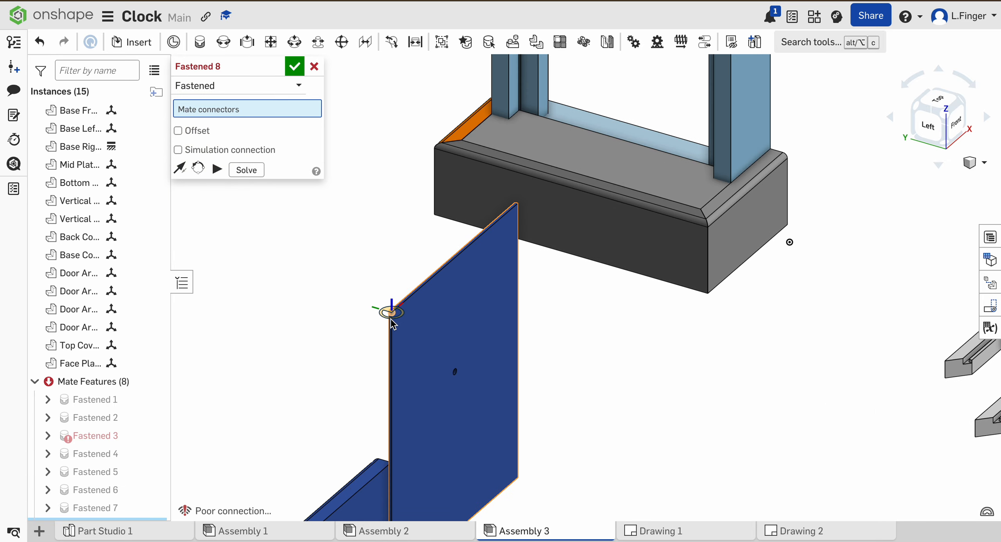
pyautogui.click(398, 314)
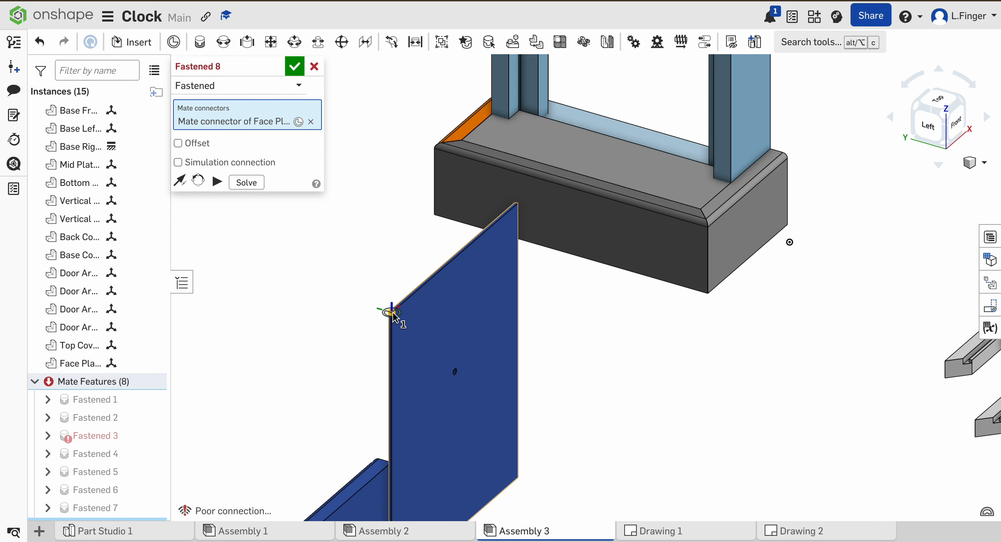
pyautogui.scroll(-3, 416, 107)
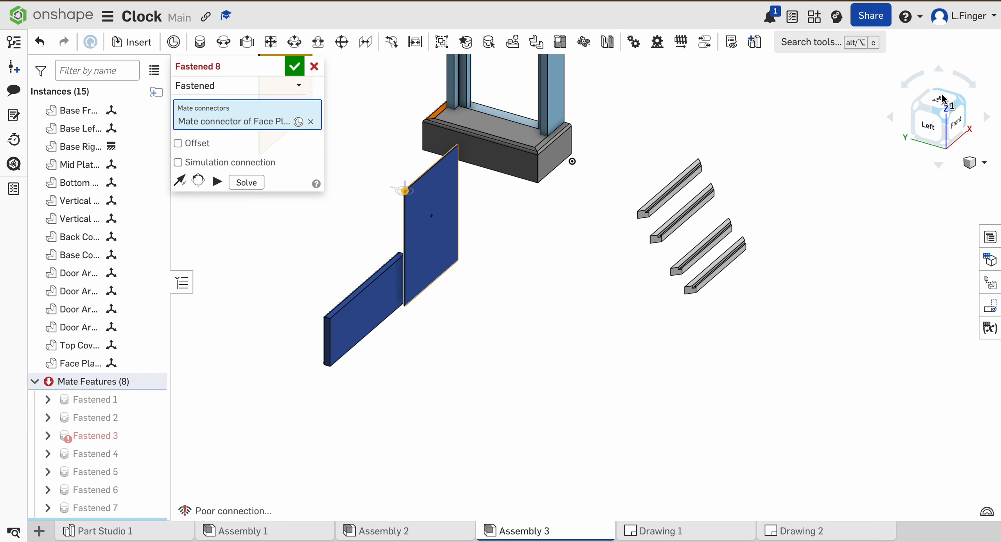
pyautogui.click(946, 118)
pyautogui.scroll(5, 591, 180)
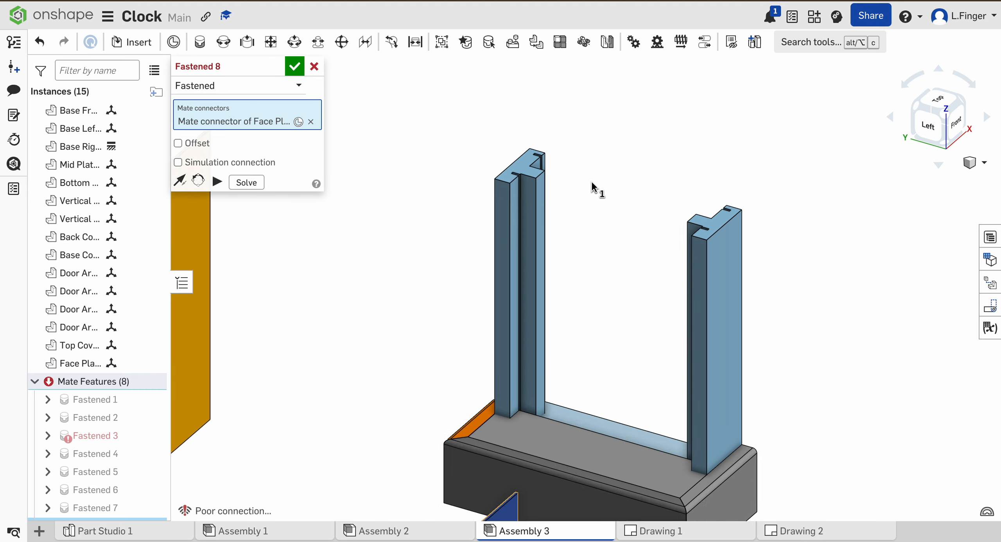
pyautogui.scroll(3, 591, 179)
pyautogui.scroll(-5, 513, 239)
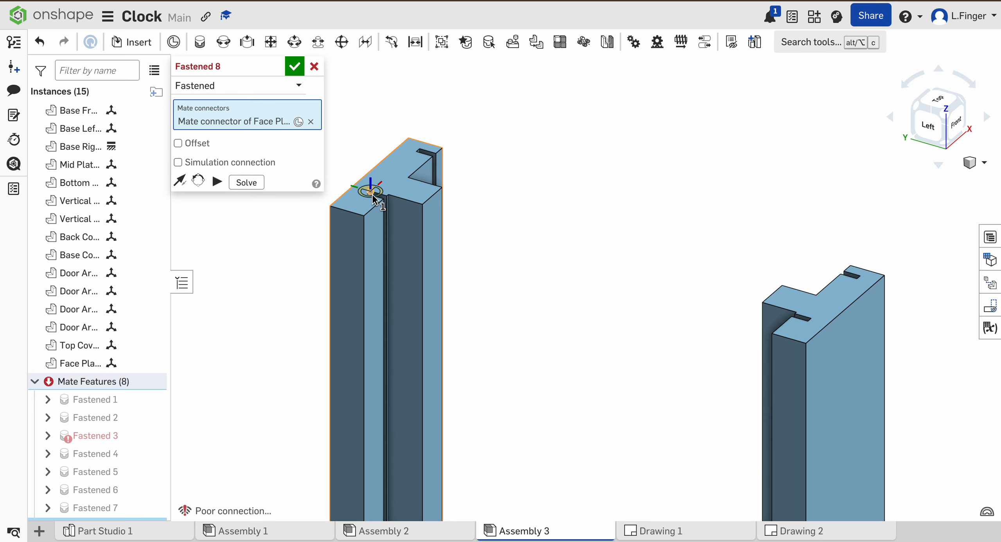
pyautogui.scroll(5, 373, 195)
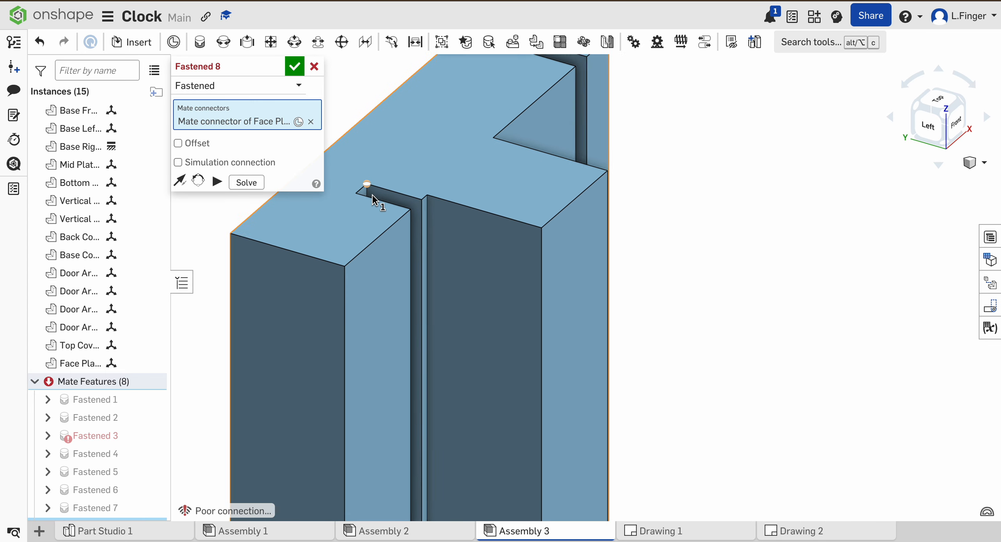
pyautogui.click(363, 178)
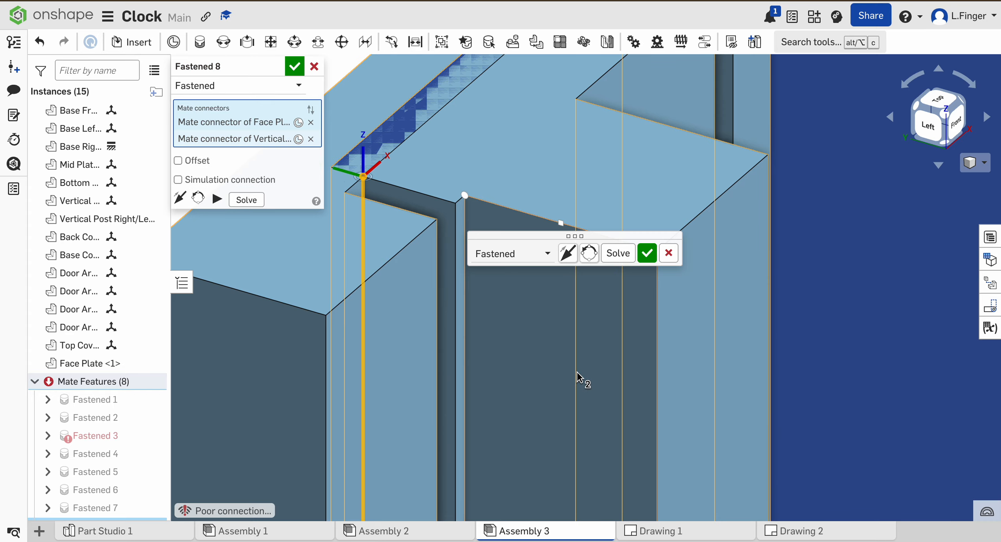
# Reorient the Face Plate mate's secondary axis in three quarter turns so the plate spans the gap between the two vertical posts.
pyautogui.scroll(-8, 578, 372)
pyautogui.scroll(-2, 577, 372)
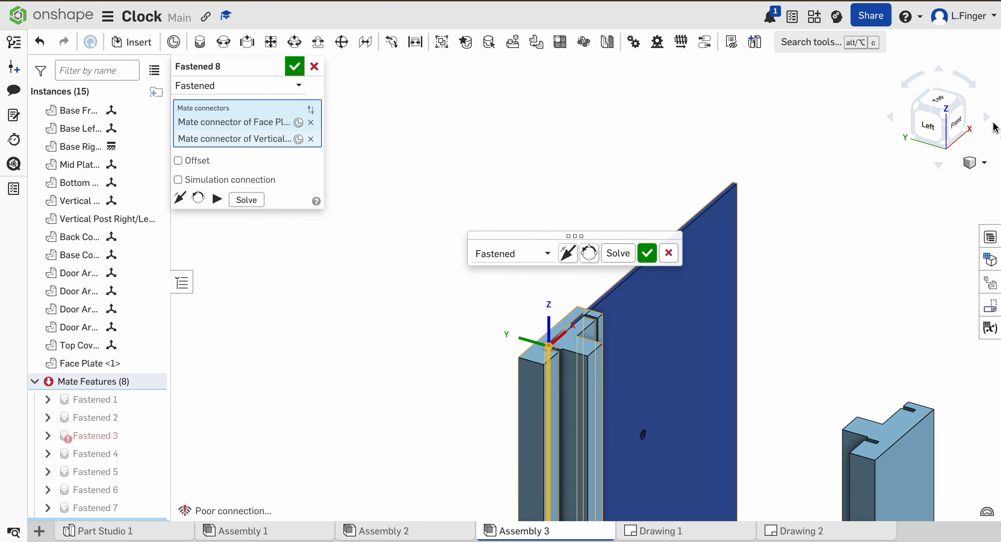
pyautogui.click(952, 114)
pyautogui.scroll(4, 708, 156)
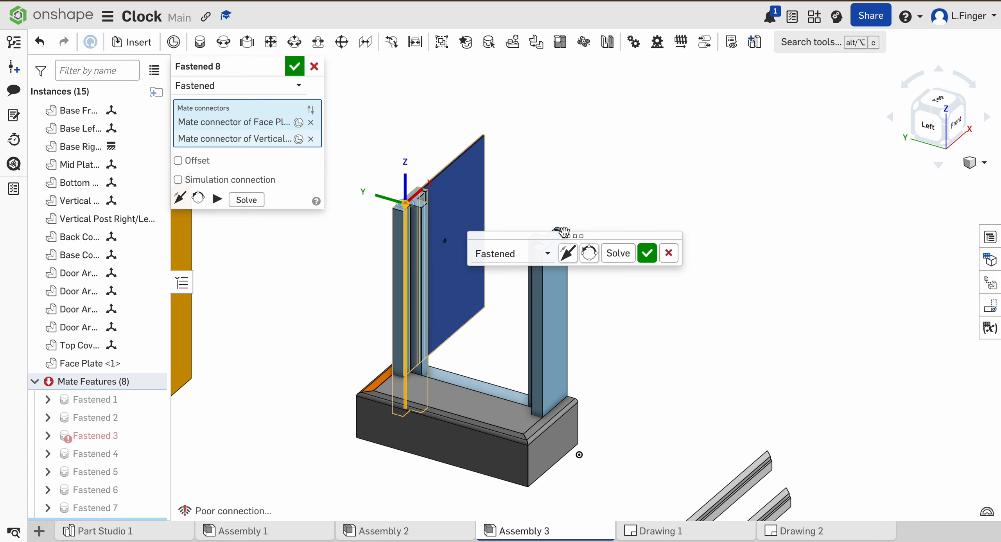
pyautogui.click(590, 253)
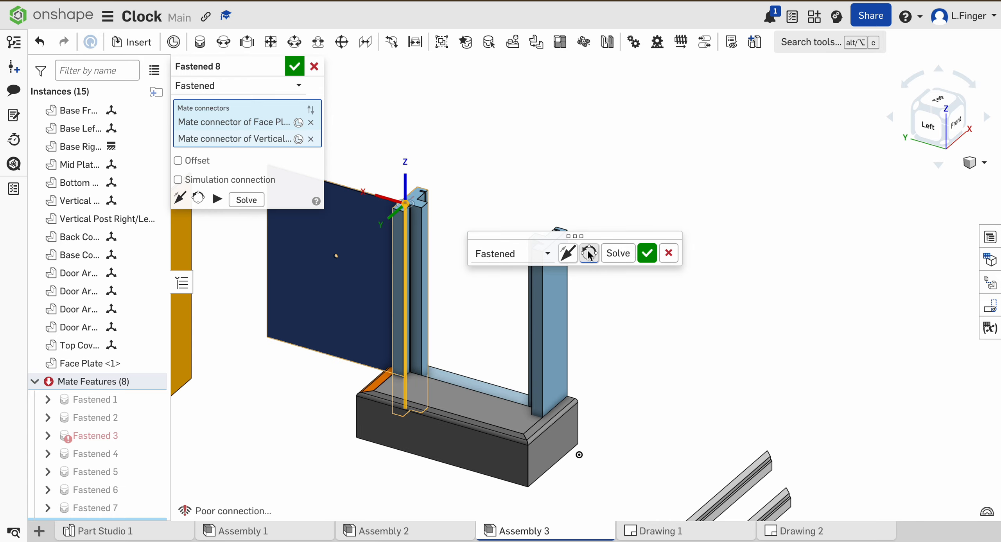
pyautogui.click(590, 253)
pyautogui.click(590, 254)
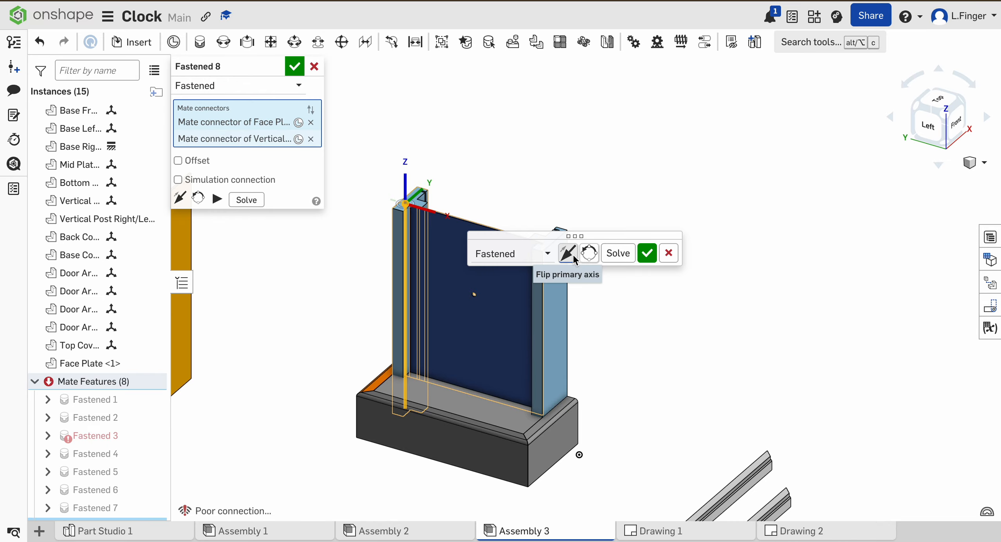
pyautogui.scroll(6, 392, 238)
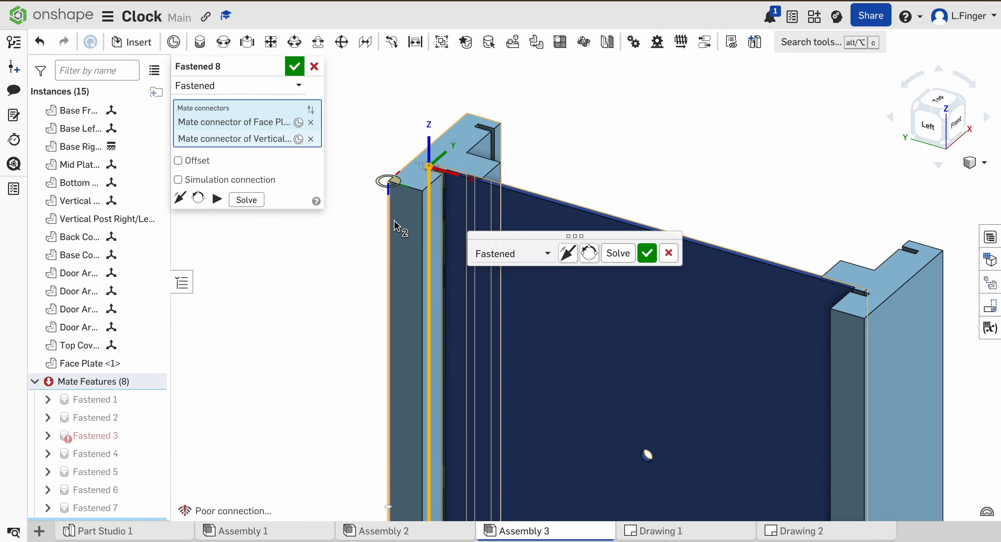
pyautogui.scroll(-5, 560, 137)
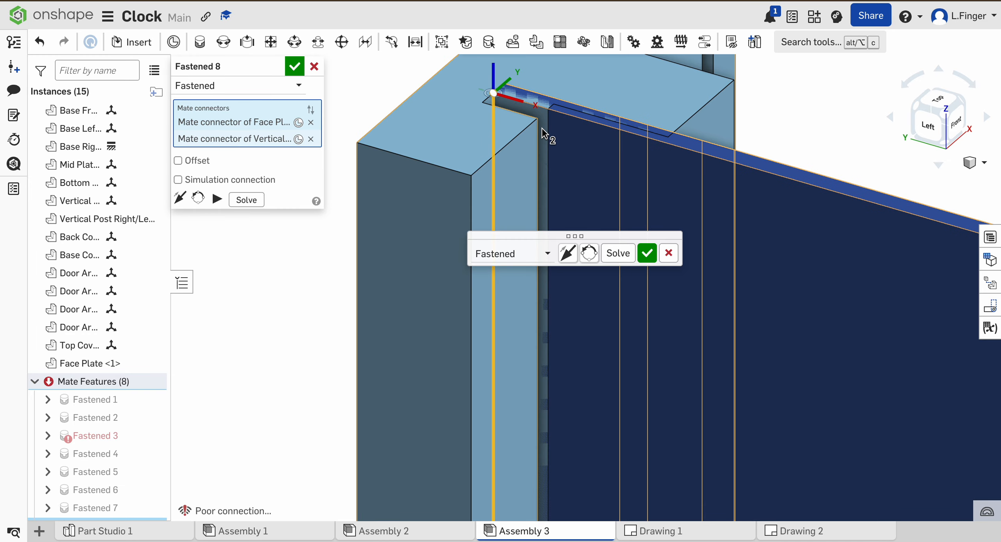
# Try flipping the Face Plate mate's primary axis and cycling its secondary axis, then restore the orientation spanning both posts.
pyautogui.click(571, 251)
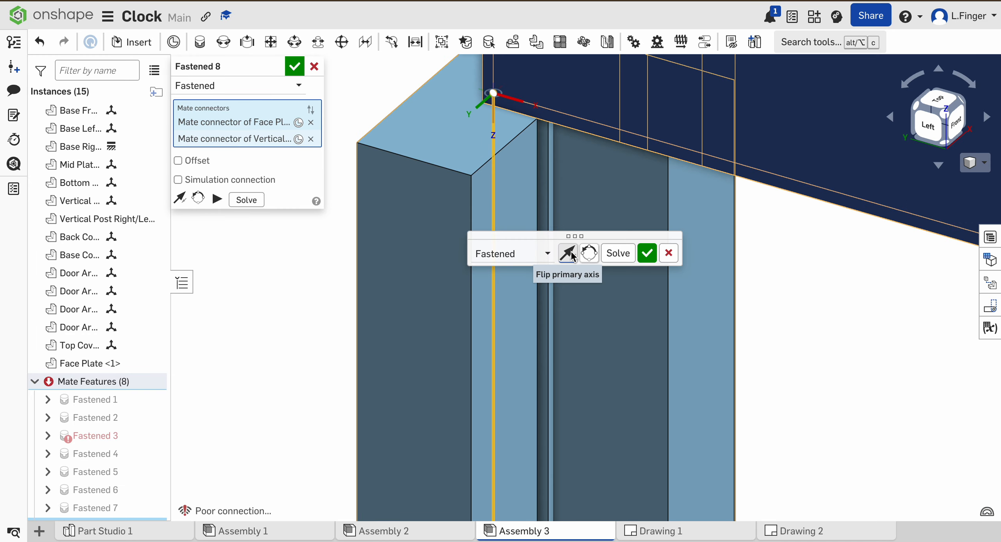
pyautogui.click(588, 254)
pyautogui.click(588, 254)
pyautogui.click(587, 255)
pyautogui.click(588, 254)
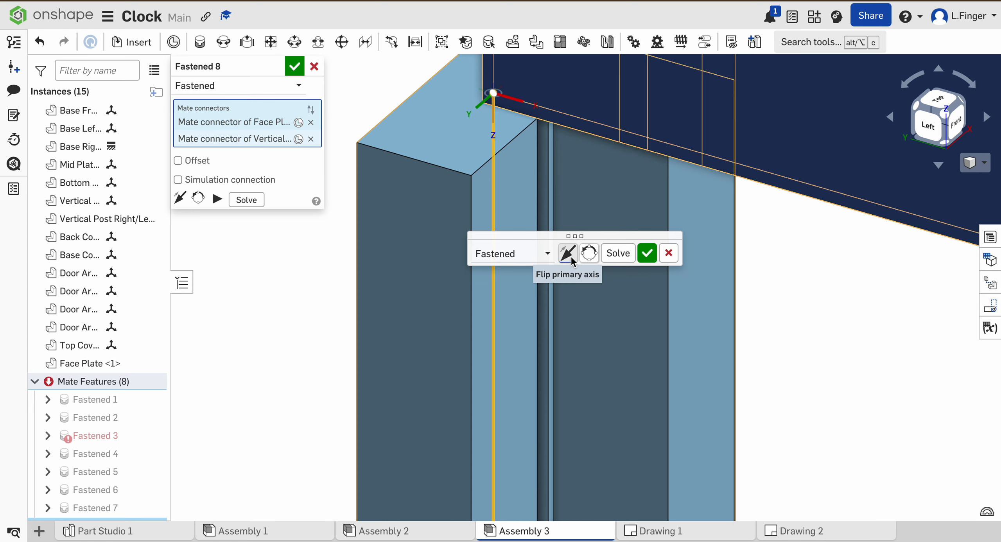
pyautogui.click(571, 254)
pyautogui.click(589, 254)
pyautogui.click(589, 254)
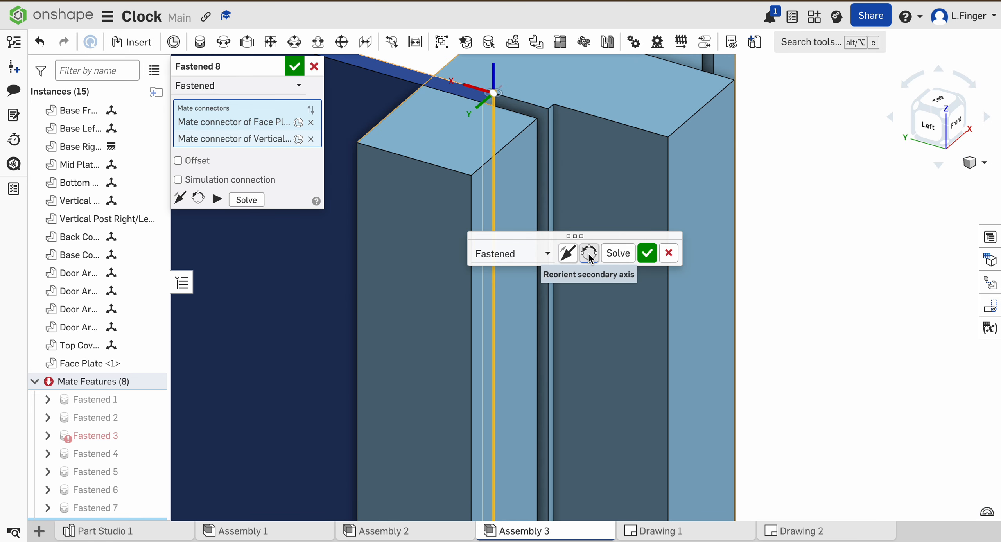
pyautogui.click(589, 254)
pyautogui.click(589, 254)
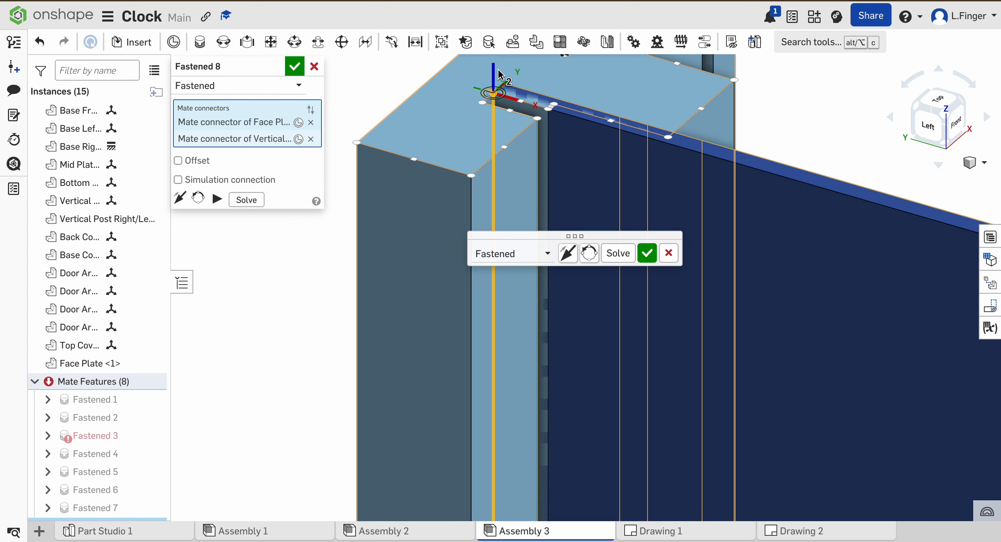
# Offset the Face Plate's Fastened mate by -.125 in along Y and accept the mate.
pyautogui.click(191, 160)
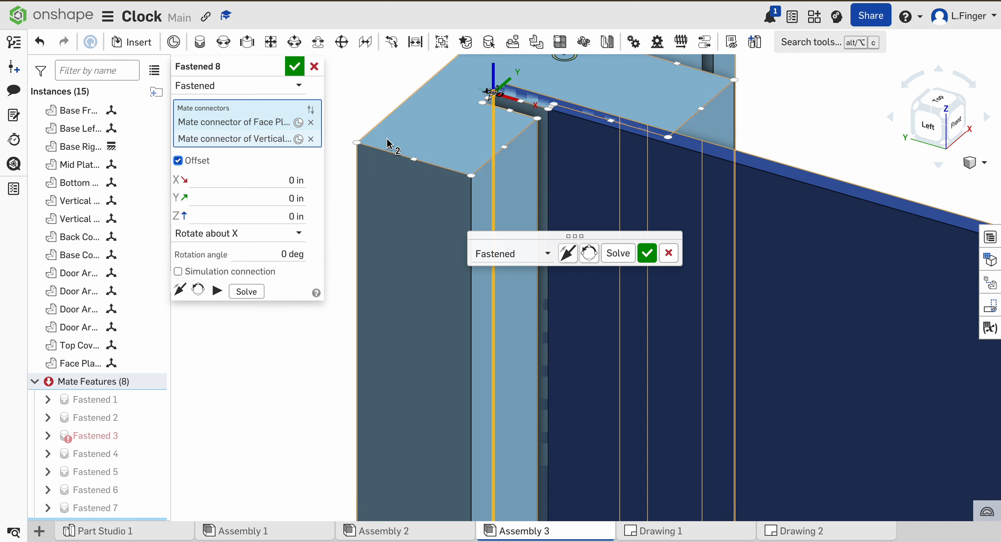
pyautogui.click(240, 198)
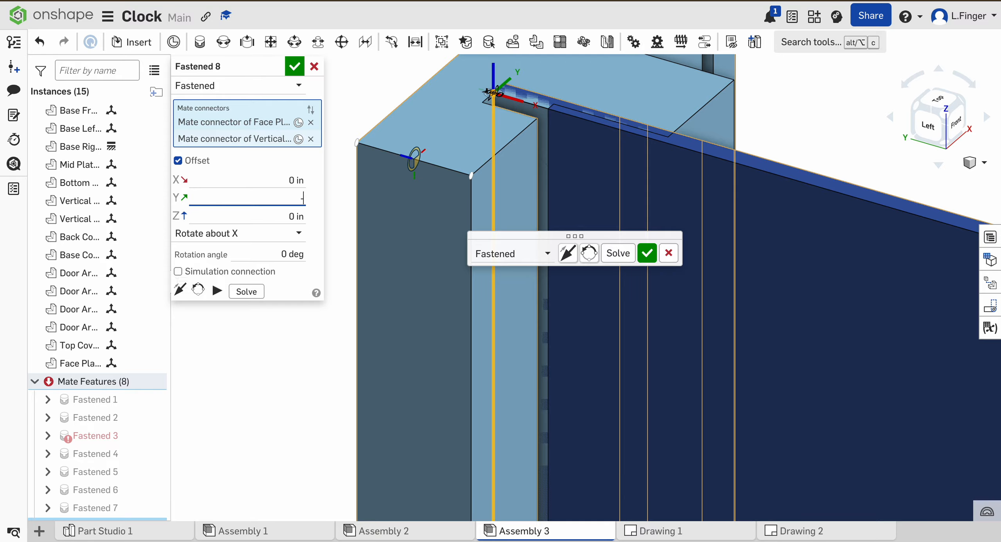
pyautogui.press('Return')
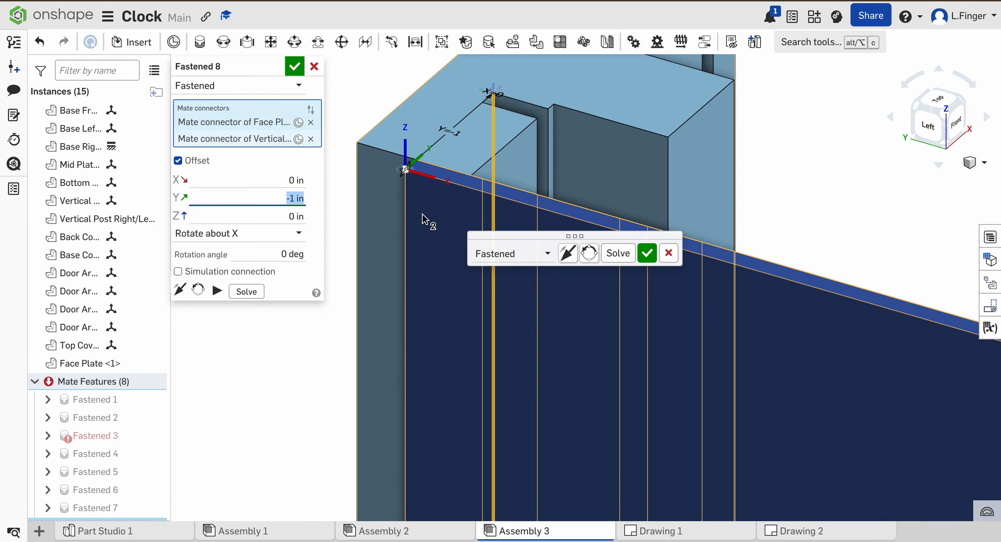
pyautogui.click(289, 199)
pyautogui.write('.')
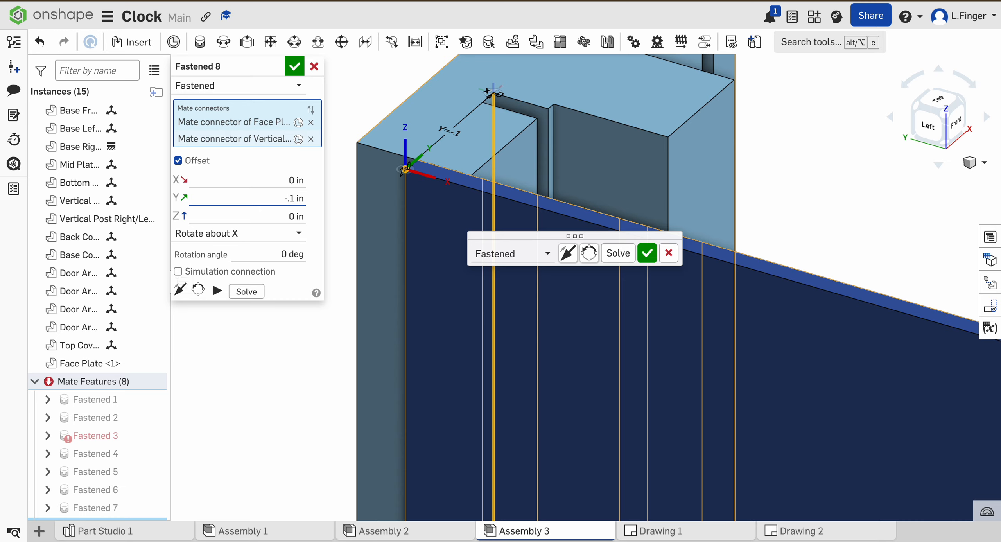
pyautogui.press('Return')
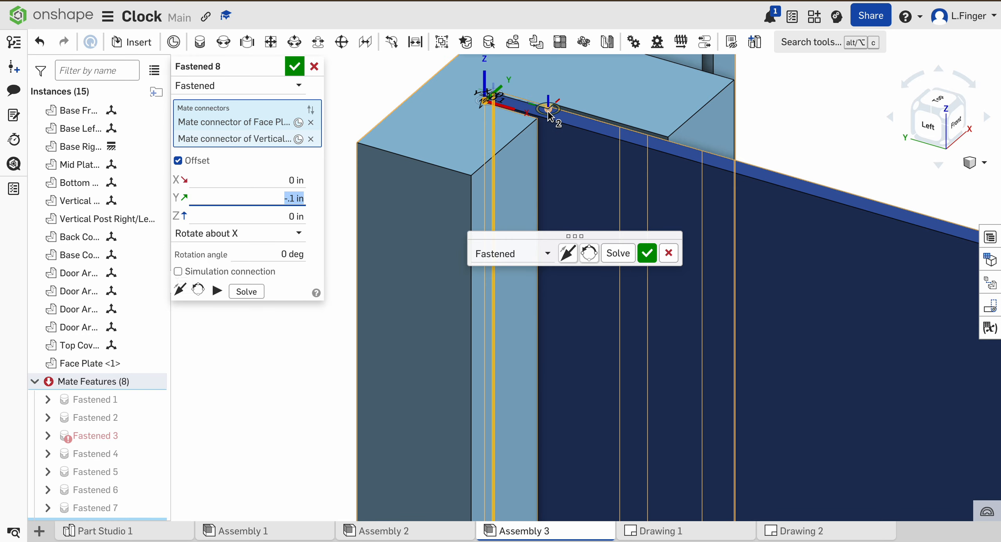
pyautogui.click(296, 199)
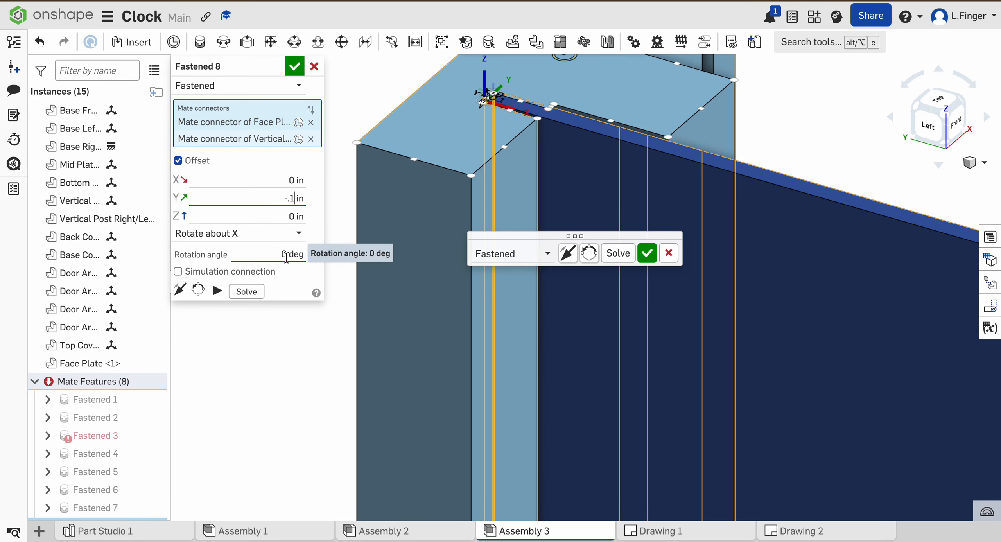
pyautogui.write('25')
pyautogui.press('Return')
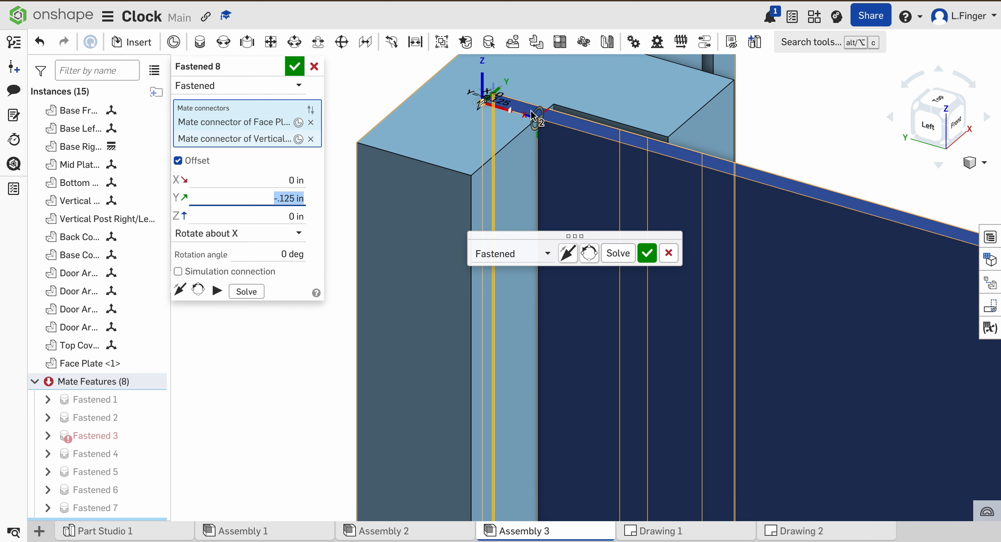
pyautogui.click(647, 253)
# Start another mate and move the yellow Back Cover over beside the vertical posts.
pyautogui.press('m')
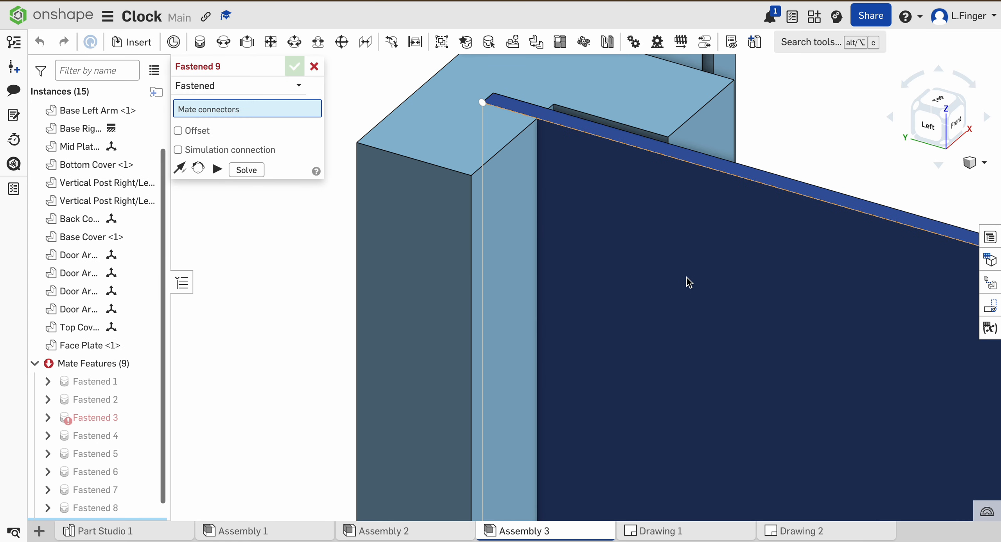
pyautogui.scroll(-5, 689, 283)
pyautogui.scroll(-2, 689, 285)
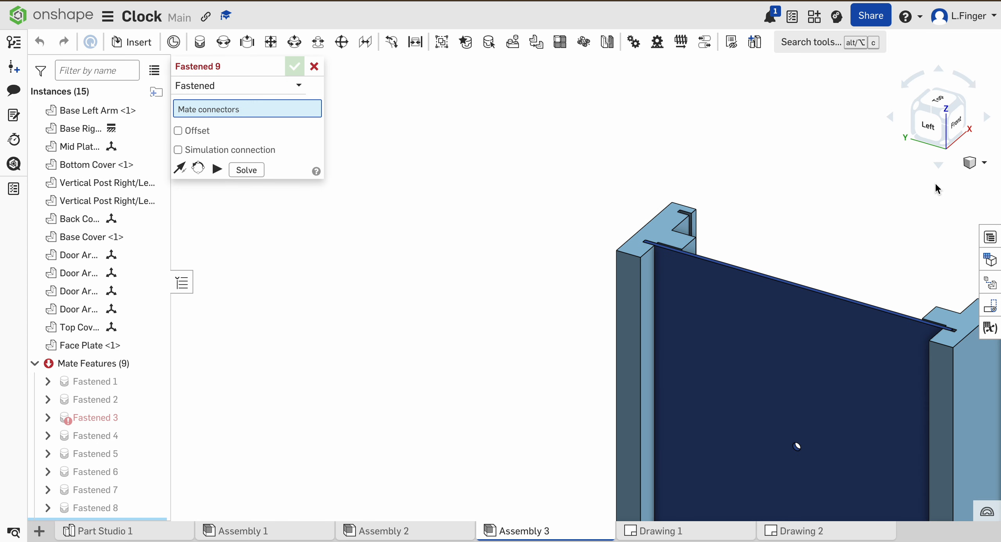
pyautogui.click(947, 113)
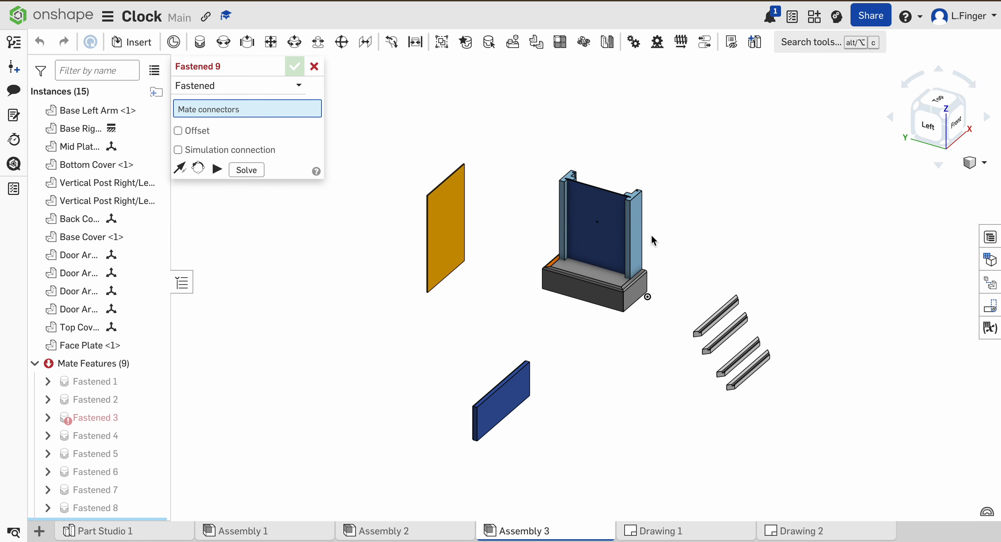
pyautogui.scroll(5, 652, 239)
pyautogui.scroll(-4, 653, 240)
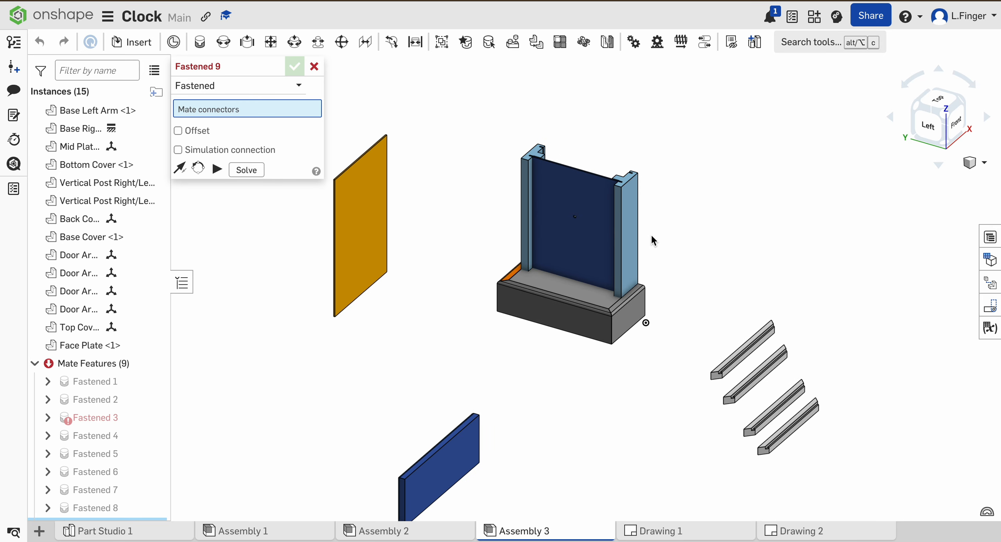
pyautogui.moveTo(379, 255); pyautogui.dragTo(692, 194)
# Define a Slider mate from the middle of the Back Cover's long vertical edge to the rear groove edge of the post beside the orange base piece.
pyautogui.click(966, 105)
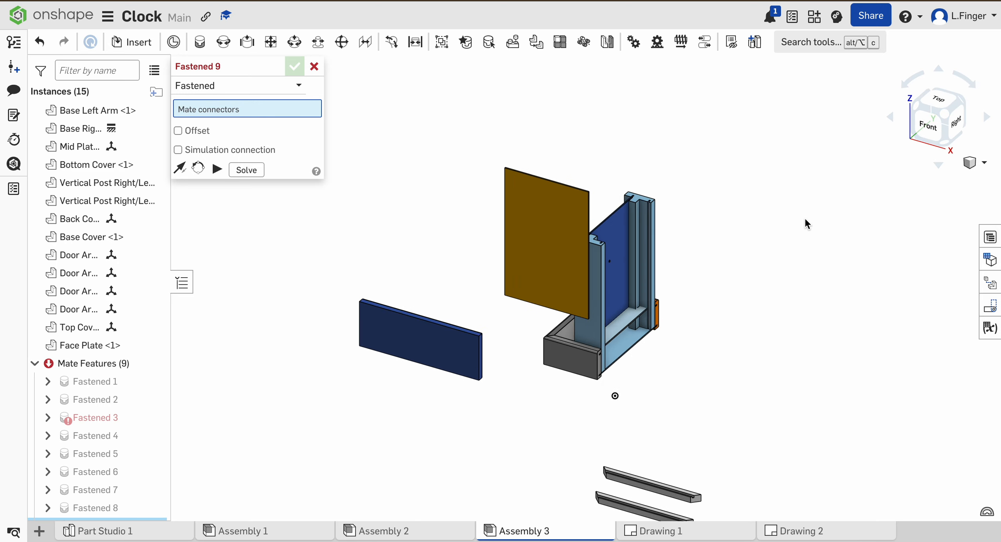
pyautogui.scroll(5, 804, 218)
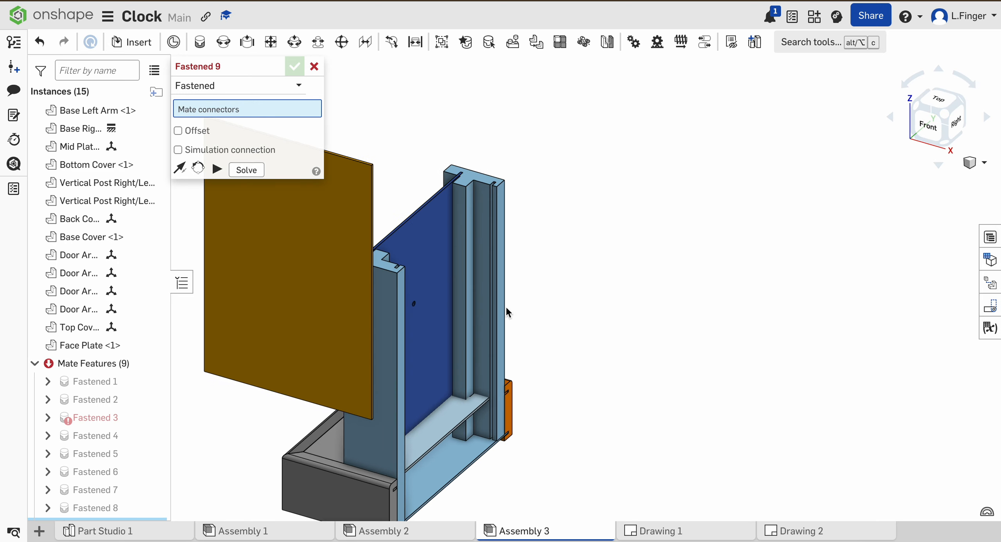
pyautogui.click(220, 90)
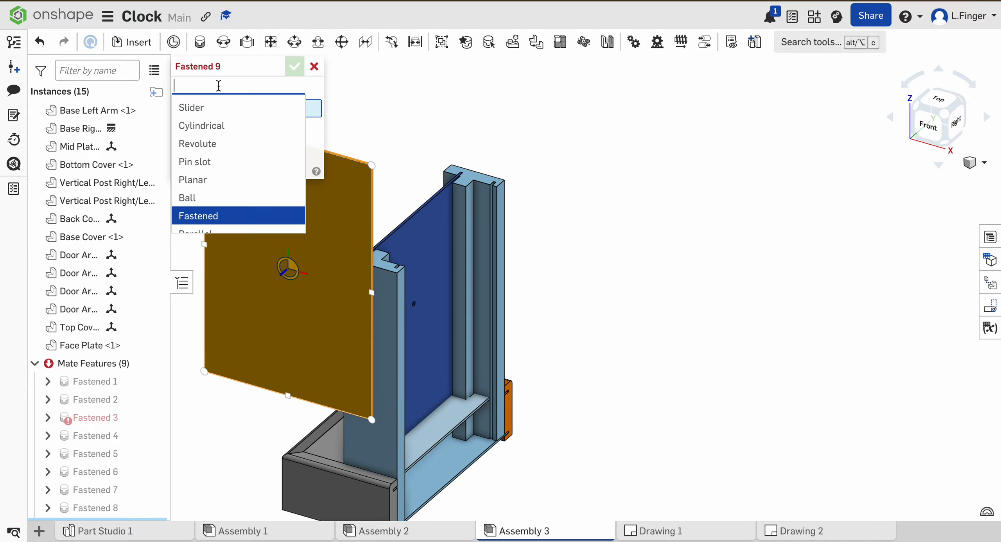
pyautogui.click(202, 110)
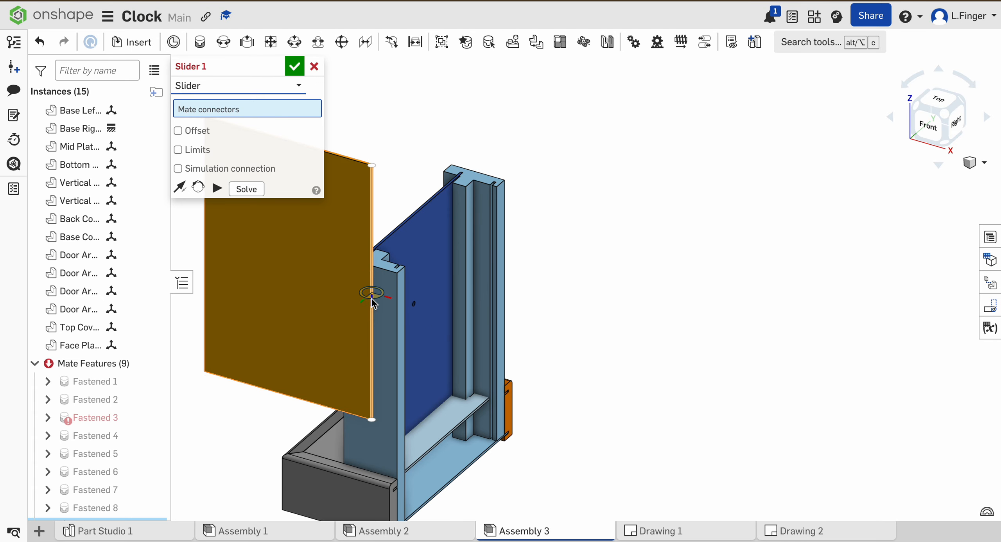
pyautogui.scroll(3, 369, 267)
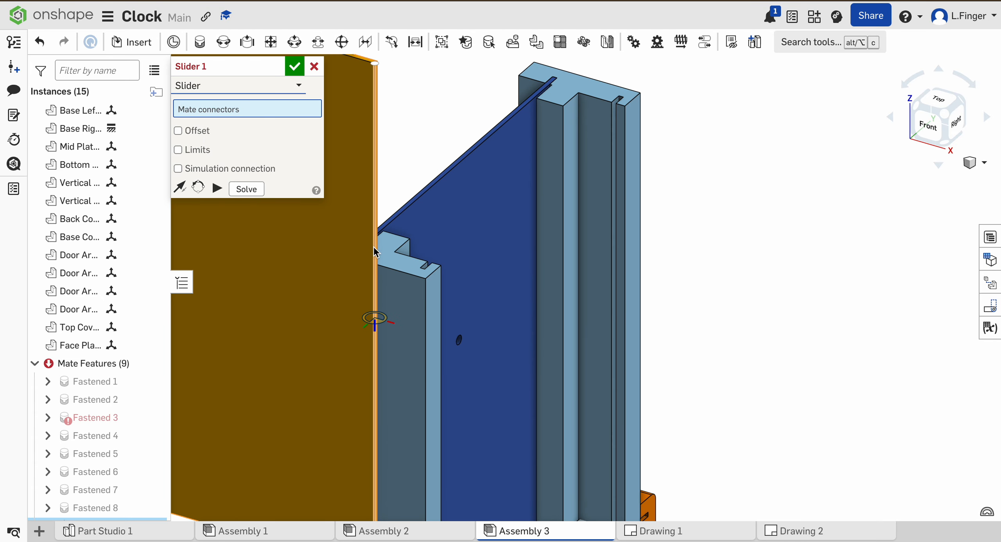
pyautogui.click(375, 318)
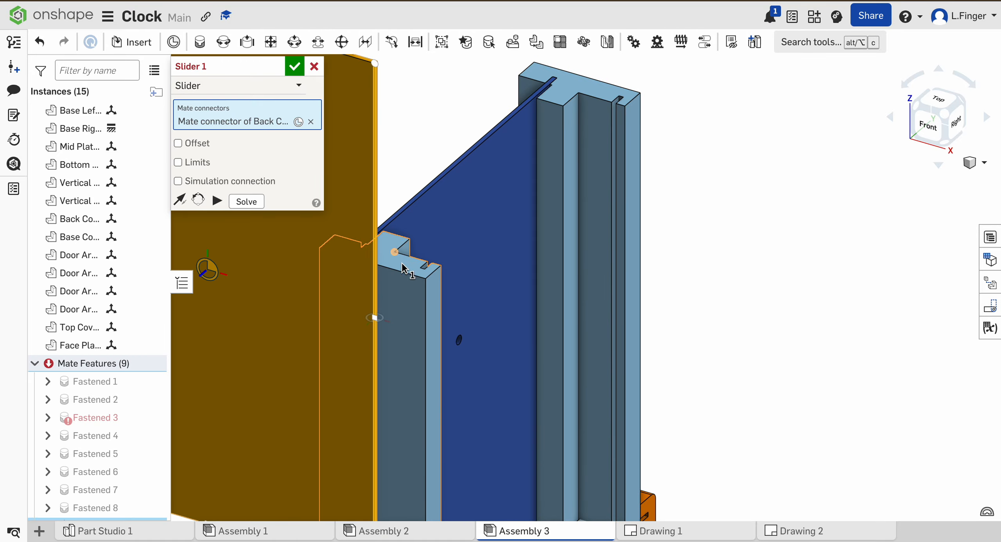
pyautogui.scroll(3, 620, 223)
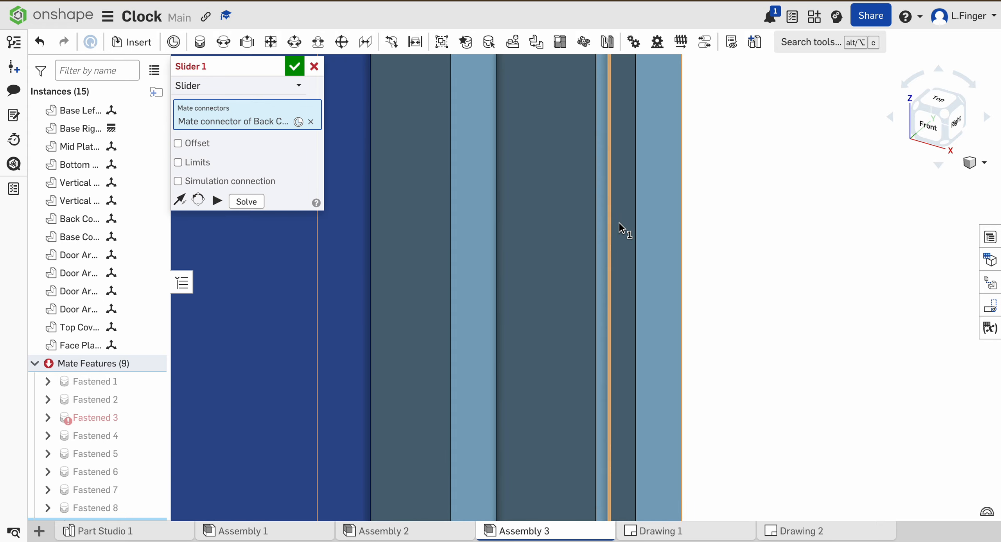
pyautogui.scroll(-5, 620, 222)
pyautogui.scroll(3, 618, 229)
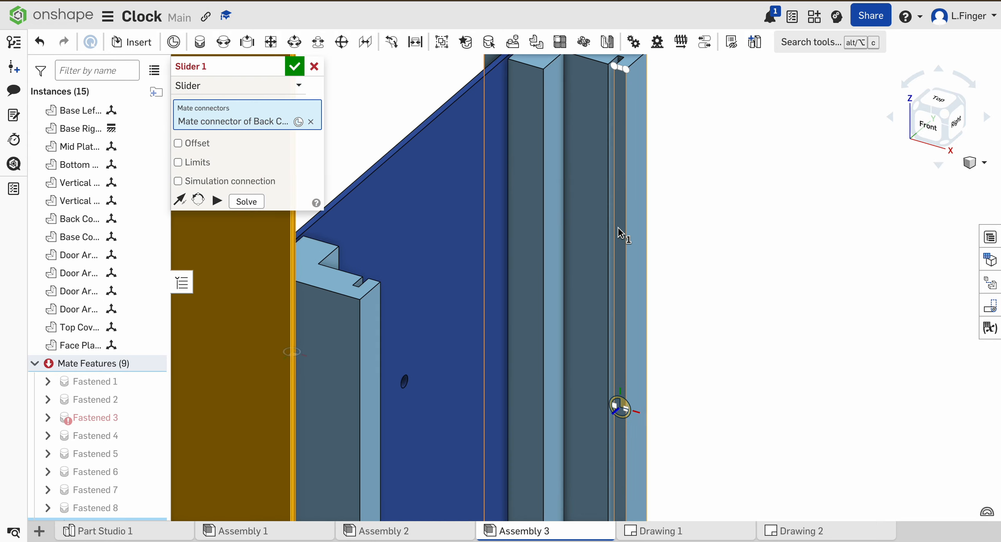
pyautogui.moveTo(648, 269); pyautogui.dragTo(675, 292, button='right')
pyautogui.scroll(5, 469, 93)
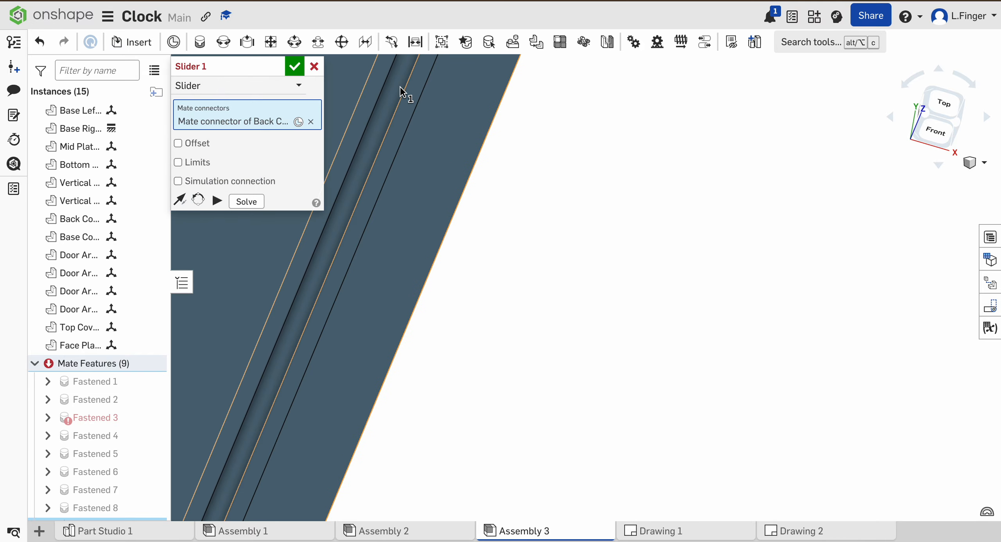
pyautogui.click(407, 88)
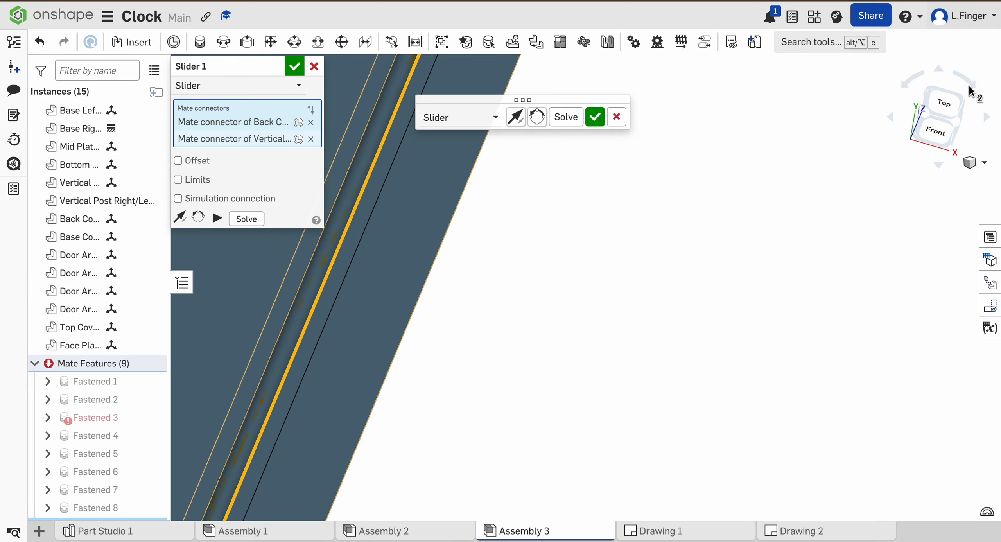
# Reorient the Slider mate's secondary axis a quarter turn so the Back Cover spans the rear grooves of both posts.
pyautogui.click(957, 129)
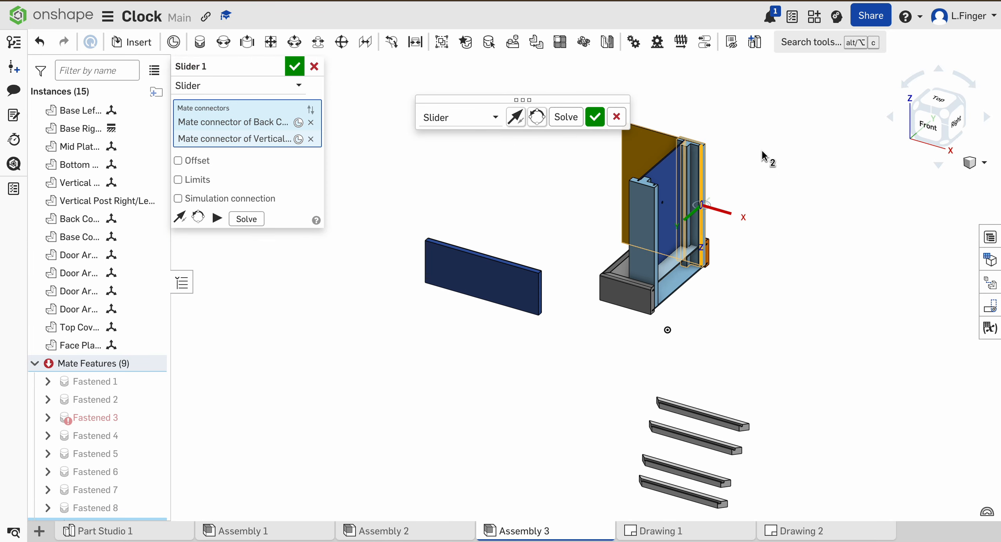
pyautogui.scroll(3, 767, 156)
pyautogui.scroll(-3, 632, 208)
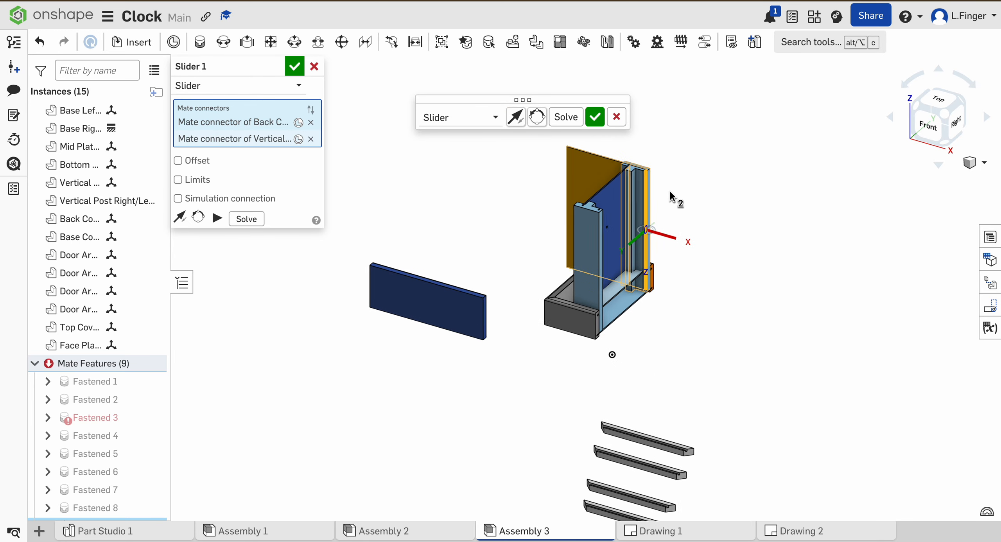
pyautogui.scroll(3, 671, 198)
pyautogui.click(537, 116)
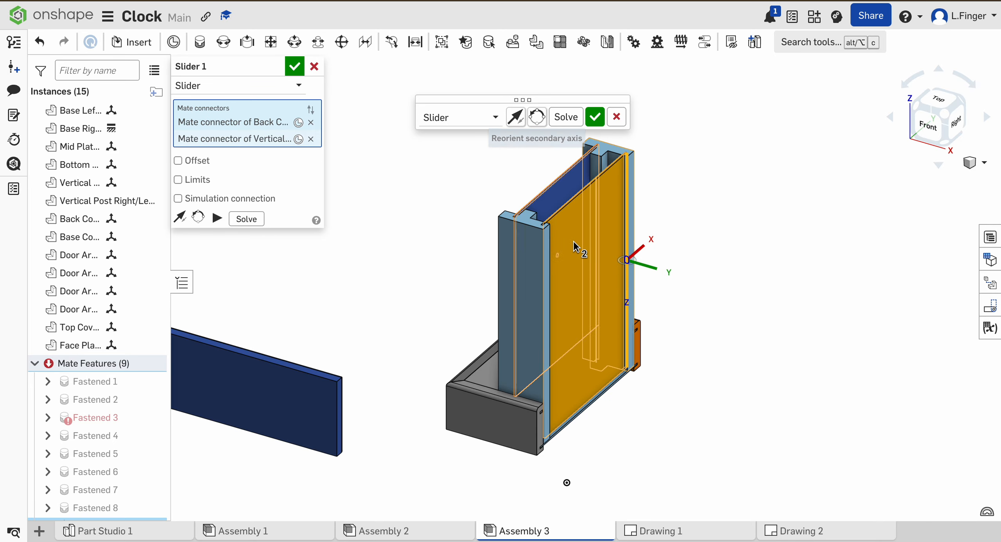
pyautogui.scroll(5, 574, 244)
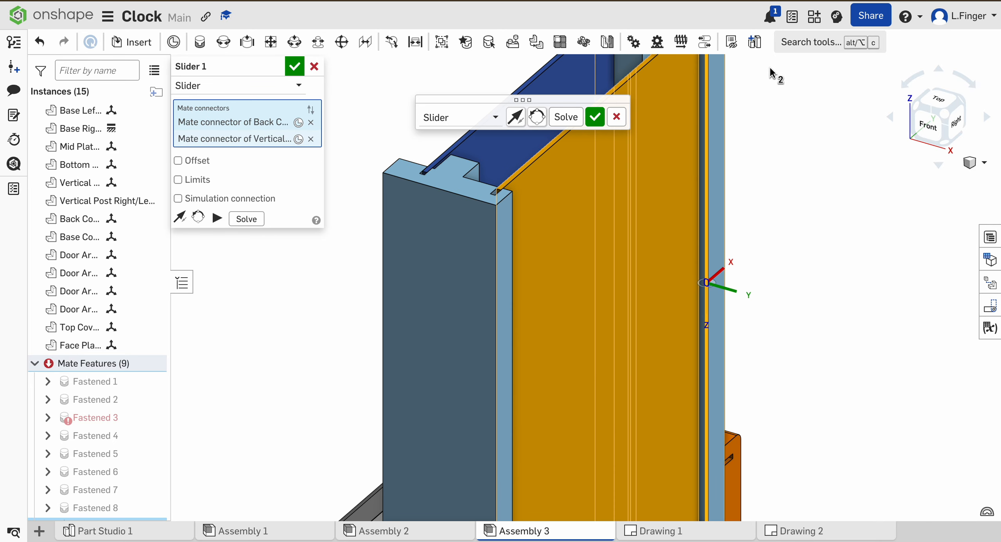
# Accept the Back Cover's Slider mate, leave the mate tool and try sliding the cover in the post grooves.
pyautogui.click(595, 117)
pyautogui.scroll(-5, 839, 208)
pyautogui.scroll(-1, 839, 210)
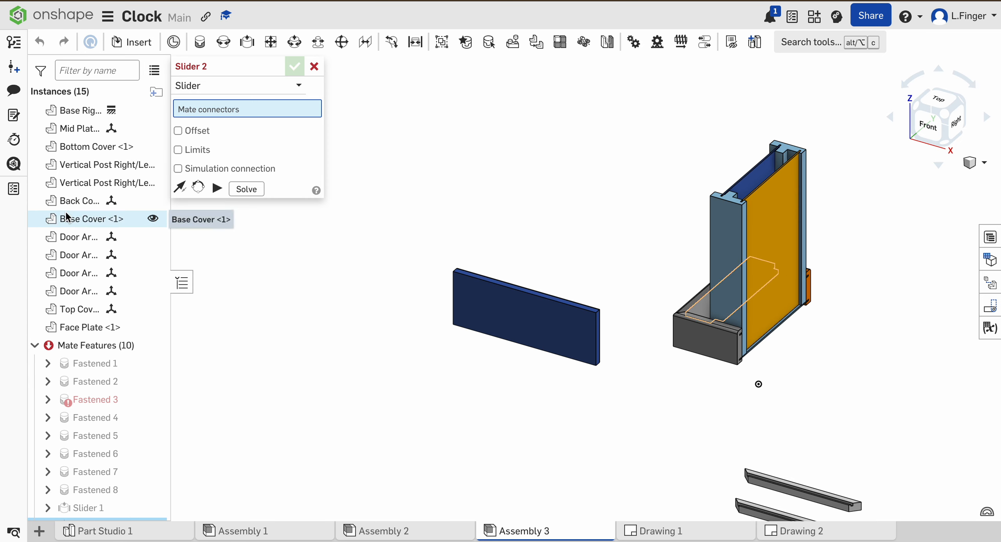
pyautogui.scroll(-1, 75, 312)
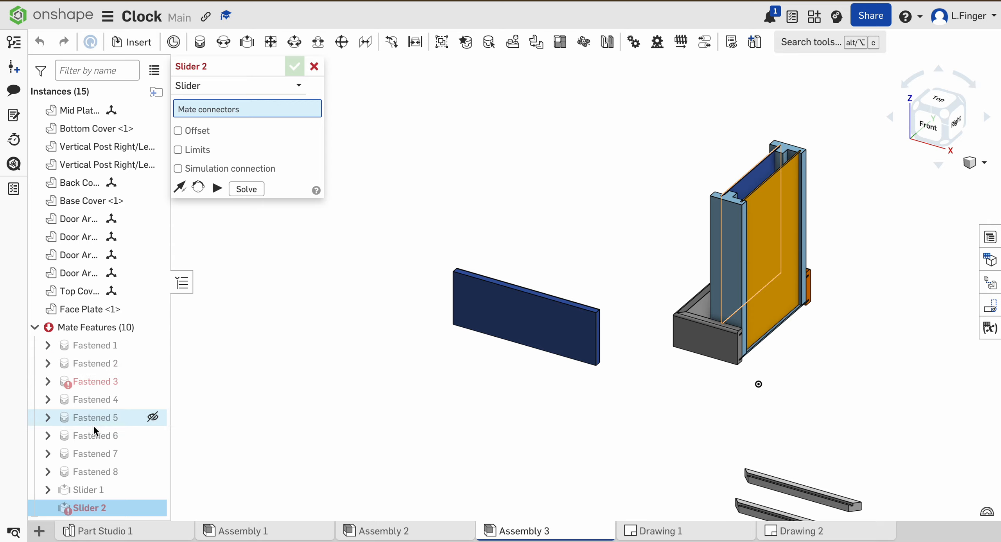
pyautogui.click(314, 66)
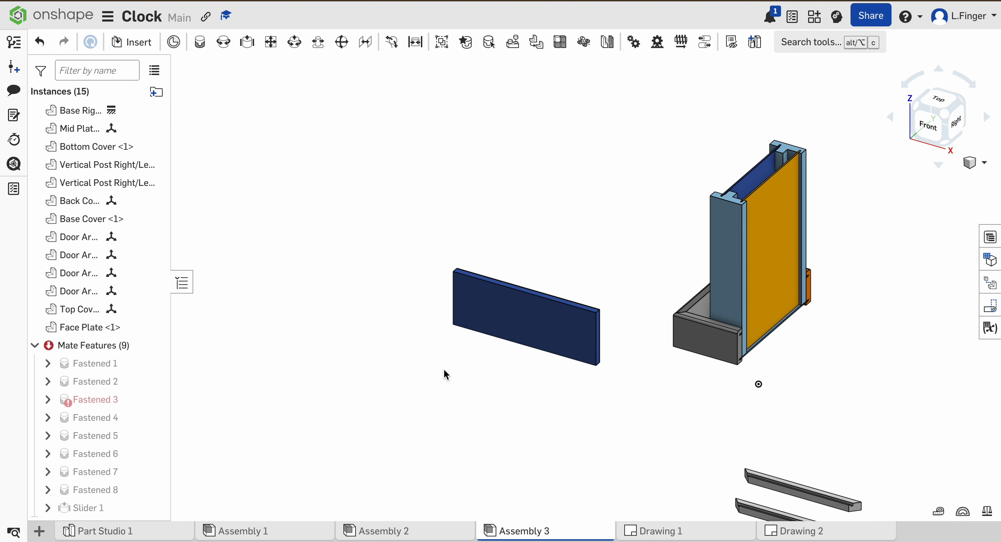
pyautogui.moveTo(783, 259)
pyautogui.mouseDown()
pyautogui.moveTo(788, 148)
pyautogui.moveTo(777, 403)
pyautogui.moveTo(786, 152)
pyautogui.moveTo(773, 352)
pyautogui.moveTo(770, 184)
pyautogui.moveTo(771, 266)
pyautogui.mouseUp()
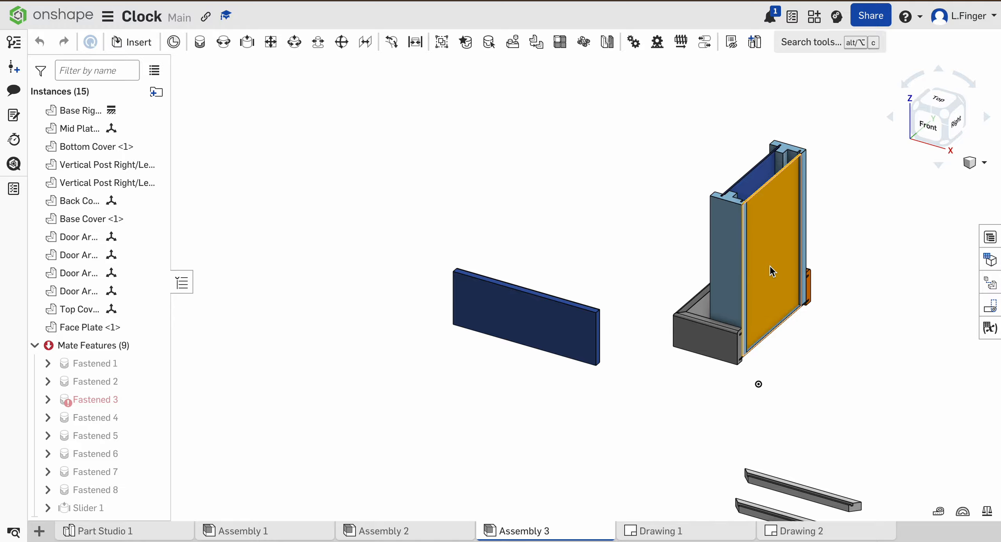
# Move the blue Top Cover up beside the clock's base so it can be reached from the back.
pyautogui.moveTo(521, 331); pyautogui.dragTo(538, 304)
pyautogui.moveTo(540, 309); pyautogui.dragTo(557, 436, button='right')
pyautogui.scroll(4, 453, 385)
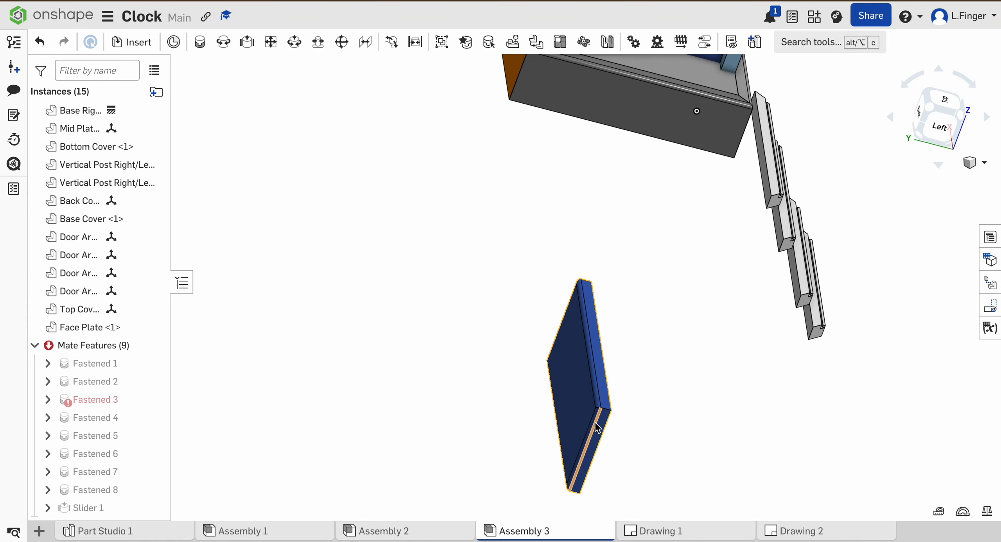
pyautogui.scroll(-2, 659, 311)
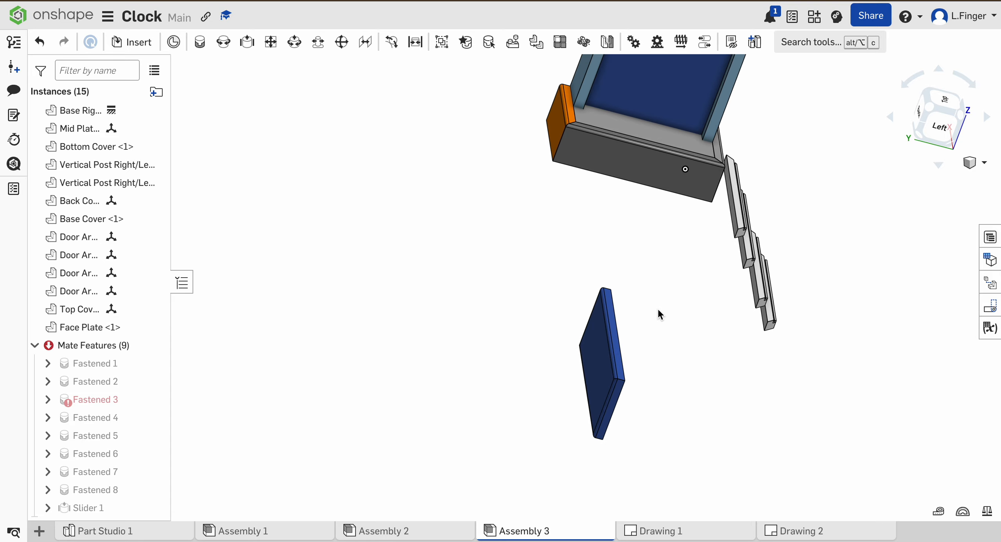
pyautogui.scroll(-1, 656, 311)
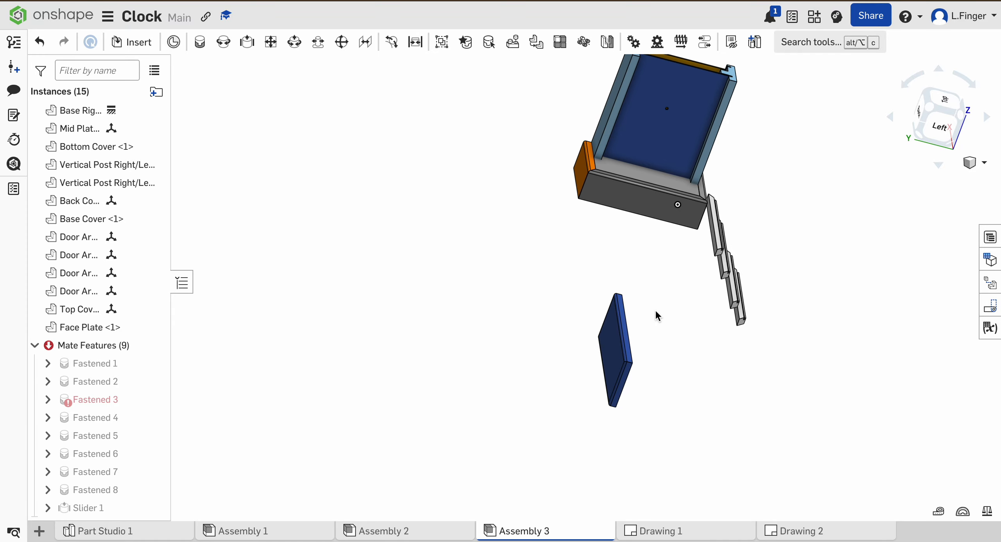
pyautogui.click(931, 103)
pyautogui.scroll(3, 609, 329)
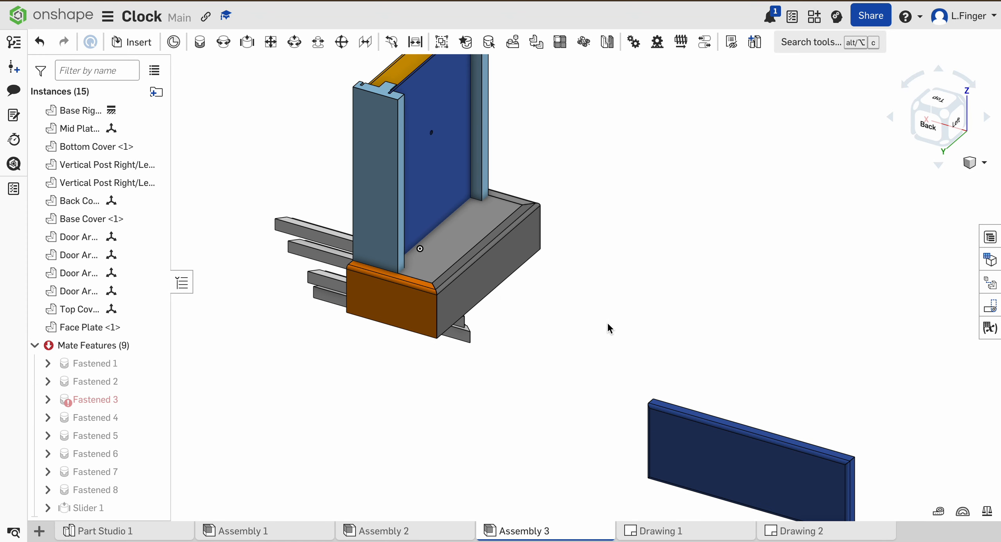
pyautogui.moveTo(700, 458); pyautogui.dragTo(640, 233)
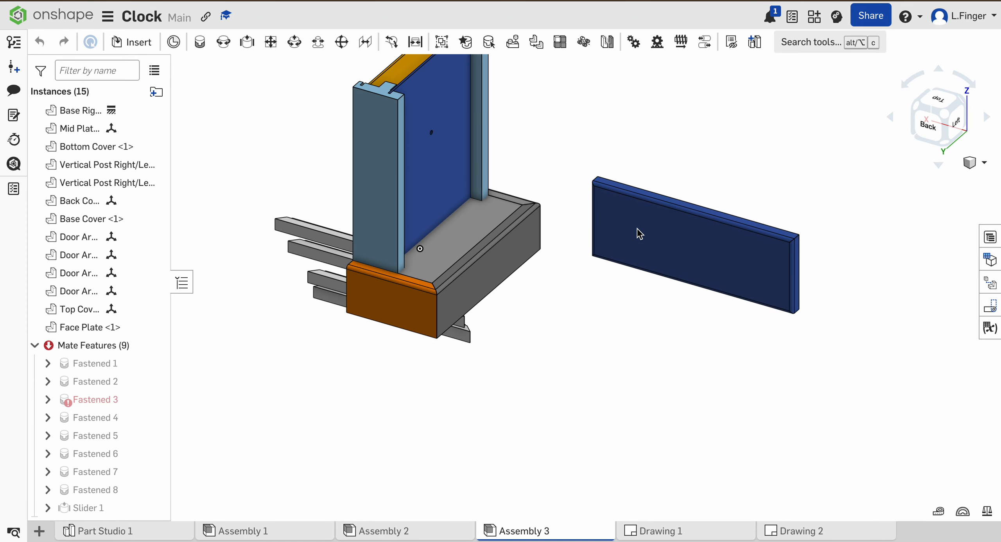
# Rotate the Top Cover about 80 degrees around its vertical axis, and tilt it so it lies nearly flat.
pyautogui.click(723, 250)
pyautogui.moveTo(660, 234); pyautogui.dragTo(796, 178)
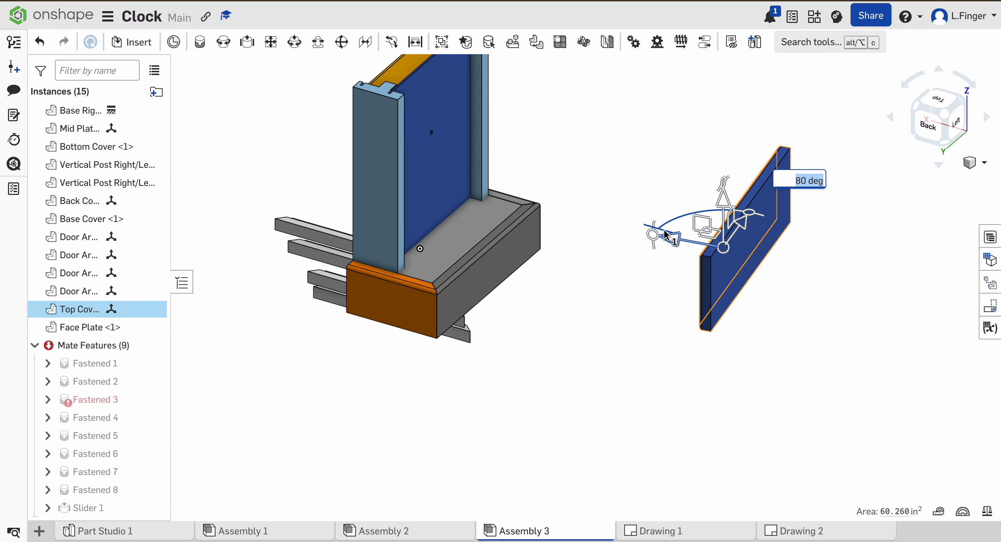
pyautogui.moveTo(654, 237); pyautogui.dragTo(688, 183)
pyautogui.click(614, 323)
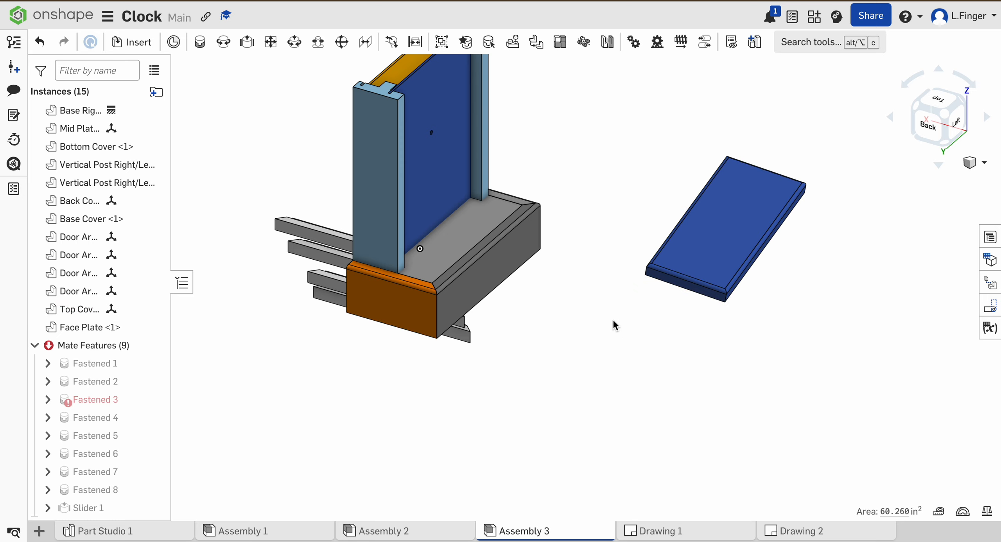
# Try a Fastened mate from the middle of the Top Cover's long underside edge to the short top edge of the post above the orange base piece.
pyautogui.scroll(4, 738, 196)
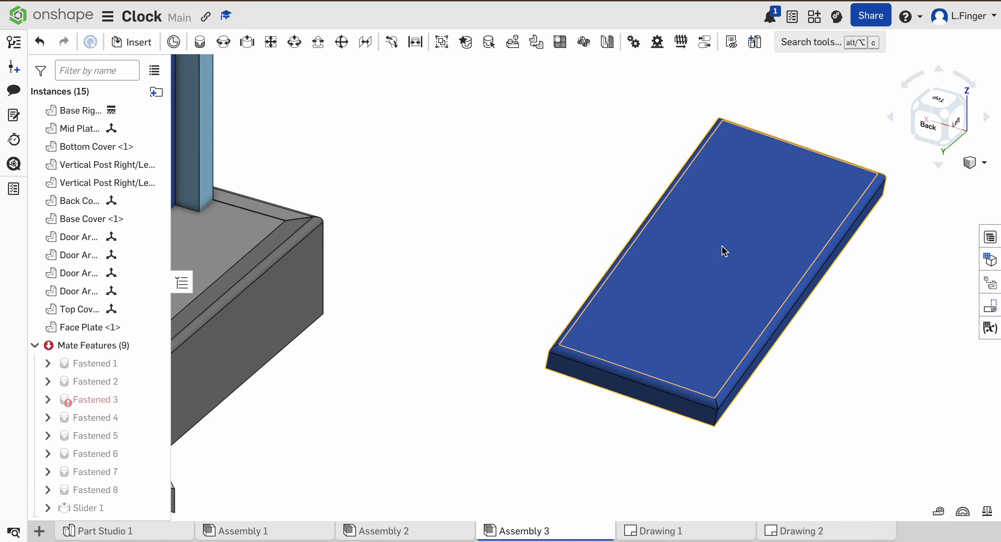
pyautogui.click(199, 42)
pyautogui.moveTo(442, 307); pyautogui.dragTo(465, 255, button='right')
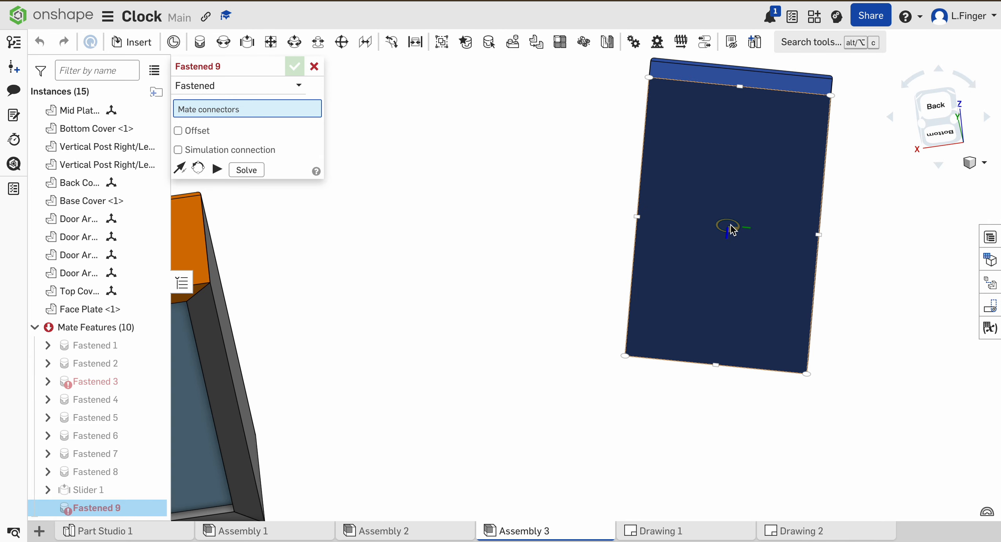
pyautogui.click(648, 148)
pyautogui.moveTo(588, 217); pyautogui.dragTo(581, 284, button='right')
pyautogui.scroll(-5, 581, 283)
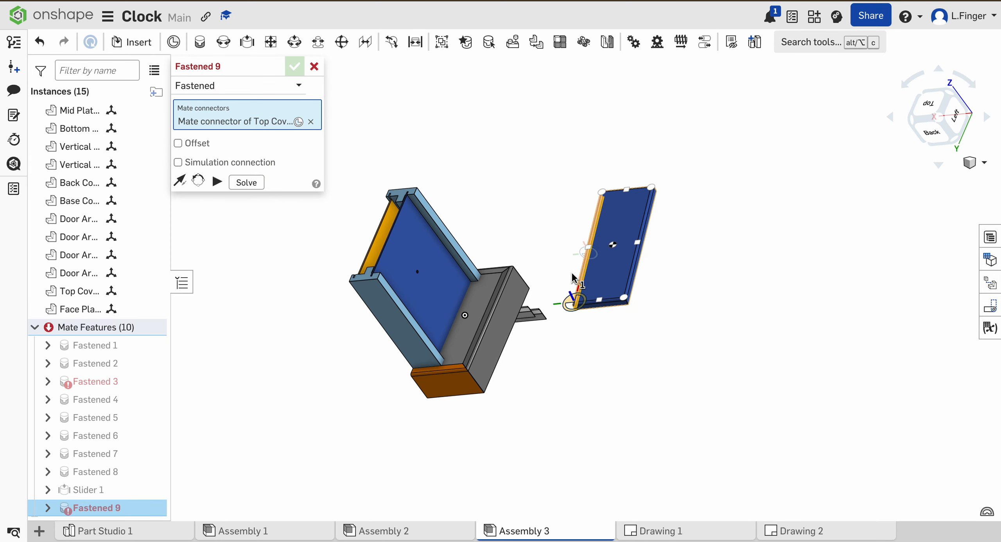
pyautogui.click(941, 123)
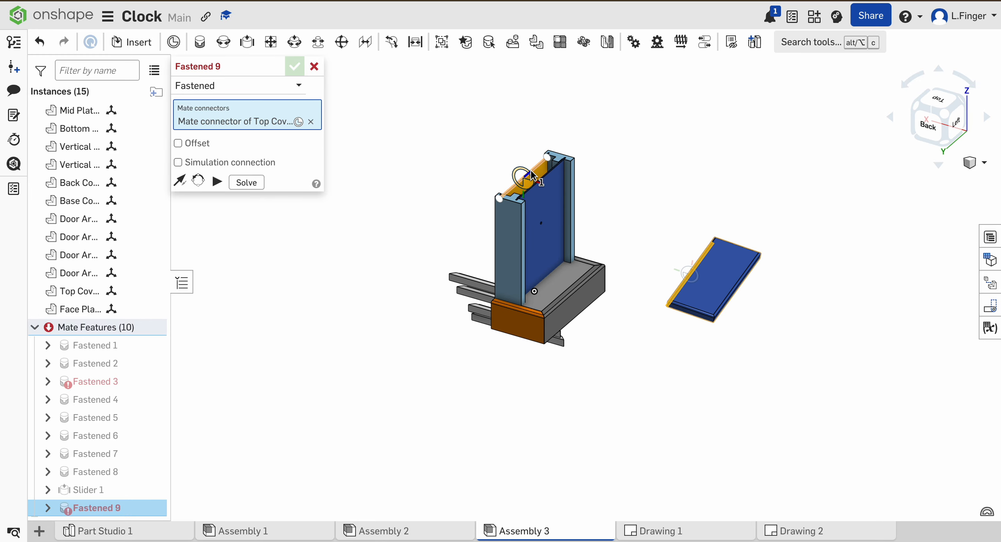
pyautogui.scroll(6, 530, 170)
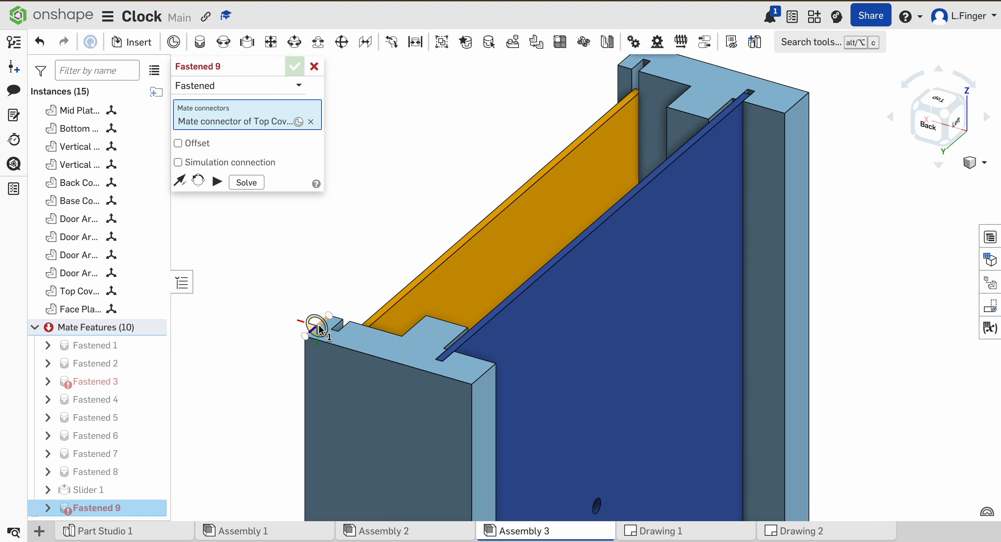
pyautogui.click(319, 330)
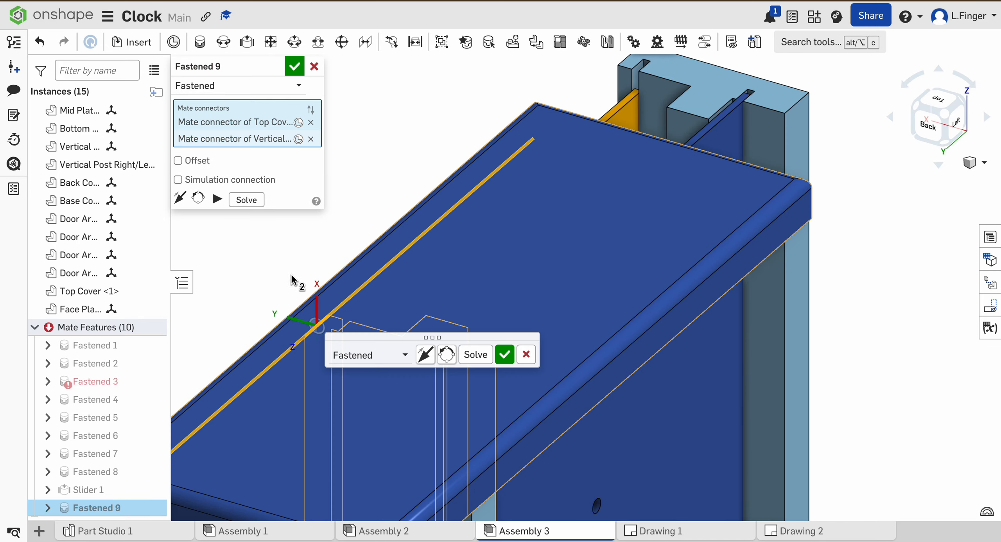
# Try Z offsets of -3 in, -4 in and -5 in on the Top Cover's Fastened mate to centre it over the posts.
pyautogui.scroll(-5, 264, 282)
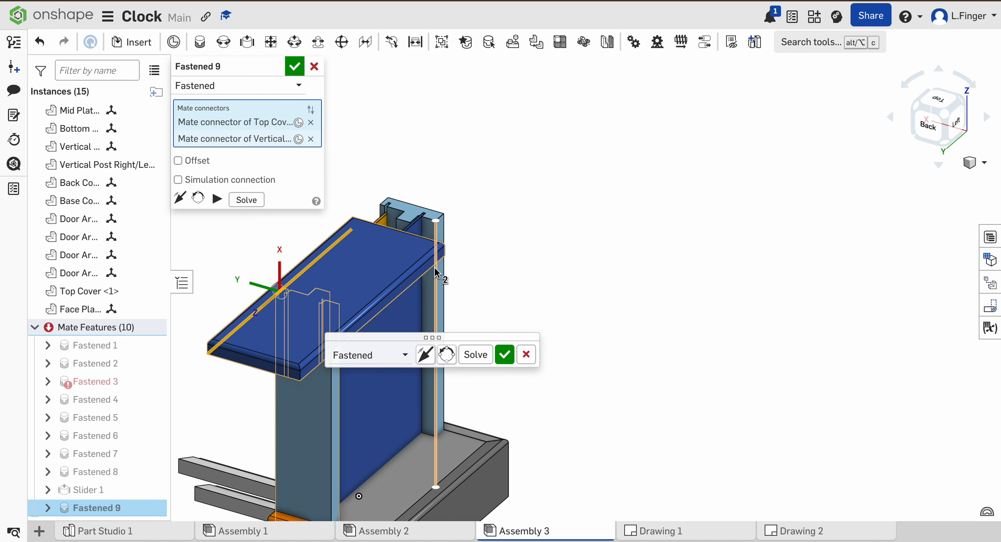
pyautogui.click(956, 124)
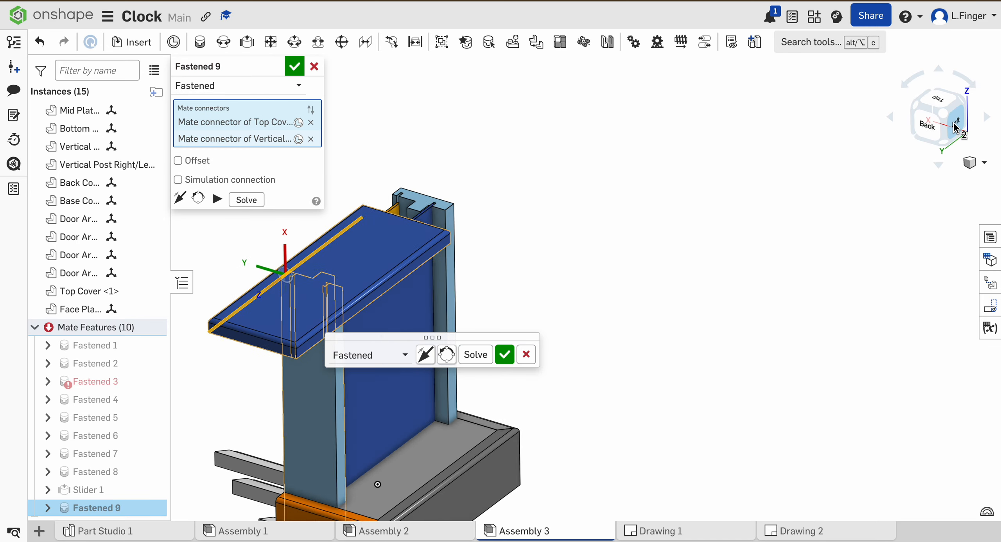
pyautogui.click(959, 98)
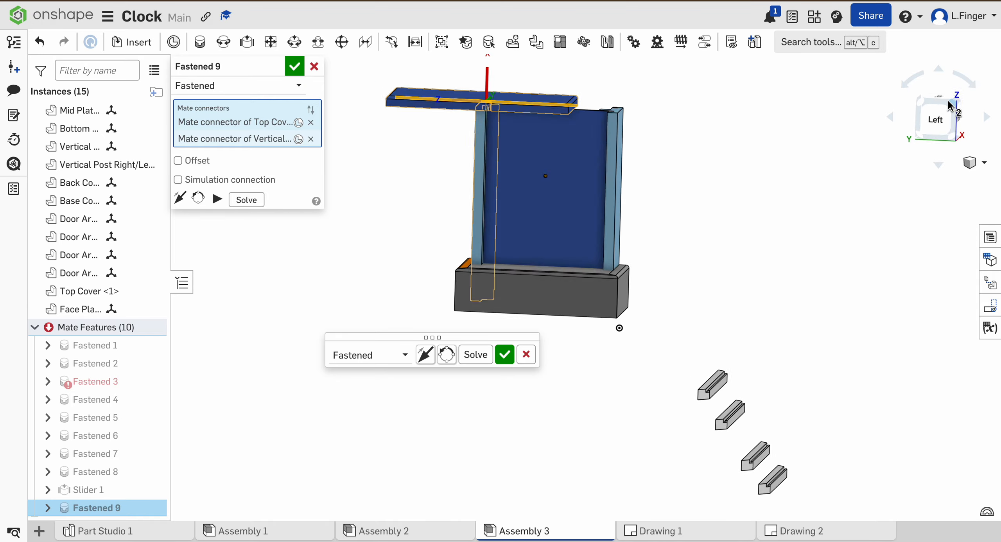
pyautogui.scroll(3, 535, 161)
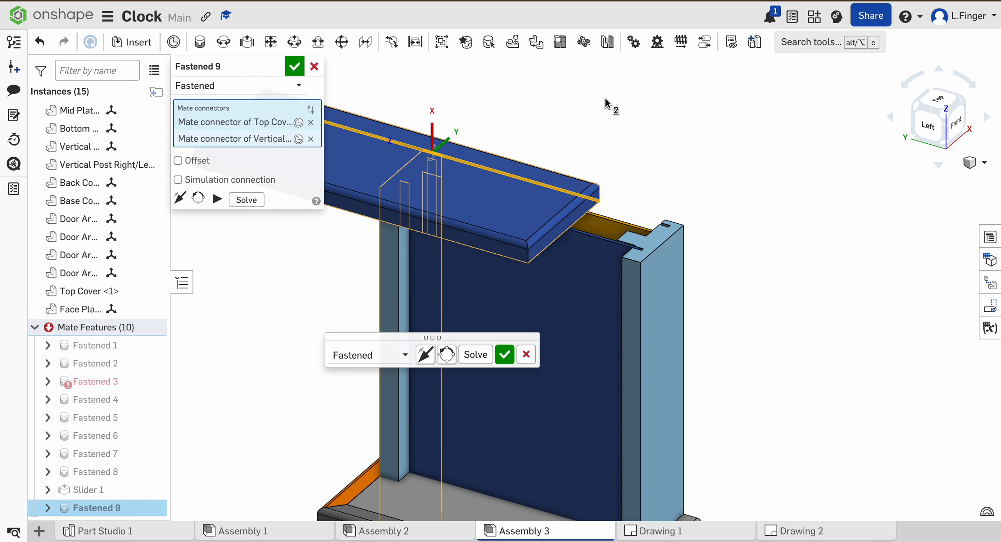
pyautogui.scroll(-3, 605, 97)
pyautogui.scroll(3, 605, 96)
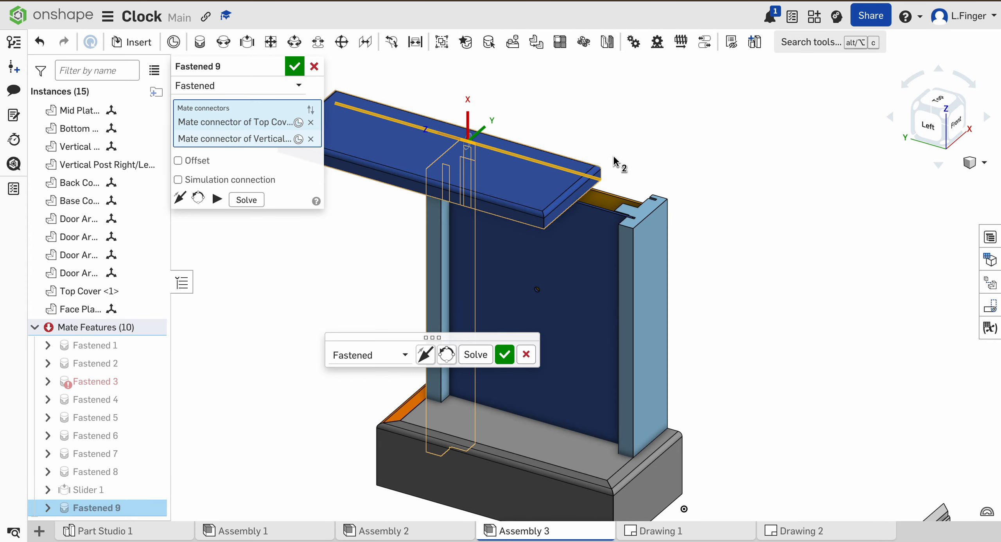
pyautogui.moveTo(759, 188); pyautogui.dragTo(776, 175, button='right')
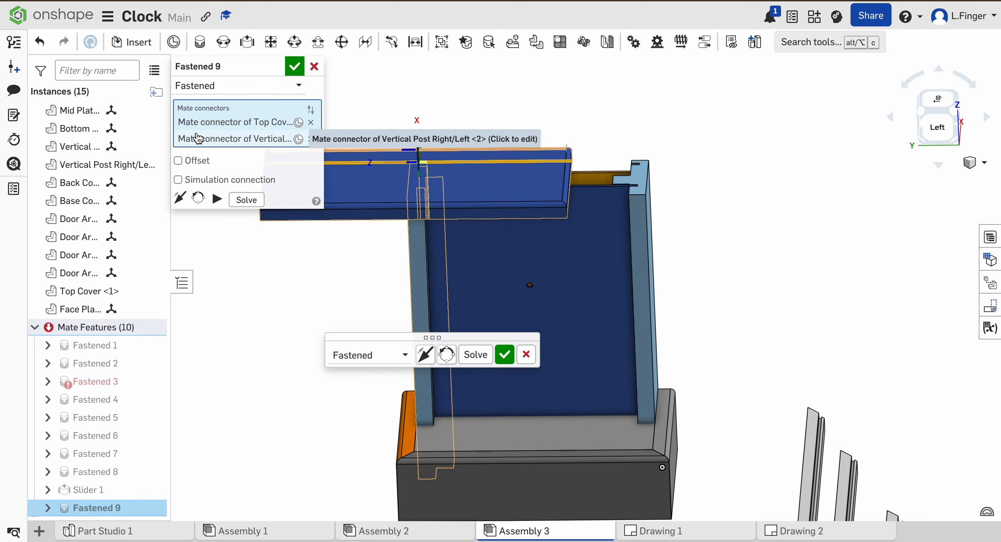
pyautogui.click(178, 161)
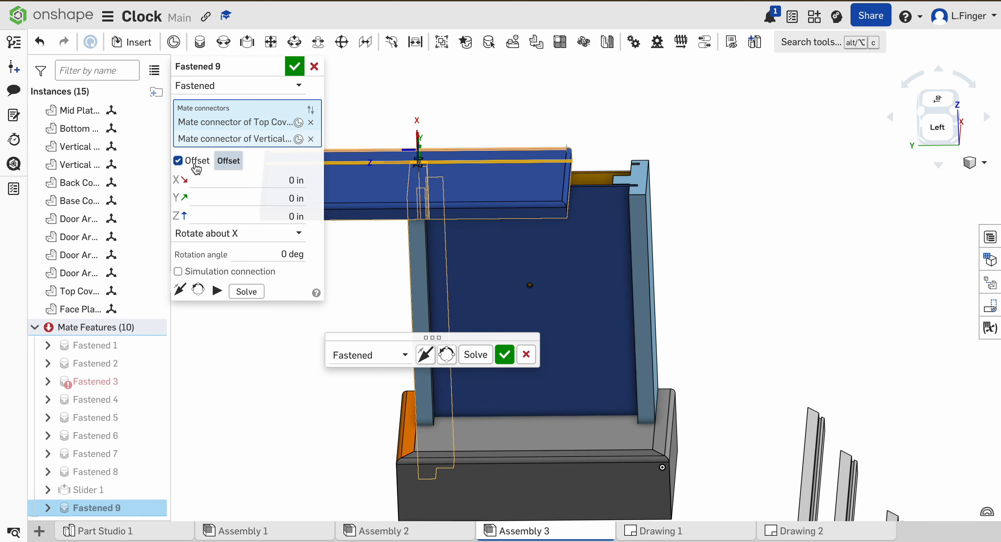
pyautogui.click(225, 214)
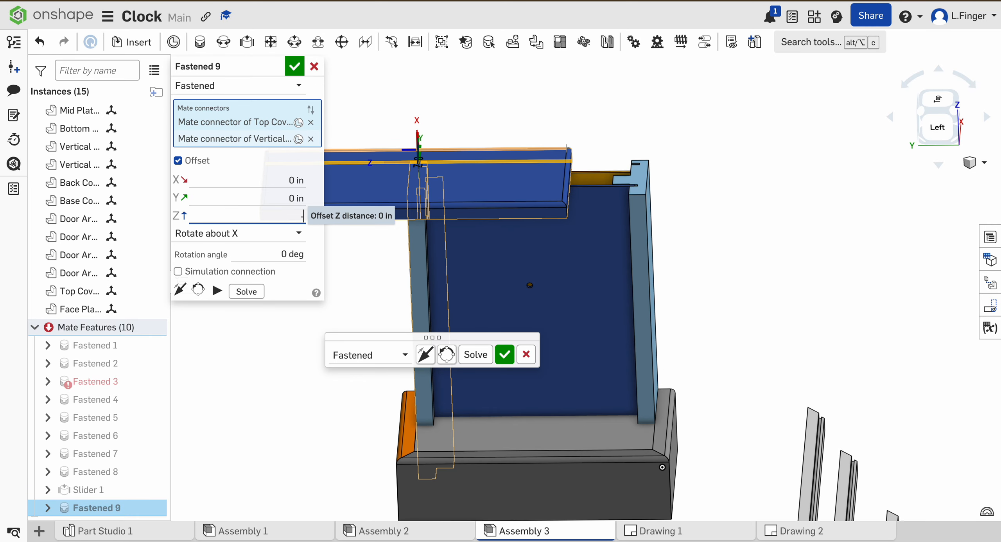
pyautogui.press('Return')
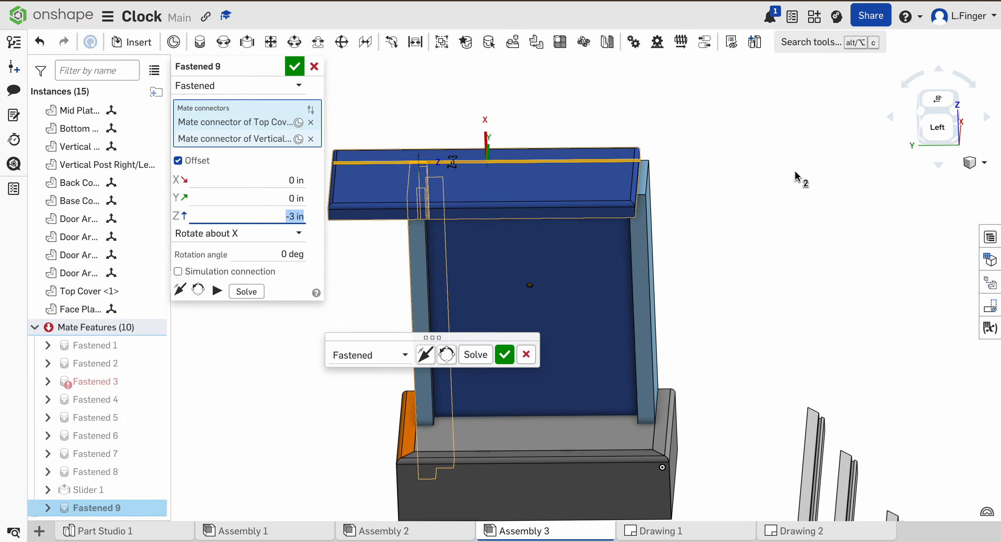
pyautogui.press('BackSpace')
pyautogui.write('-4')
pyautogui.press('Return')
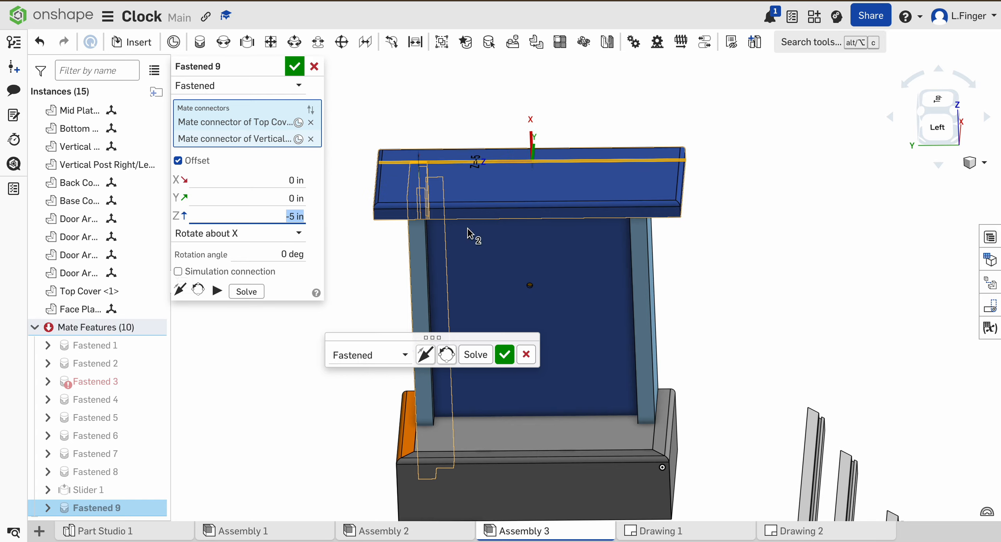
# Check the Top Cover's overhang at both posts in a straight Left view and discard its Fastened mate.
pyautogui.click(941, 130)
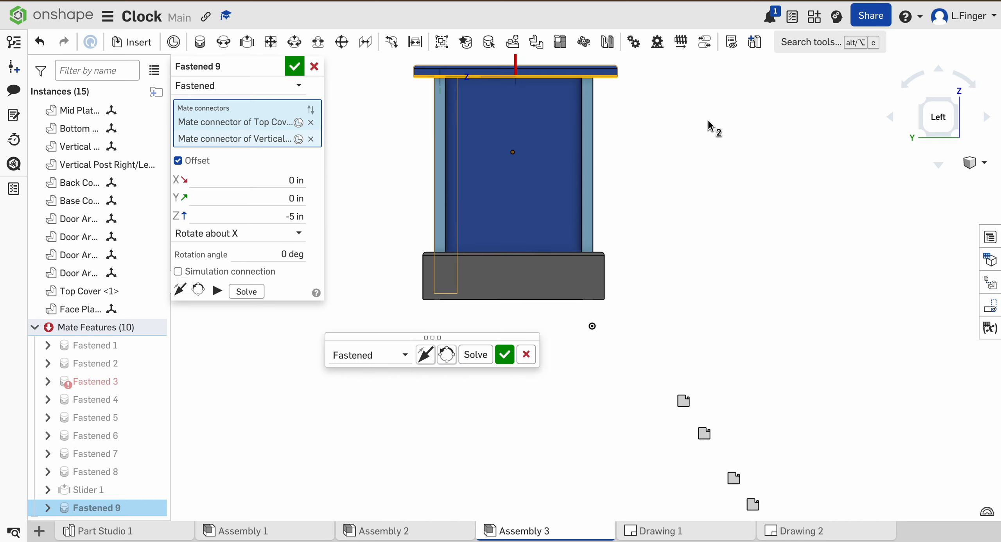
pyautogui.scroll(5, 545, 91)
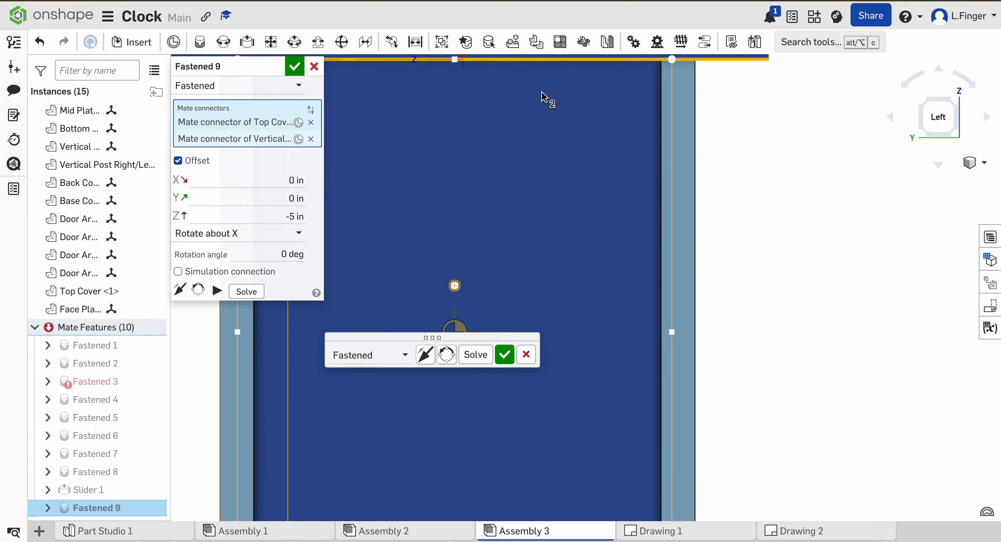
pyautogui.scroll(-5, 545, 97)
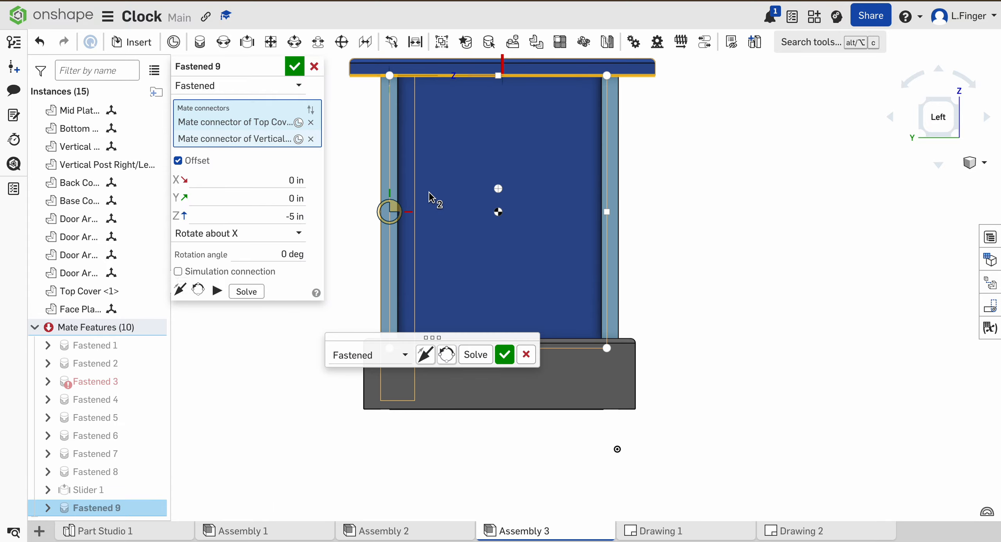
pyautogui.press('Escape')
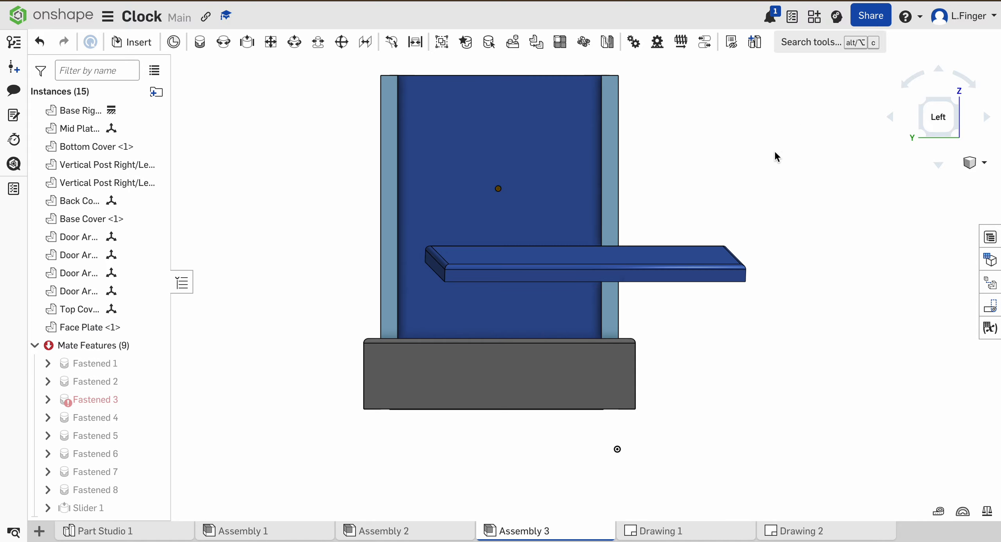
# Add a Fastened mate from the middle of the Top Cover's long underside edge to the rear outer top corner of the post above the orange base piece.
pyautogui.click(957, 99)
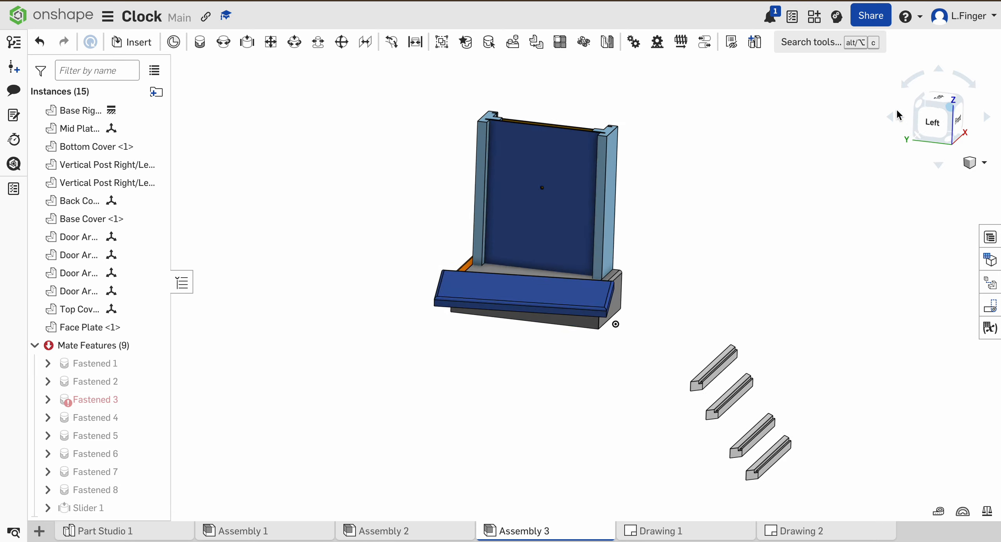
pyautogui.click(200, 44)
pyautogui.scroll(5, 457, 262)
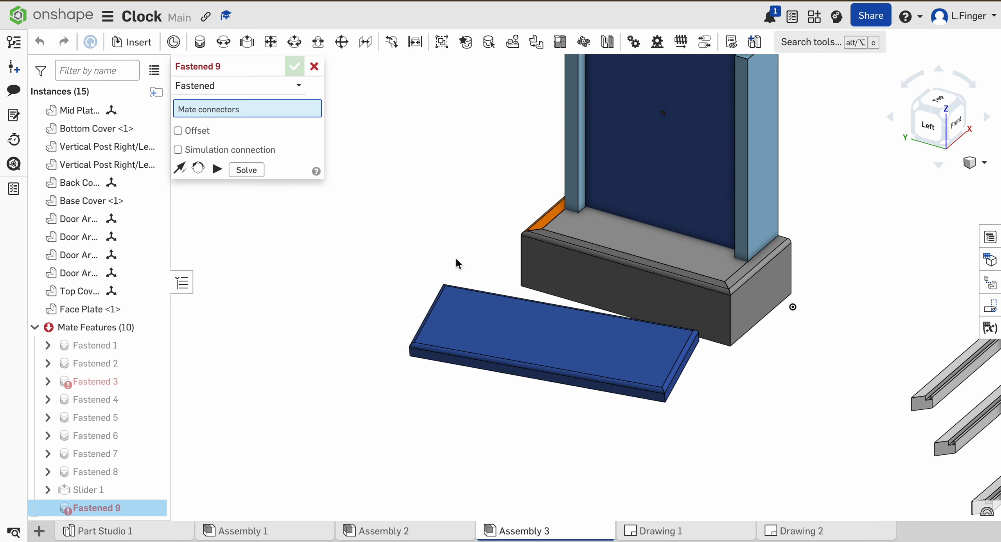
pyautogui.moveTo(470, 263); pyautogui.dragTo(556, 304, button='right')
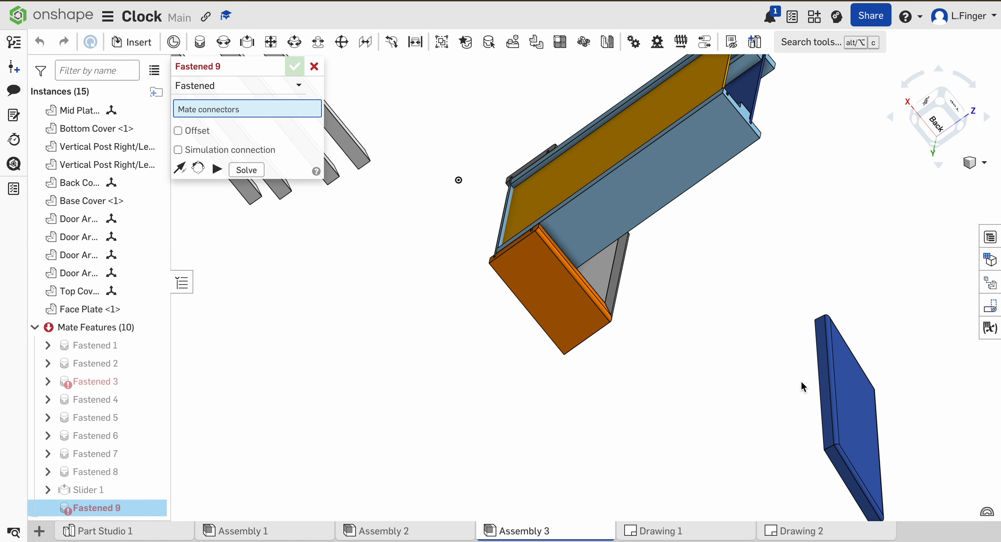
pyautogui.click(817, 385)
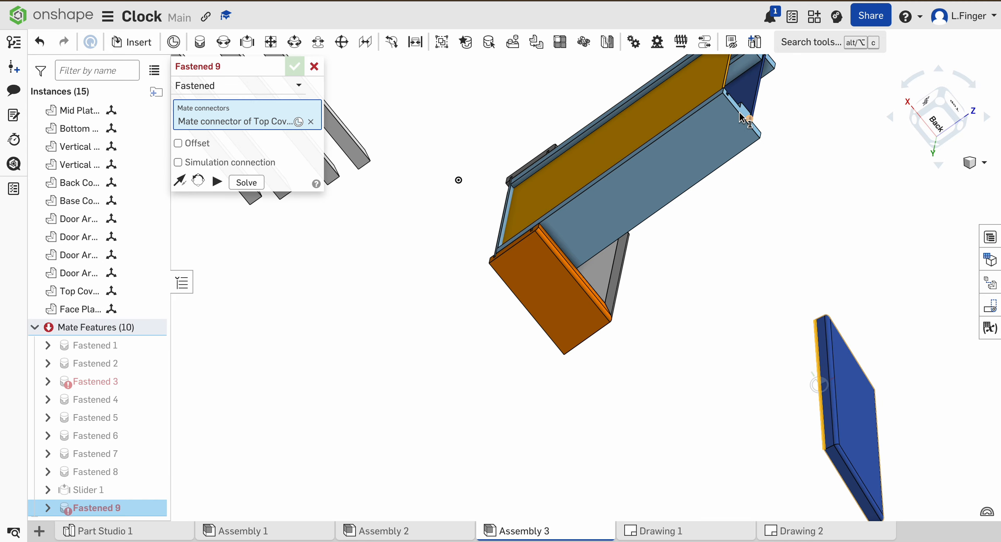
pyautogui.scroll(3, 743, 113)
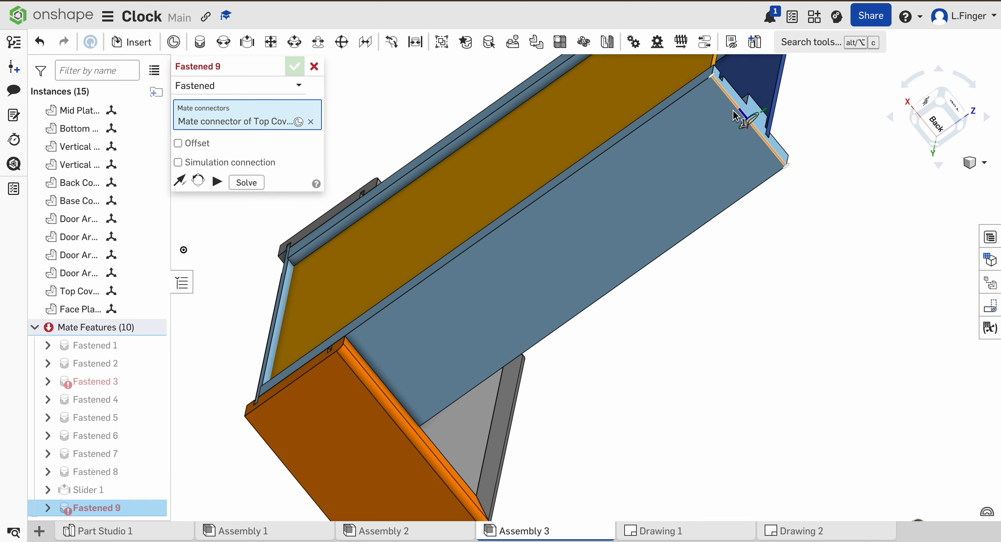
pyautogui.click(714, 76)
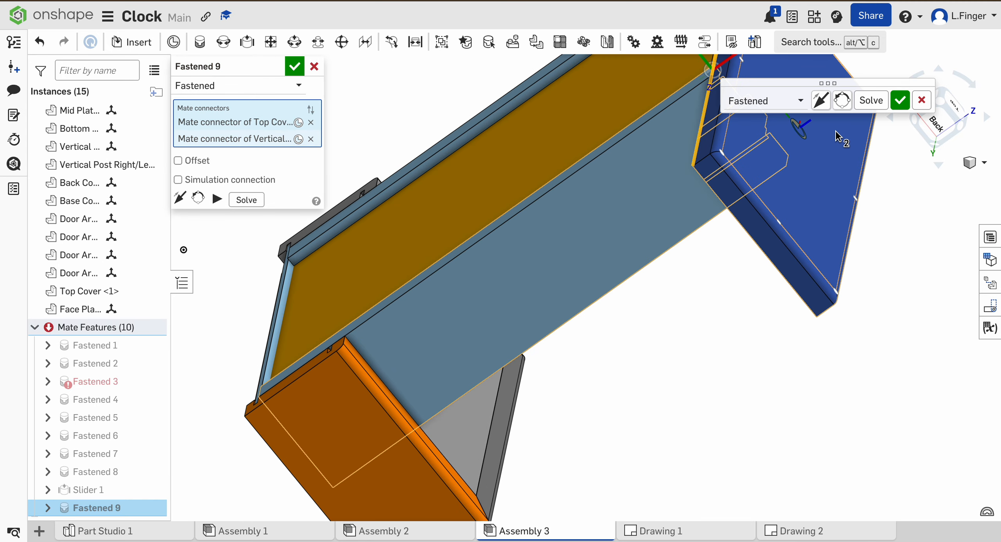
# Give the Top Cover's Fastened mate a Z offset of -4.5 in, check it in a straight Left view and accept the mate.
pyautogui.click(959, 123)
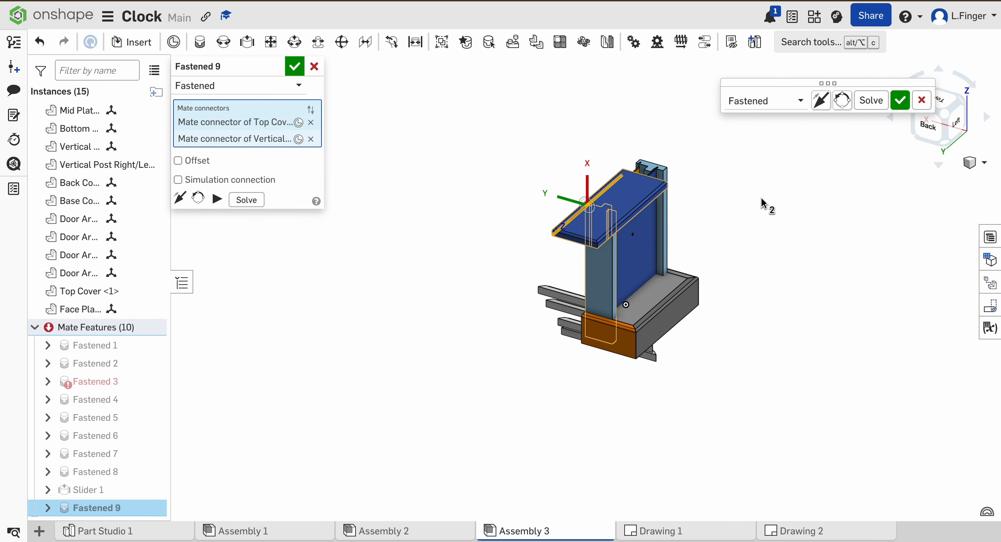
pyautogui.scroll(5, 765, 208)
pyautogui.moveTo(725, 214); pyautogui.dragTo(650, 208, button='right')
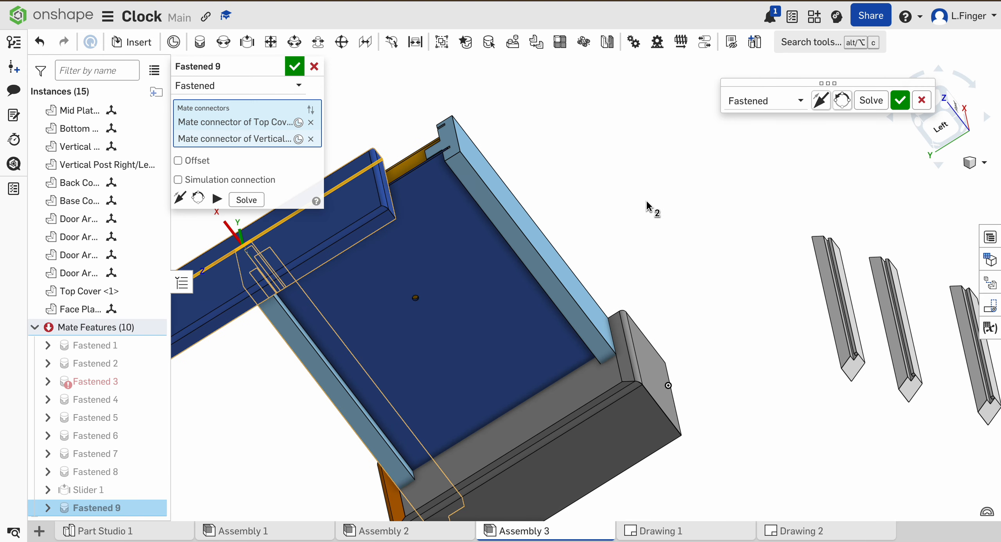
pyautogui.click(196, 161)
pyautogui.click(229, 219)
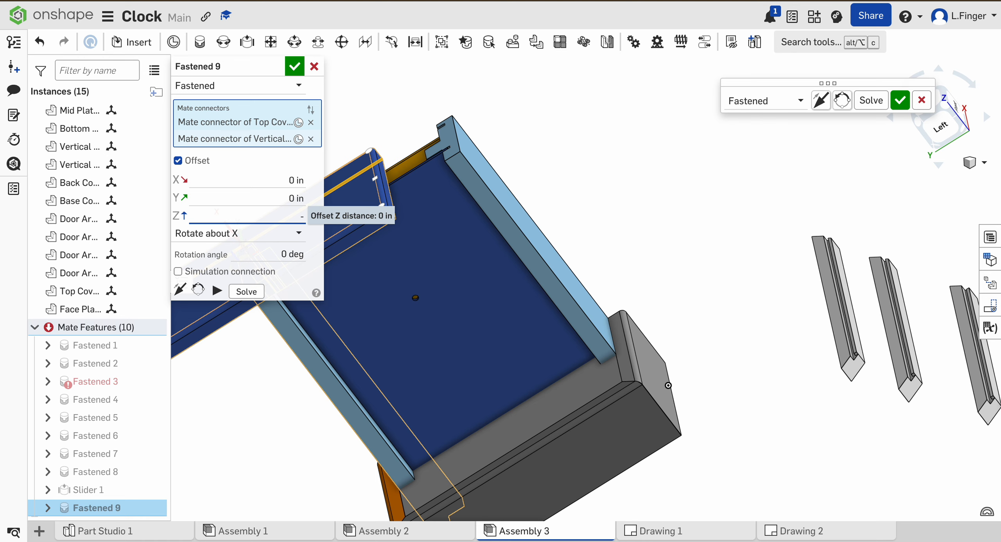
pyautogui.write('-4.5')
pyautogui.press('Return')
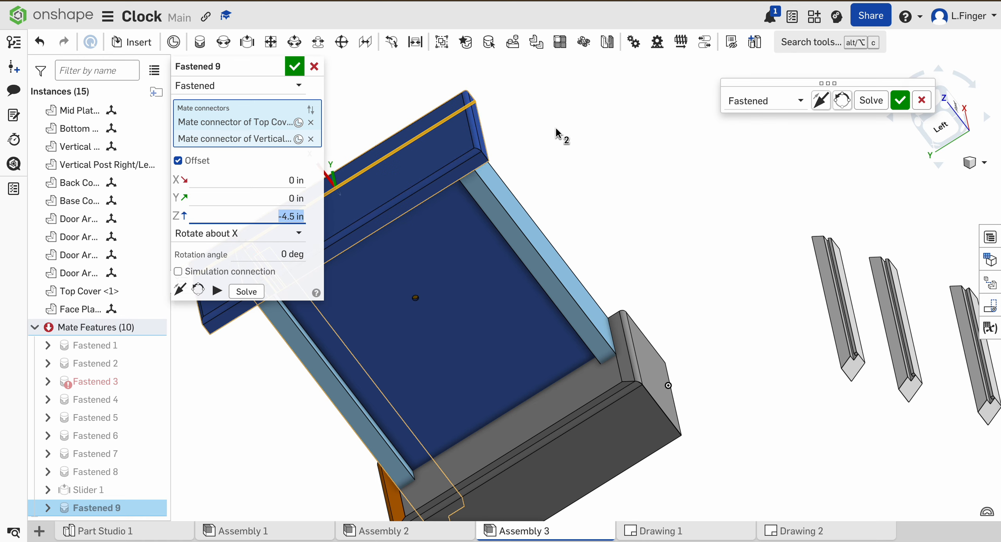
pyautogui.click(936, 121)
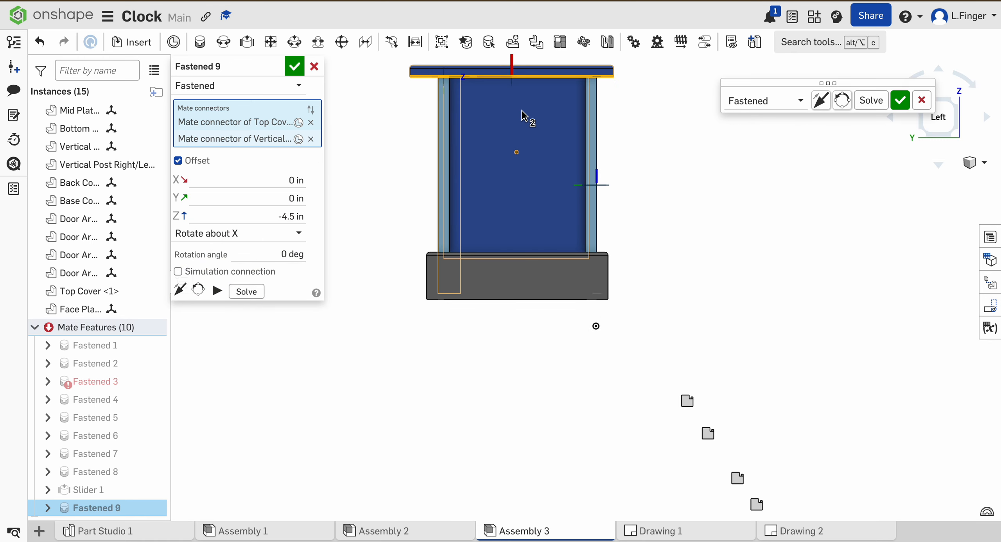
pyautogui.scroll(-3, 522, 116)
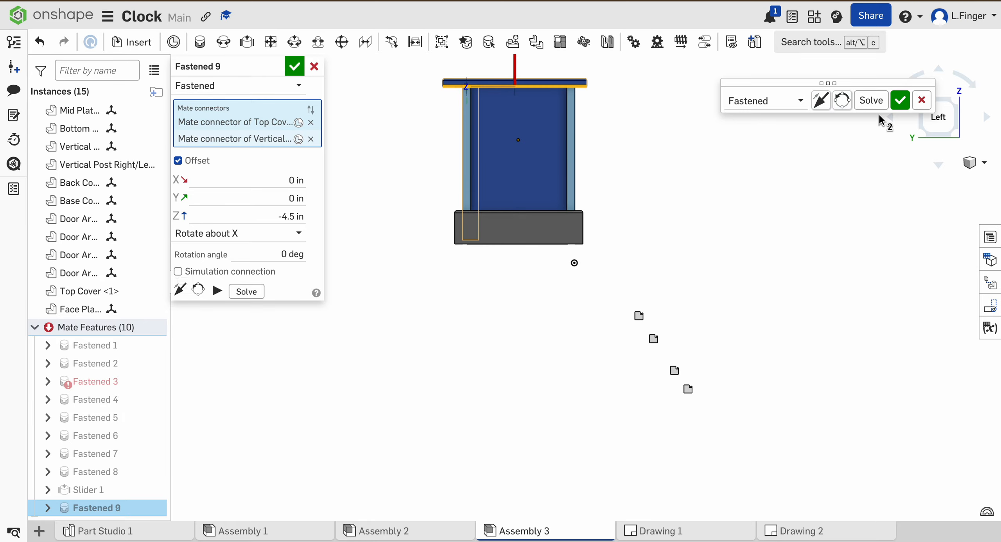
pyautogui.click(899, 103)
pyautogui.scroll(2, 643, 90)
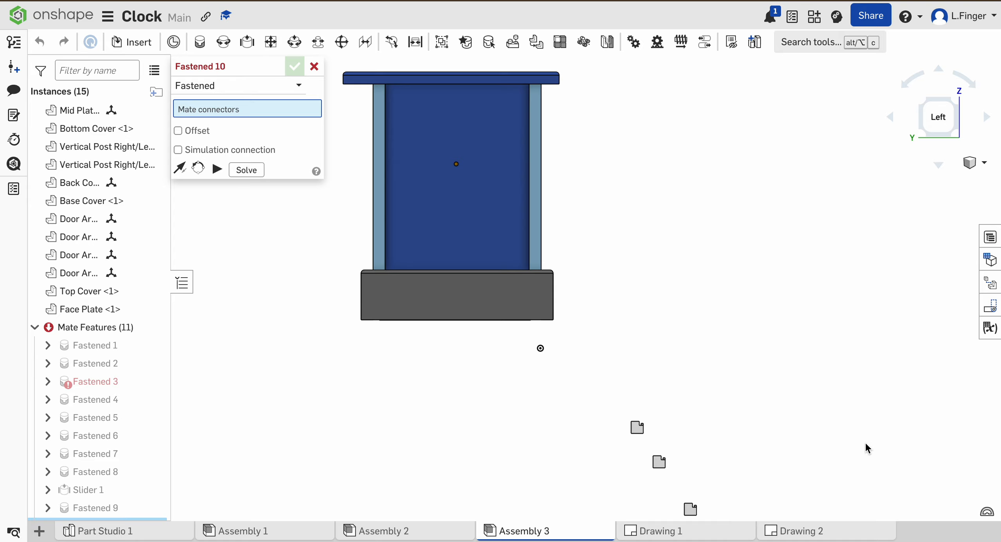
pyautogui.click(314, 67)
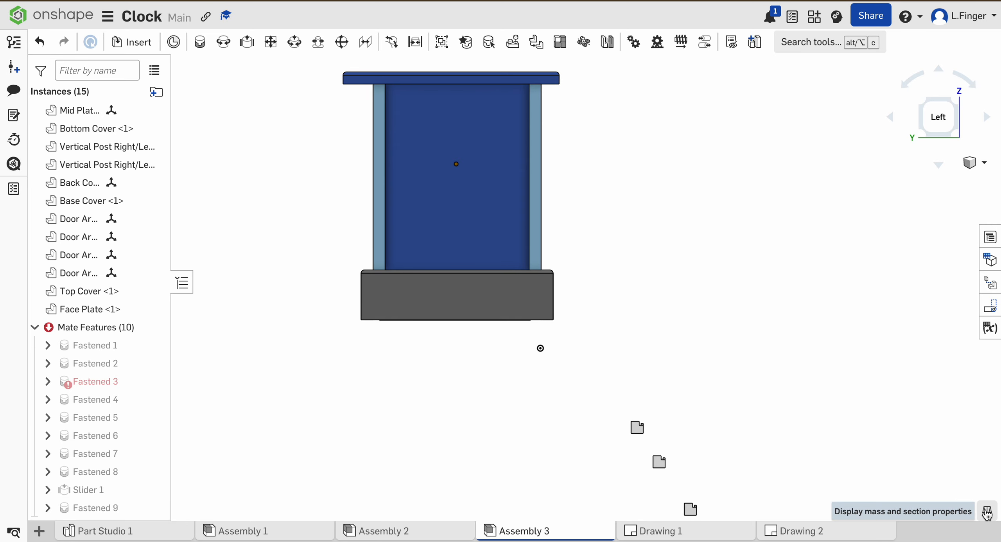
# Measure in inches the distance from the outer edge of the post opposite the orange base piece to the Top Cover's nearest end edge.
pyautogui.click(940, 512)
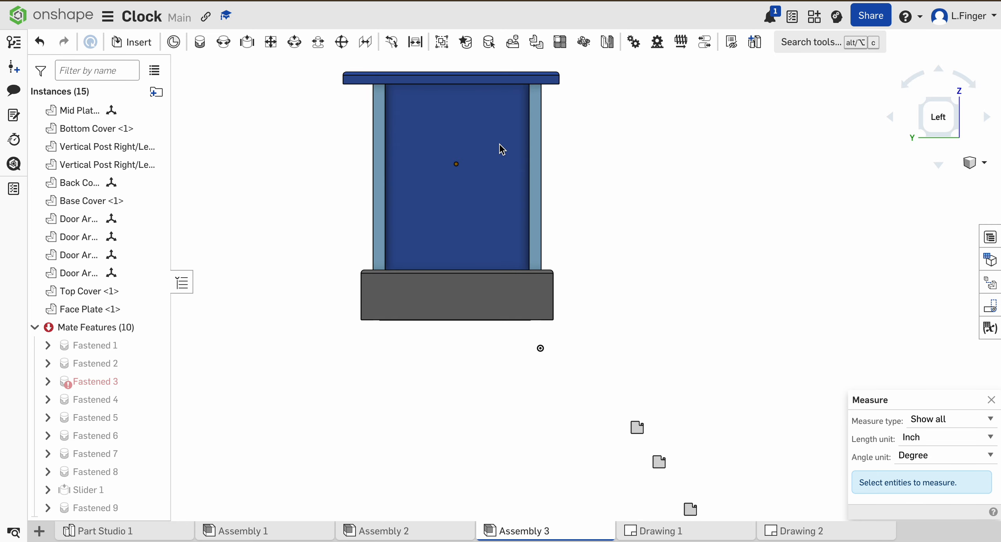
pyautogui.scroll(3, 543, 100)
pyautogui.click(543, 100)
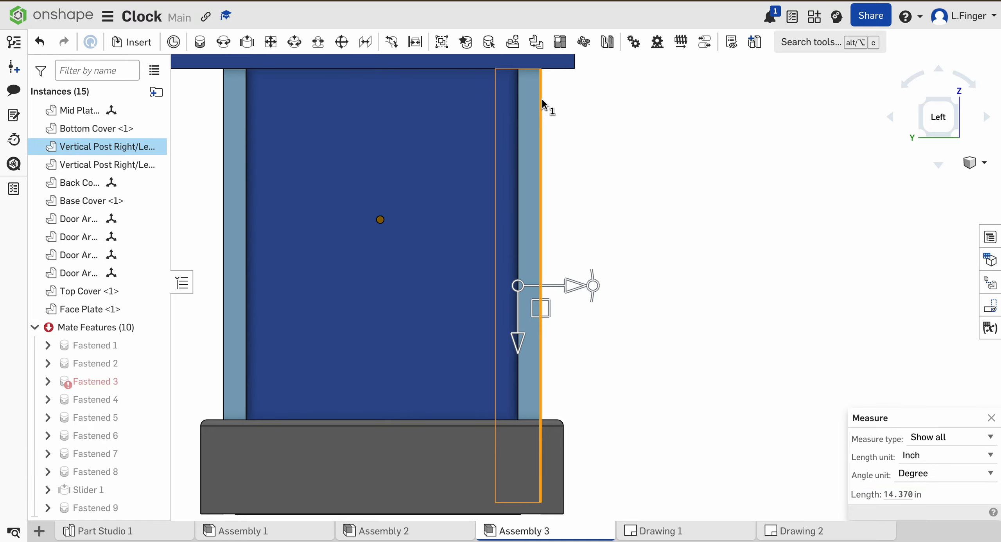
pyautogui.click(573, 60)
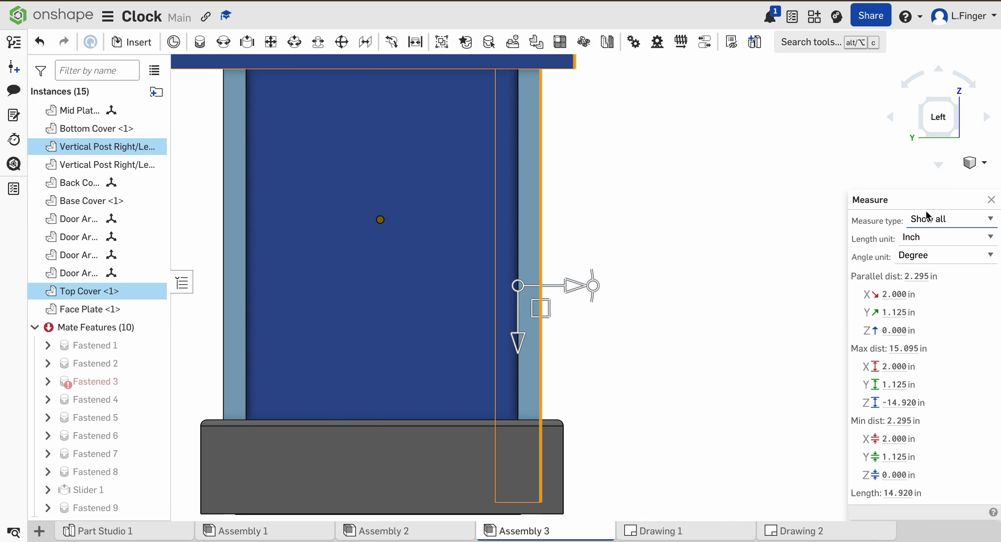
pyautogui.click(953, 97)
pyautogui.scroll(5, 589, 205)
pyautogui.moveTo(623, 170); pyautogui.dragTo(614, 123, button='right')
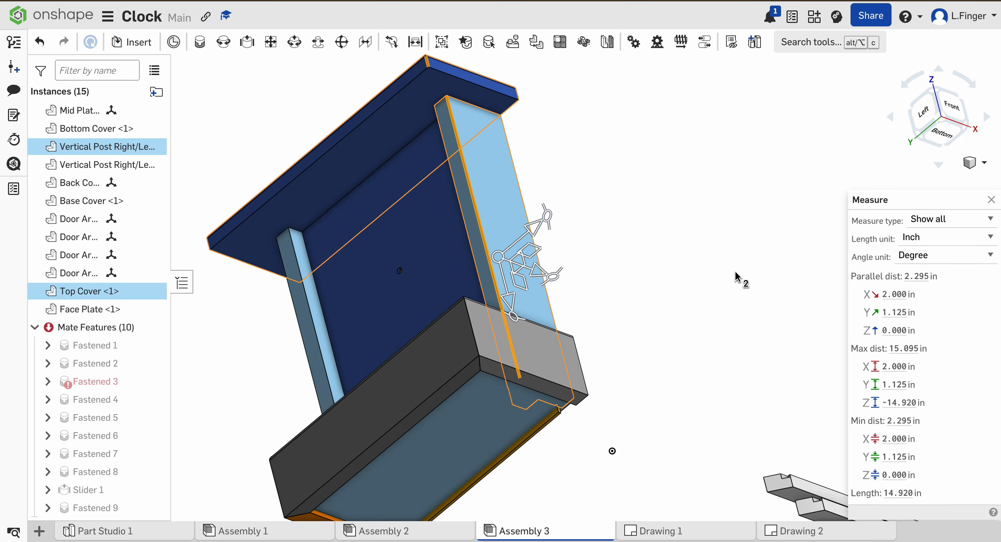
pyautogui.moveTo(706, 291); pyautogui.dragTo(751, 273, button='right')
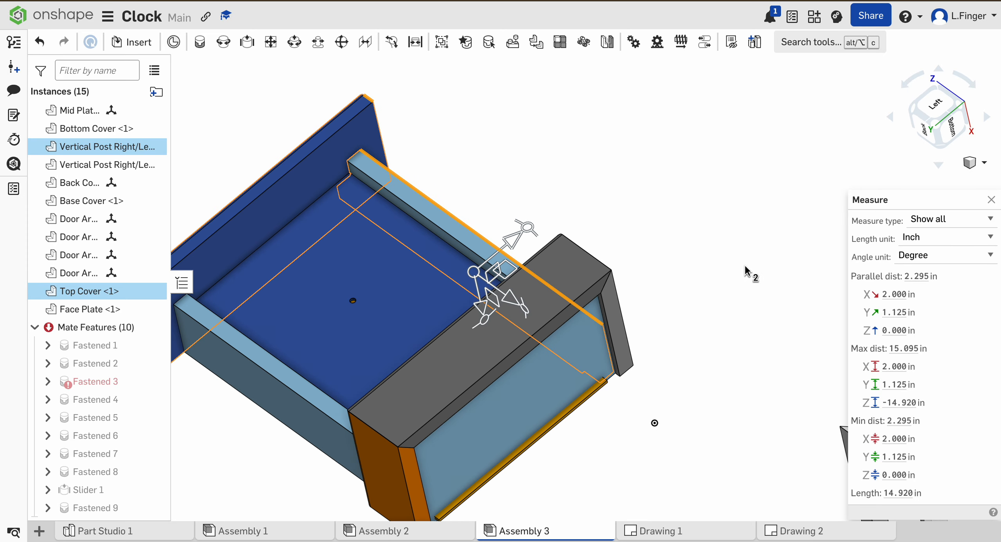
# Measure the distance from the outer face of the post above the orange base piece to the Top Cover's end face.
pyautogui.click(913, 115)
pyautogui.click(497, 264)
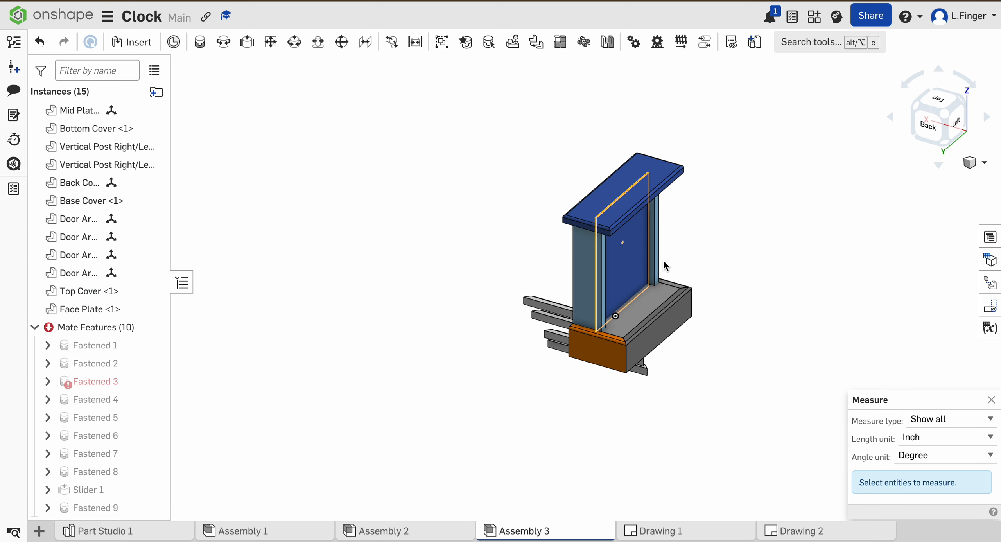
pyautogui.click(586, 272)
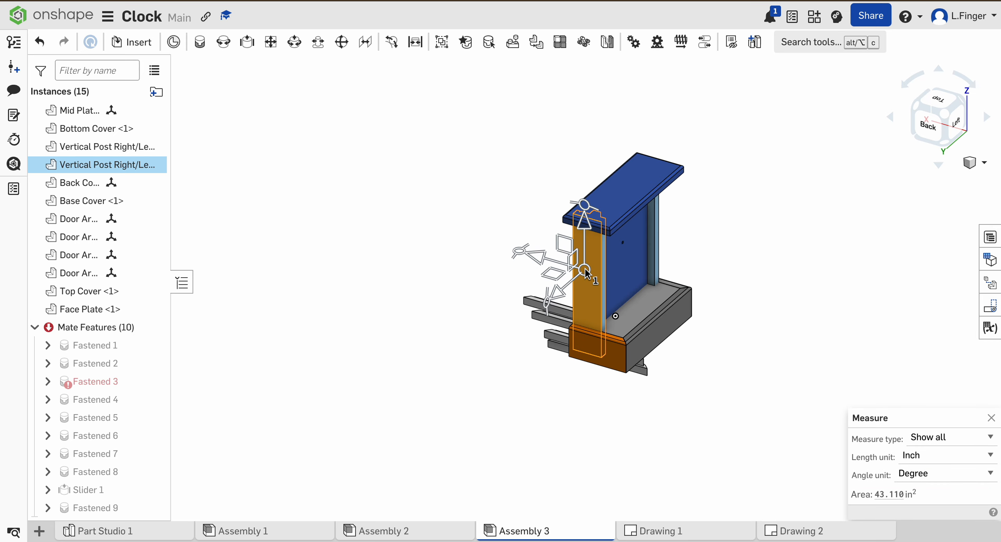
pyautogui.scroll(5, 586, 274)
pyautogui.click(603, 172)
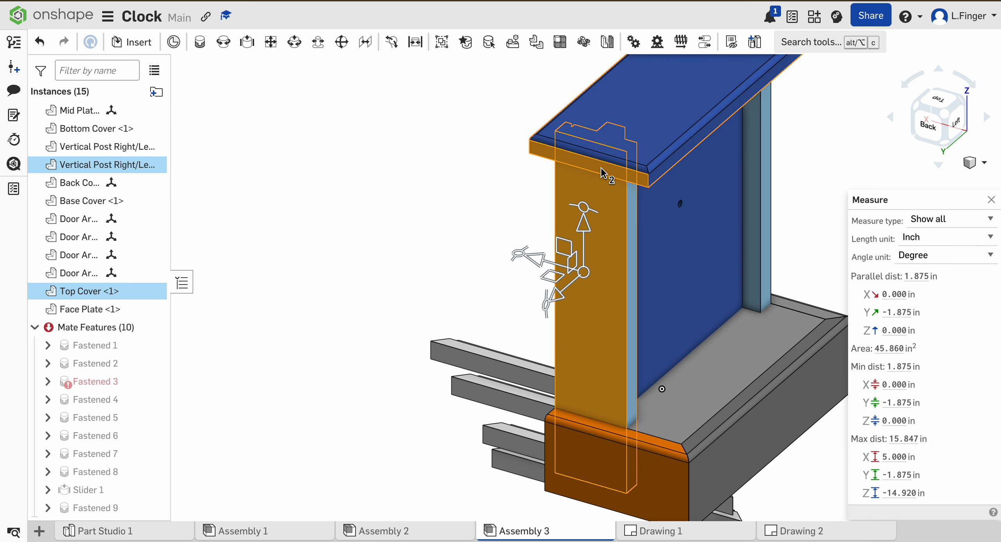
pyautogui.moveTo(899, 403)
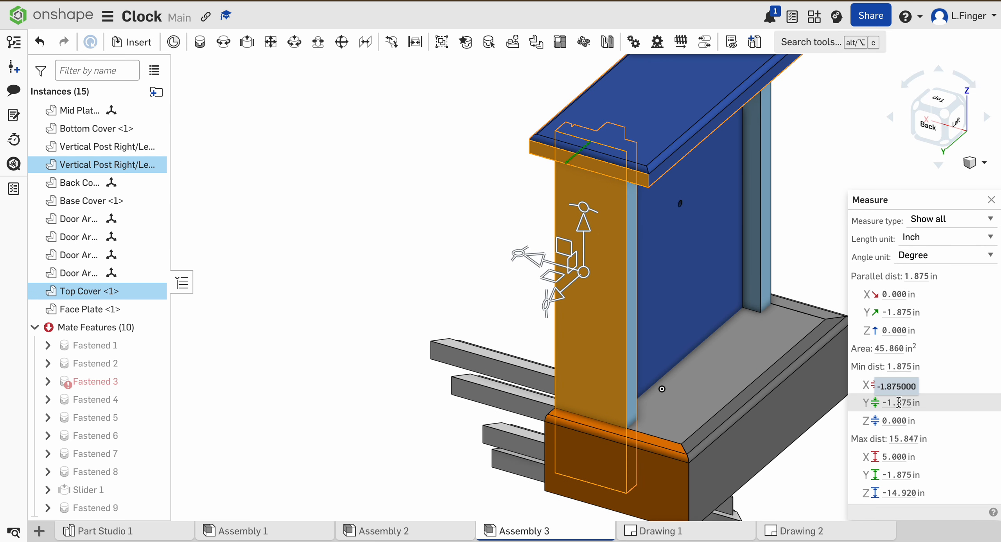
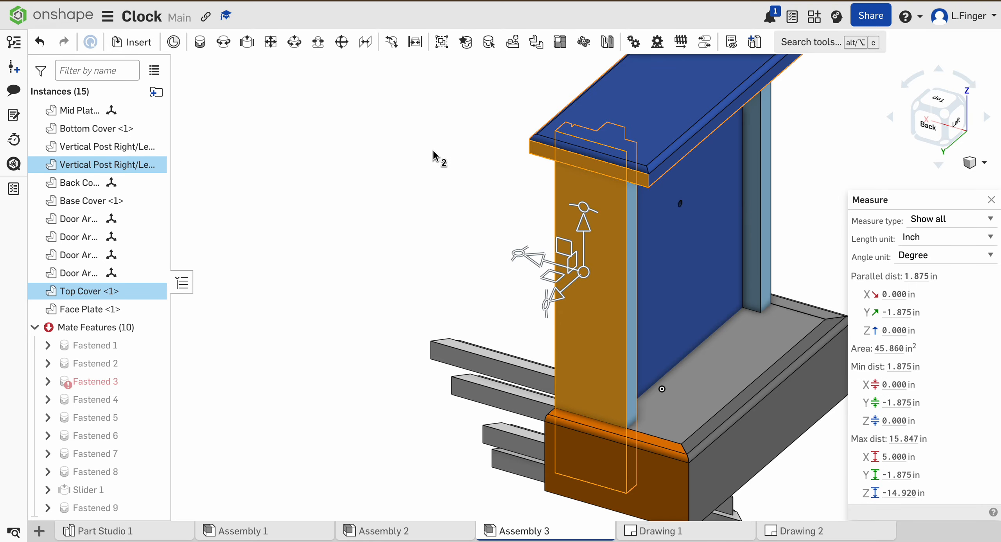
pyautogui.click(384, 168)
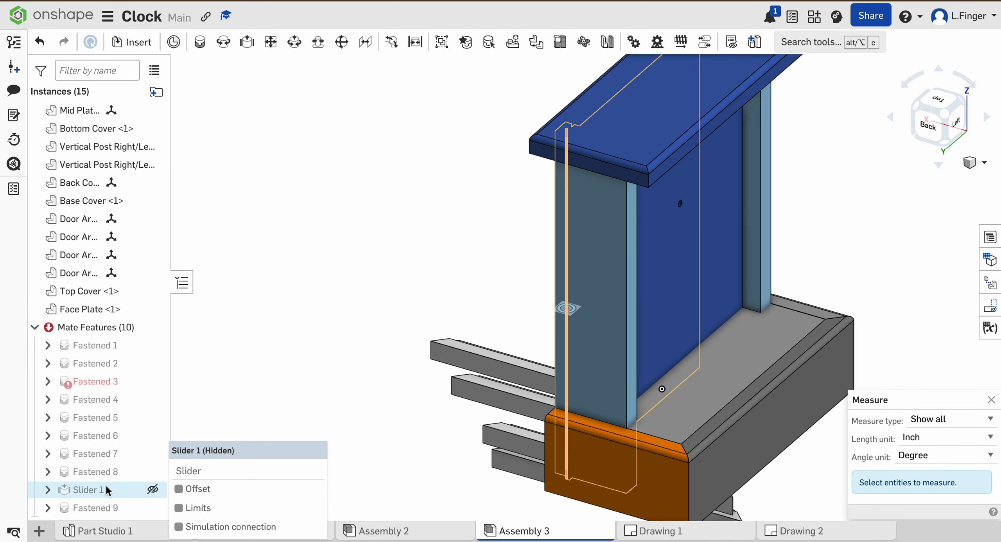
# Edit the Top Cover's Fastened 9 mate and set its Z offset to -4.8125 in to centre the cover over the posts.
pyautogui.doubleClick(98, 508)
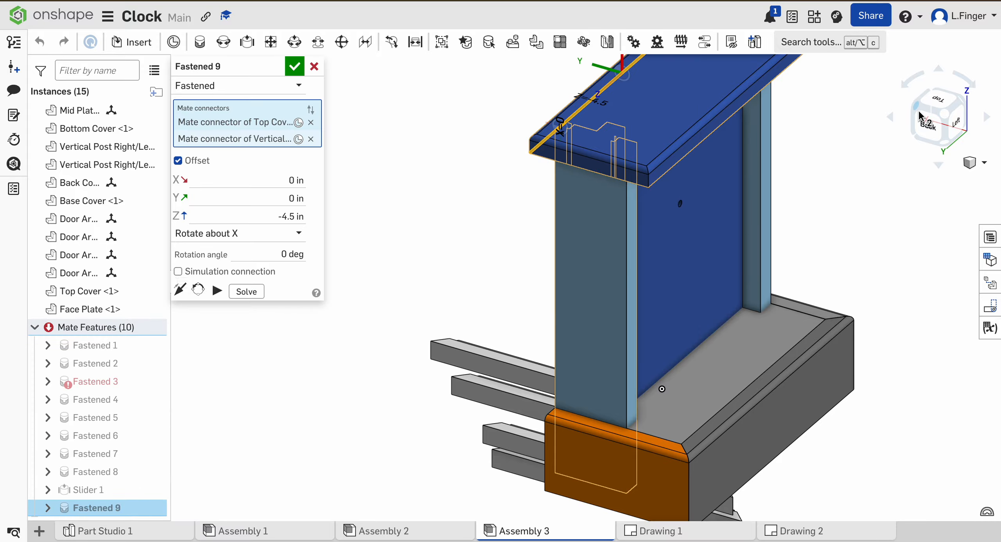
pyautogui.click(955, 124)
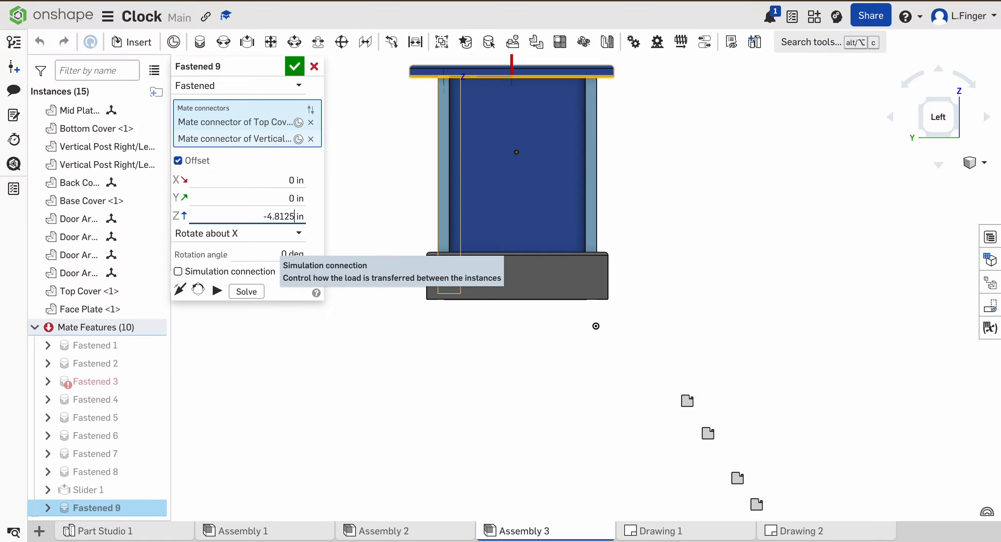
pyautogui.scroll(5, 494, 100)
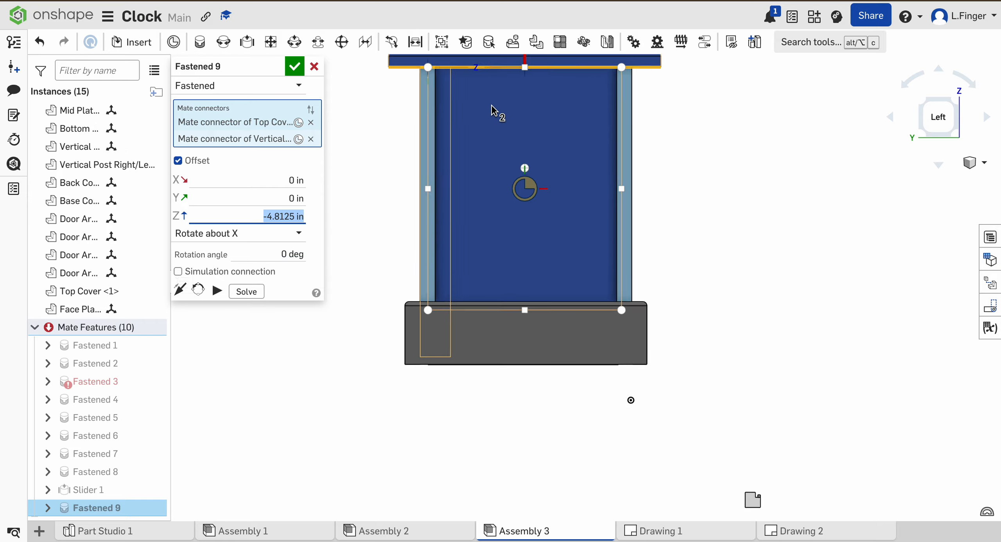
pyautogui.scroll(-5, 525, 106)
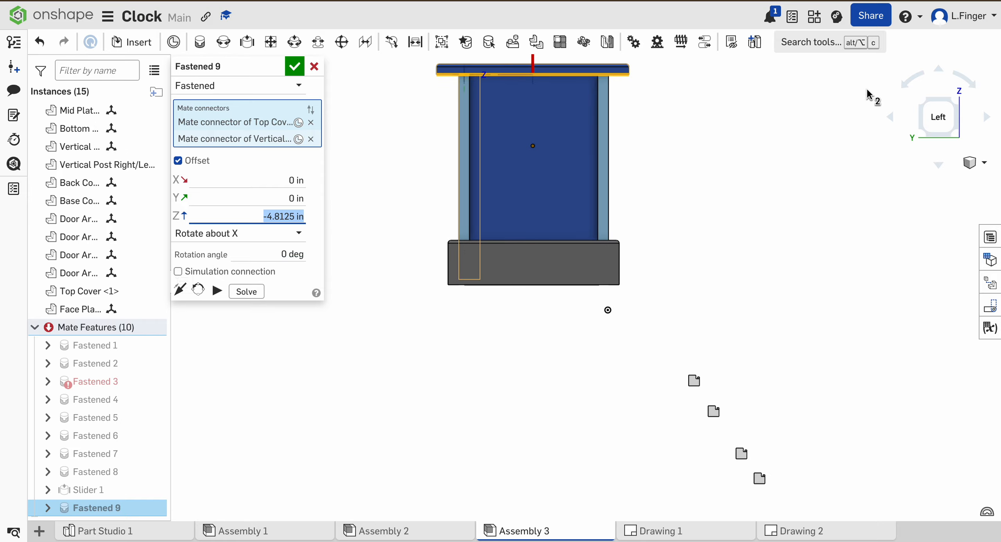
# Set the Top Cover mate's Y offset to 0.5 in so the cover overhangs the rear of the posts, and accept the mate.
pyautogui.click(926, 111)
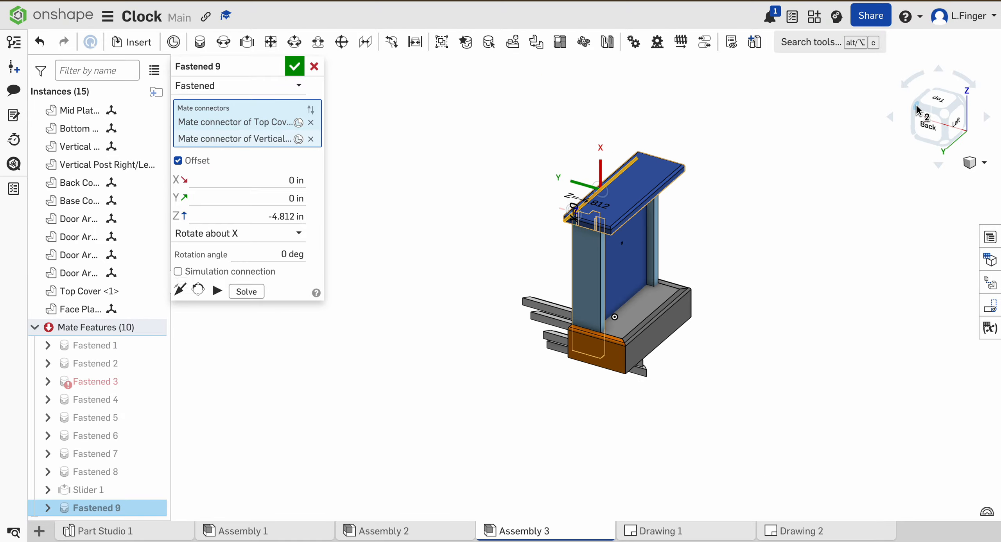
pyautogui.scroll(5, 789, 206)
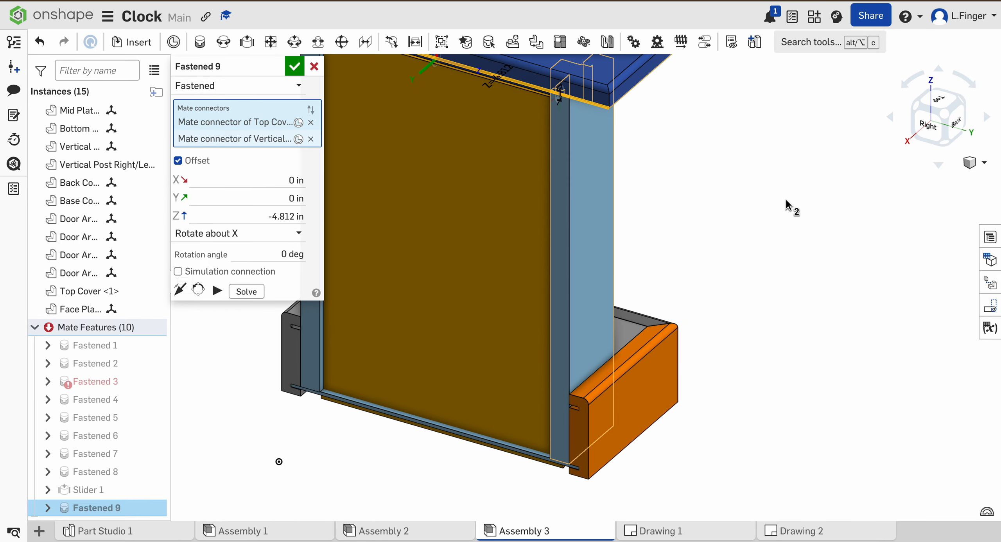
pyautogui.press('f')
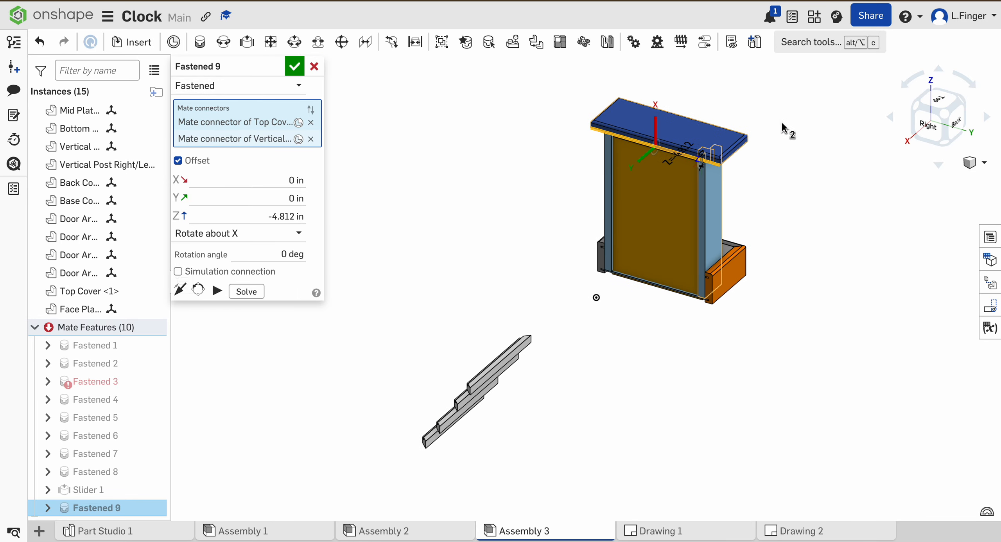
pyautogui.click(959, 126)
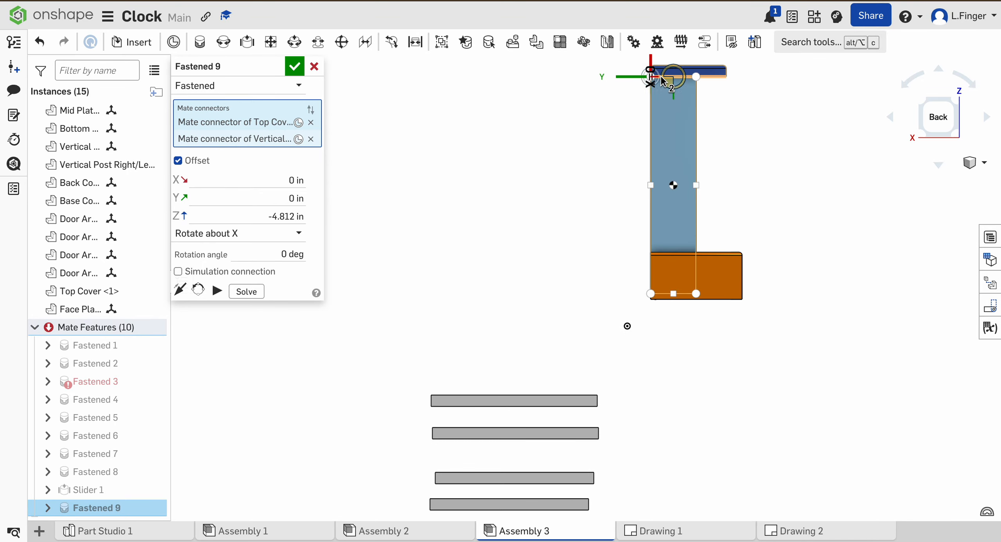
pyautogui.click(277, 200)
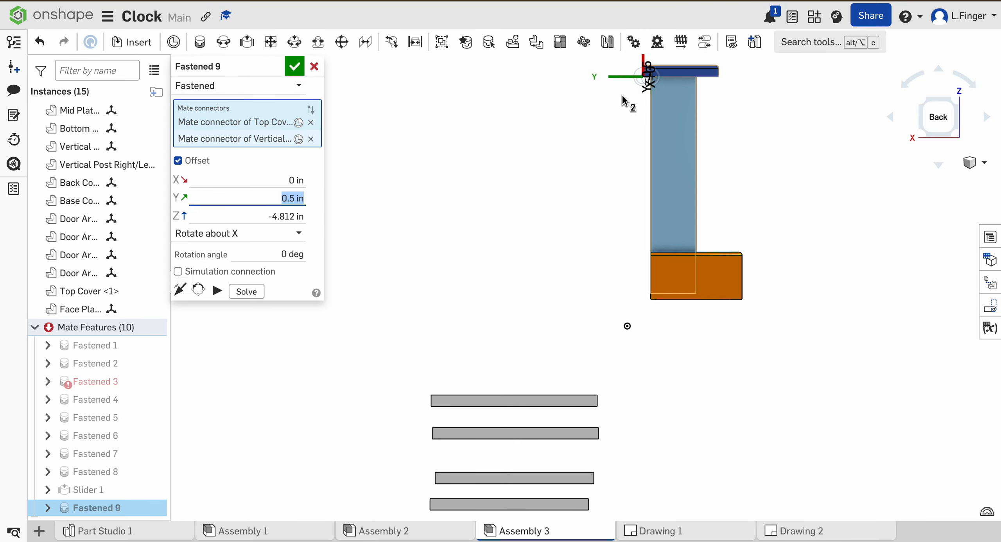
pyautogui.click(294, 67)
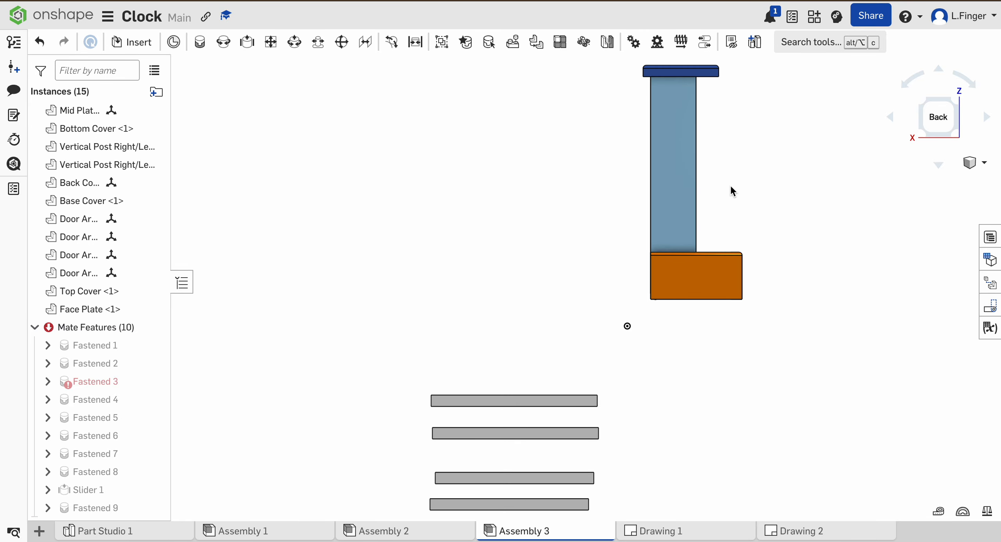
# Examine the assembly from the back and front to check how the Top Cover sits over the posts.
pyautogui.click(954, 97)
pyautogui.scroll(3, 765, 151)
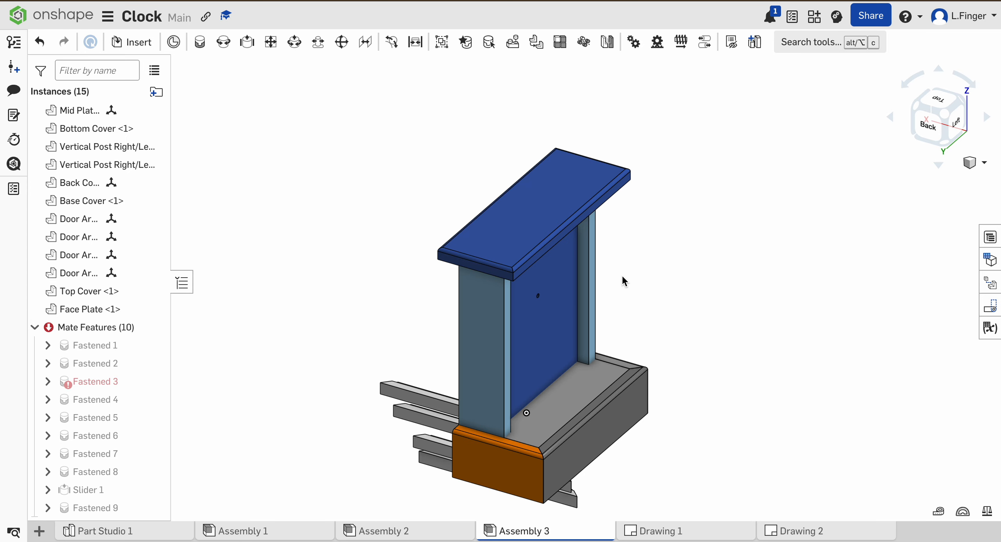
pyautogui.rightClick(623, 278)
pyautogui.click(623, 266)
pyautogui.moveTo(623, 265)
pyautogui.mouseDown(button='right')
pyautogui.moveTo(628, 248)
pyautogui.moveTo(616, 249)
pyautogui.mouseUp(button='right')
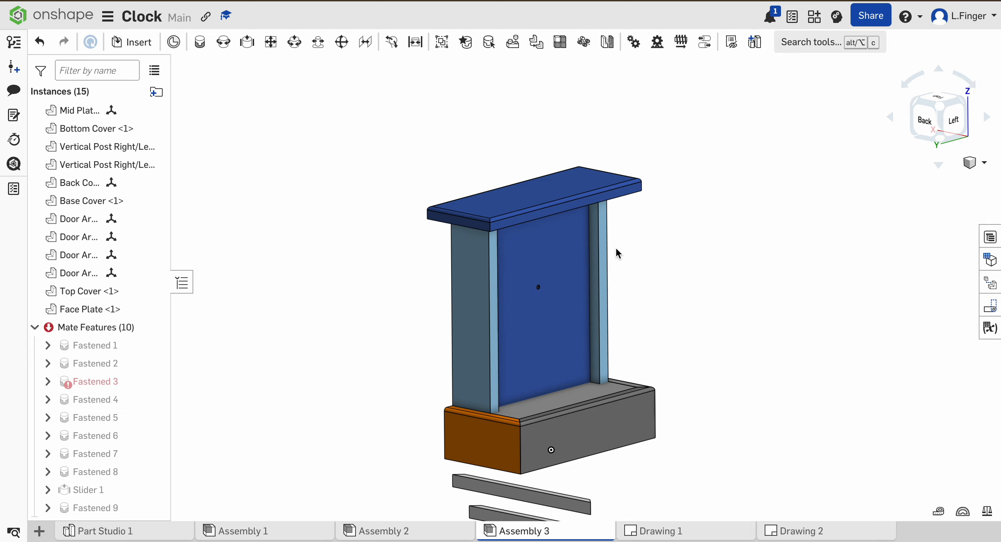
pyautogui.click(940, 111)
pyautogui.click(917, 113)
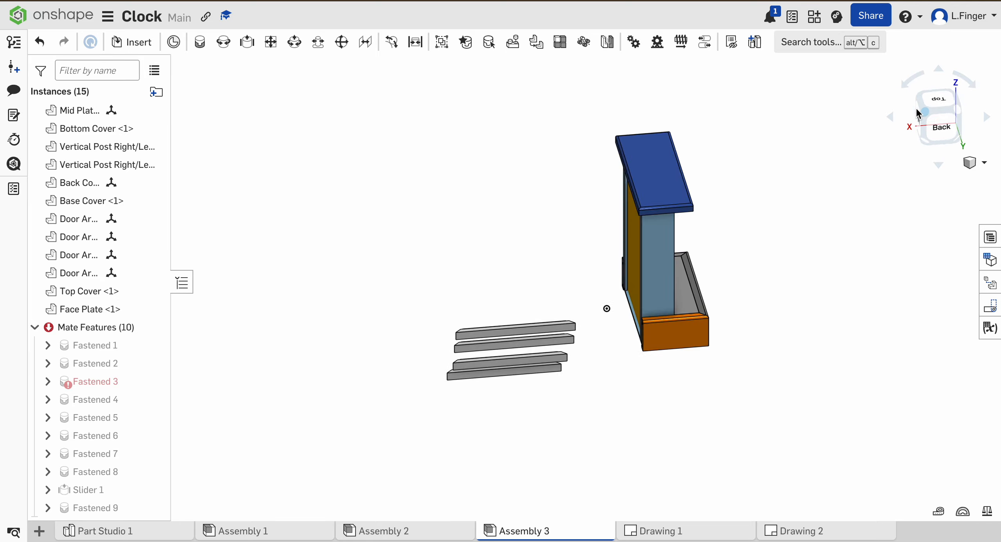
pyautogui.click(918, 107)
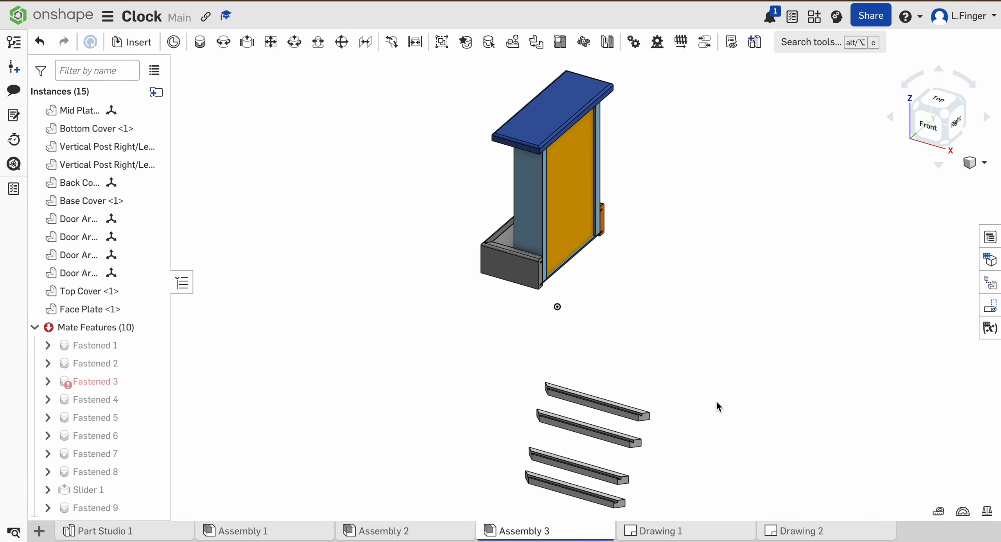
pyautogui.scroll(3, 716, 399)
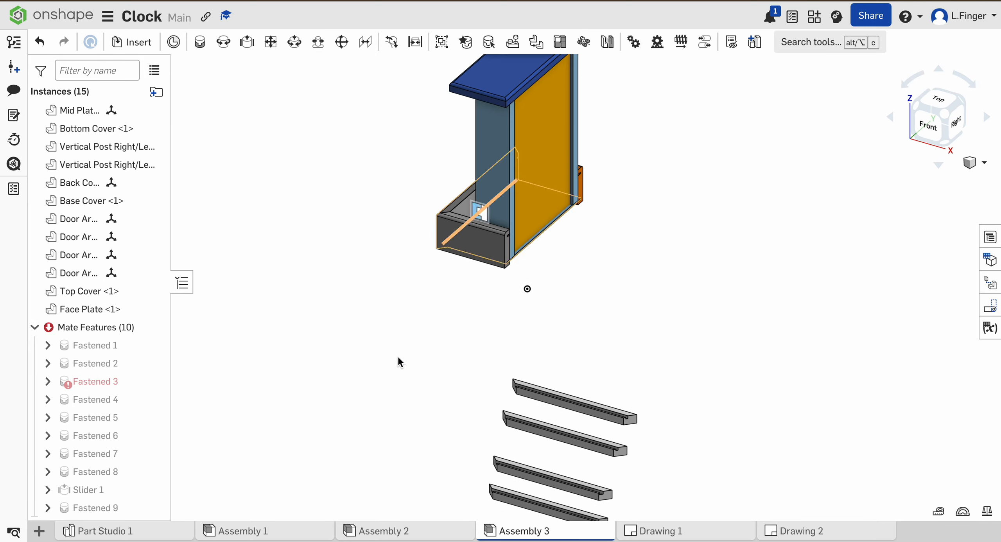
pyautogui.scroll(-3, 398, 355)
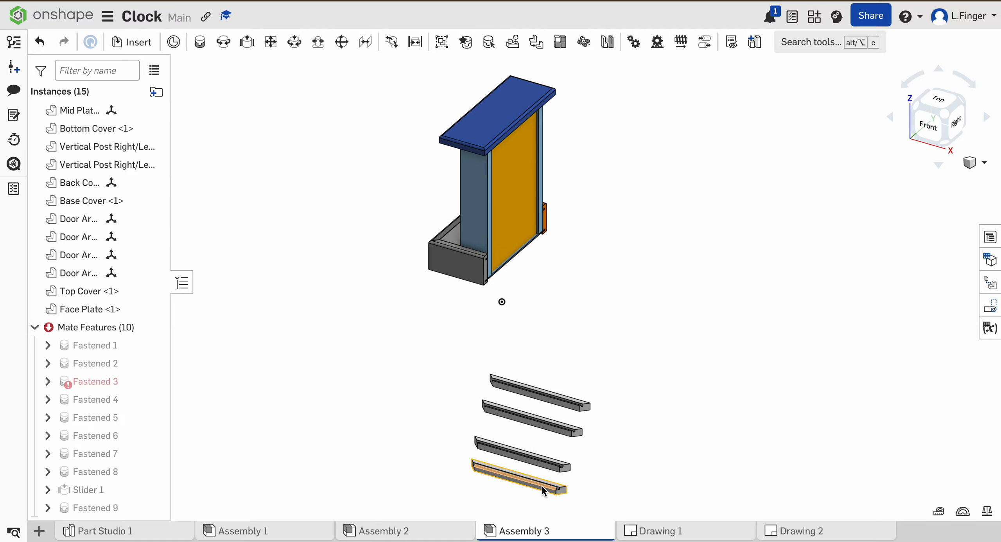
# Move Door Arm Right/Left <1> away from the other door arms and widen the instance list to show full part names.
pyautogui.scroll(3, 541, 485)
pyautogui.scroll(1, 541, 485)
pyautogui.moveTo(583, 356); pyautogui.dragTo(715, 267)
pyautogui.click(718, 267)
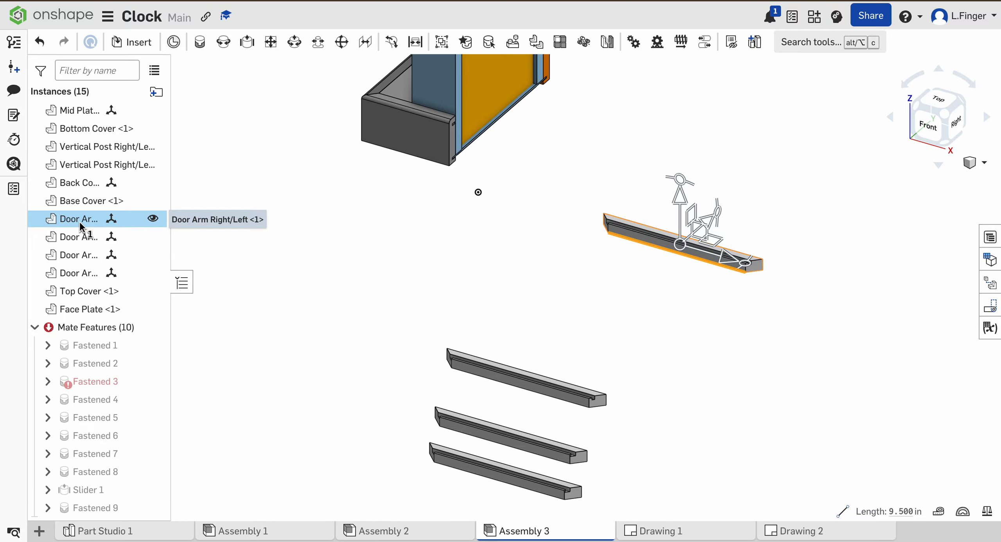
pyautogui.moveTo(170, 220); pyautogui.dragTo(272, 225)
pyautogui.click(536, 253)
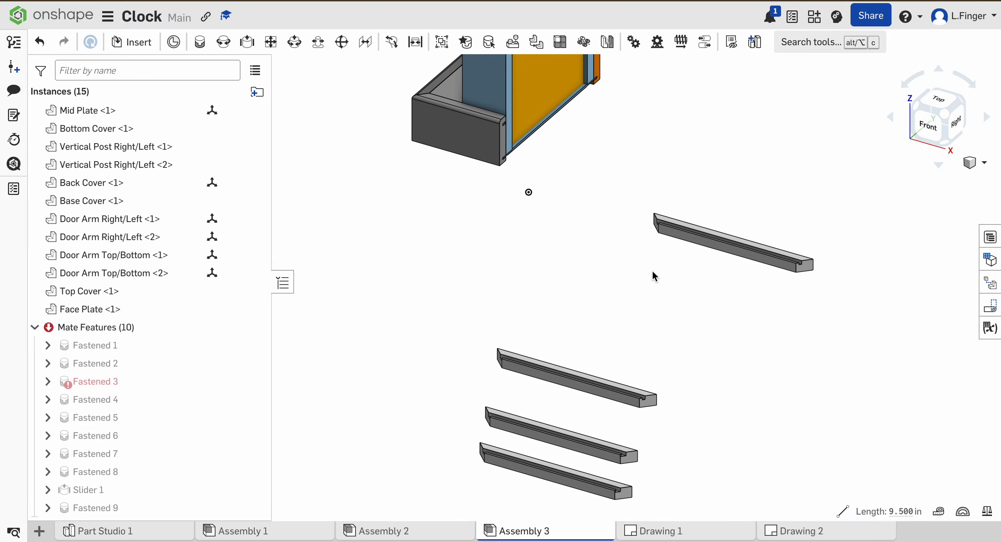
# Shift Door Arm Right/Left <2> away from the other arms and rotate it about 175 degrees around the vertical axis.
pyautogui.click(571, 377)
pyautogui.moveTo(591, 390); pyautogui.dragTo(636, 403)
pyautogui.click(689, 359)
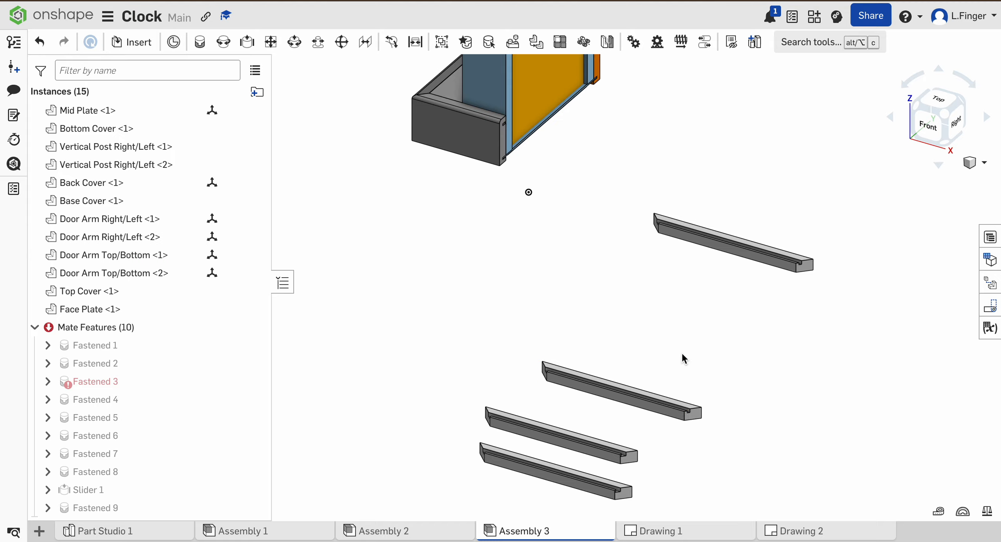
pyautogui.click(639, 385)
pyautogui.moveTo(706, 417); pyautogui.dragTo(492, 372)
pyautogui.click(528, 437)
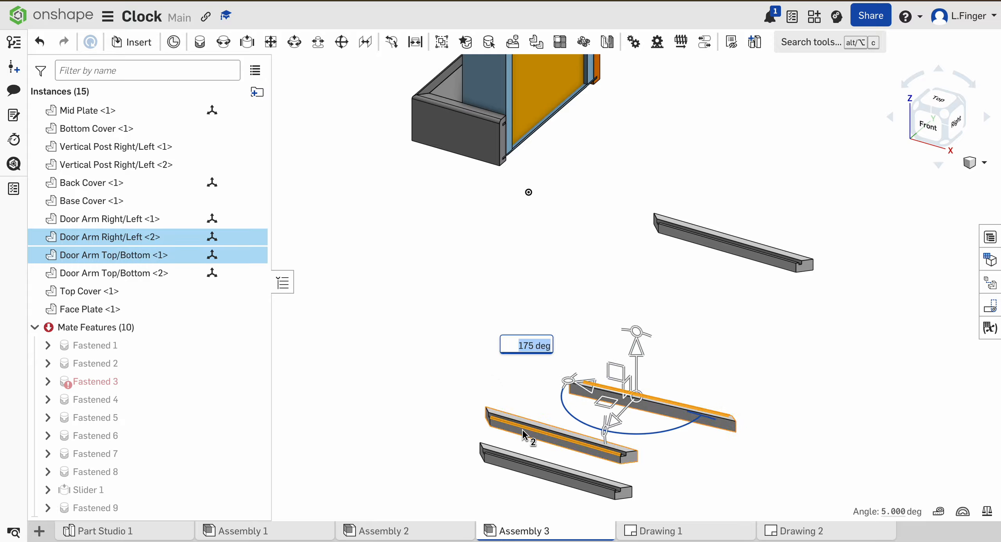
pyautogui.click(403, 359)
# Move Door Arm Top/Bottom <1> about -8 in along its length and rotate it about 88 degrees around the vertical axis.
pyautogui.click(532, 432)
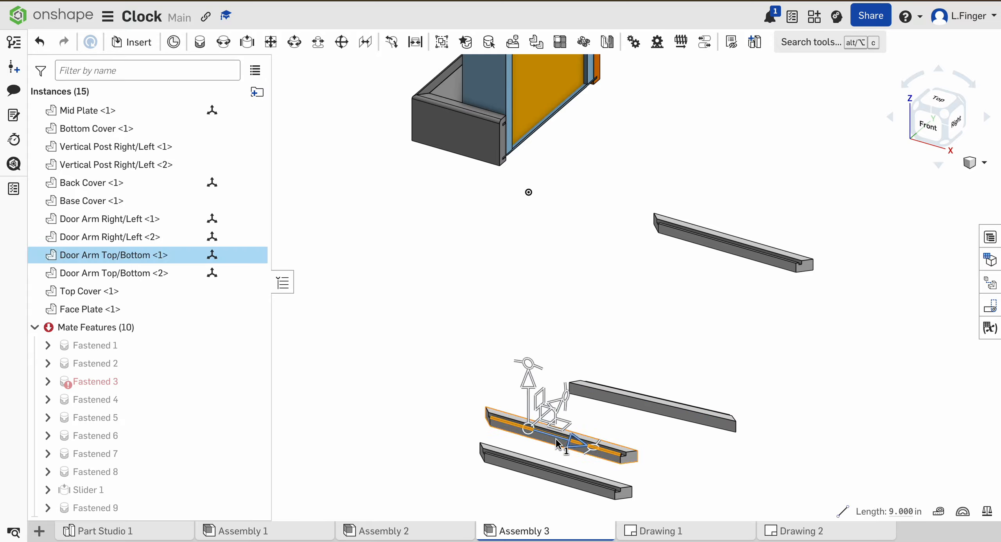
pyautogui.moveTo(561, 444); pyautogui.dragTo(466, 337)
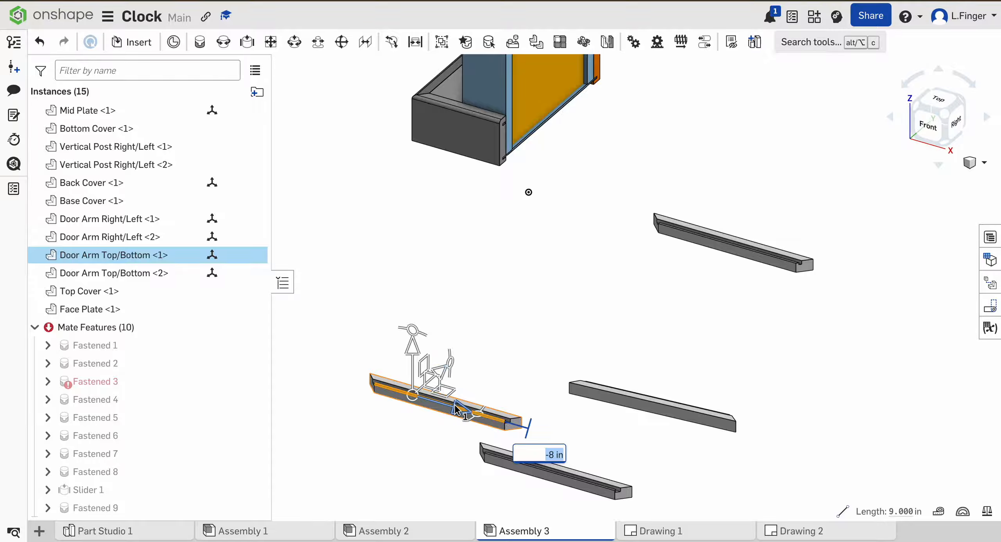
pyautogui.moveTo(477, 419); pyautogui.dragTo(489, 344)
pyautogui.click(539, 475)
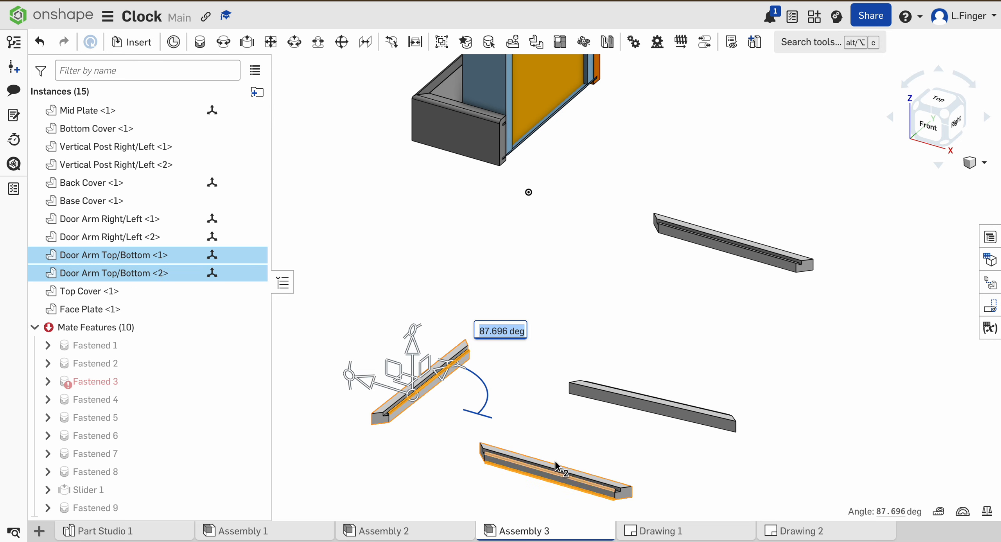
pyautogui.click(601, 443)
# Rotate Door Arm Top/Bottom <2> around the vertical axis so it runs roughly parallel to Door Arm Top/Bottom <1>.
pyautogui.click(546, 468)
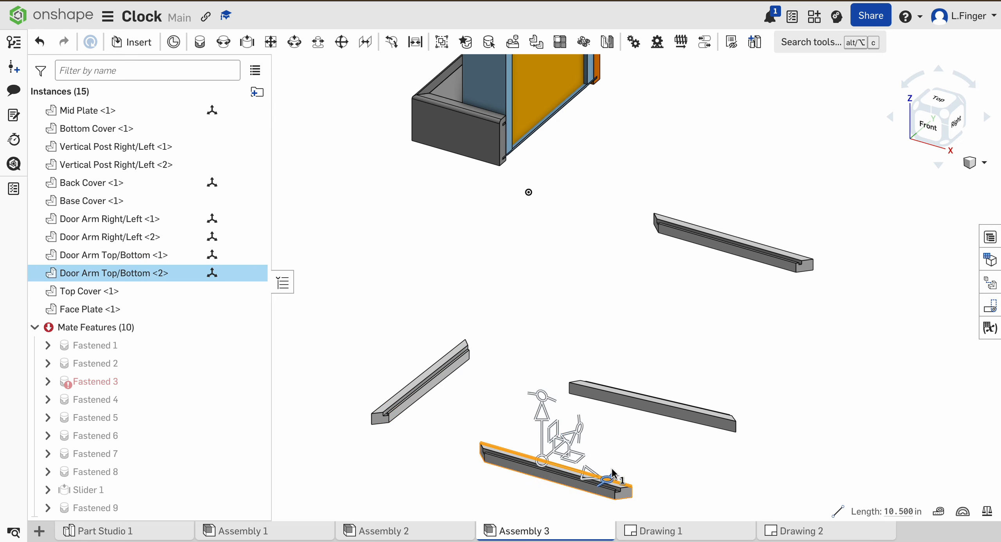
pyautogui.moveTo(610, 482); pyautogui.dragTo(499, 496)
pyautogui.click(450, 421)
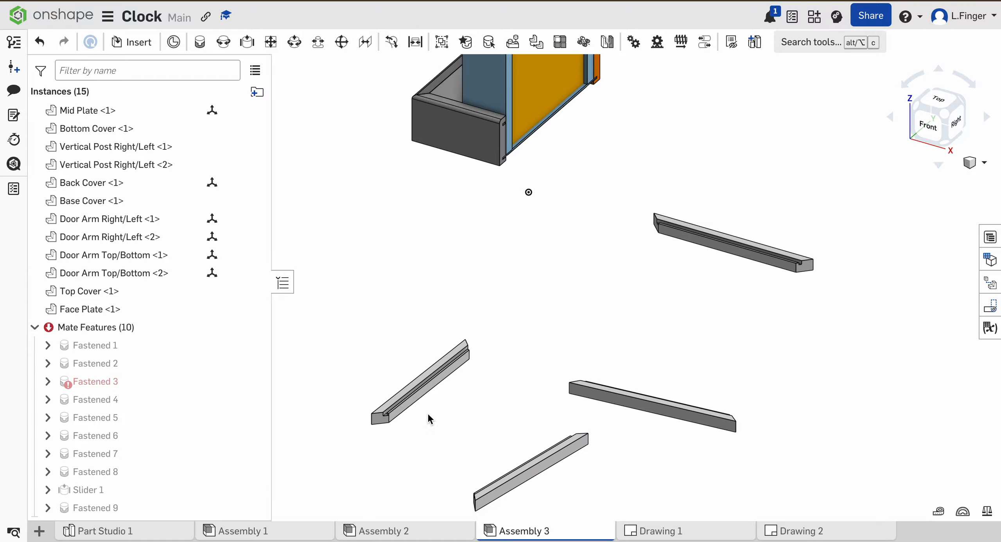
# Examine the groove and lip at the mitred end of Door Arm Top/Bottom <1> and compare the other arms.
pyautogui.scroll(5, 429, 418)
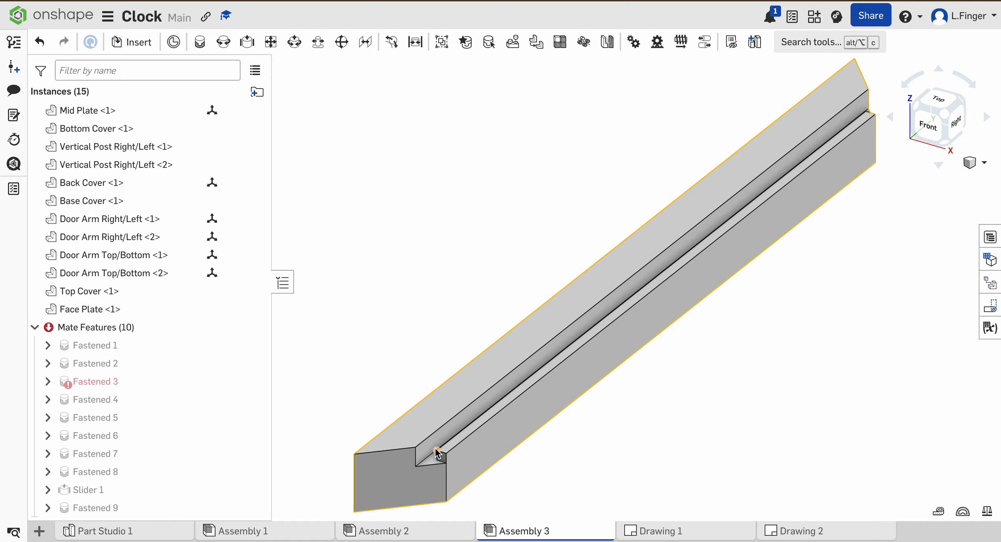
pyautogui.scroll(2, 425, 456)
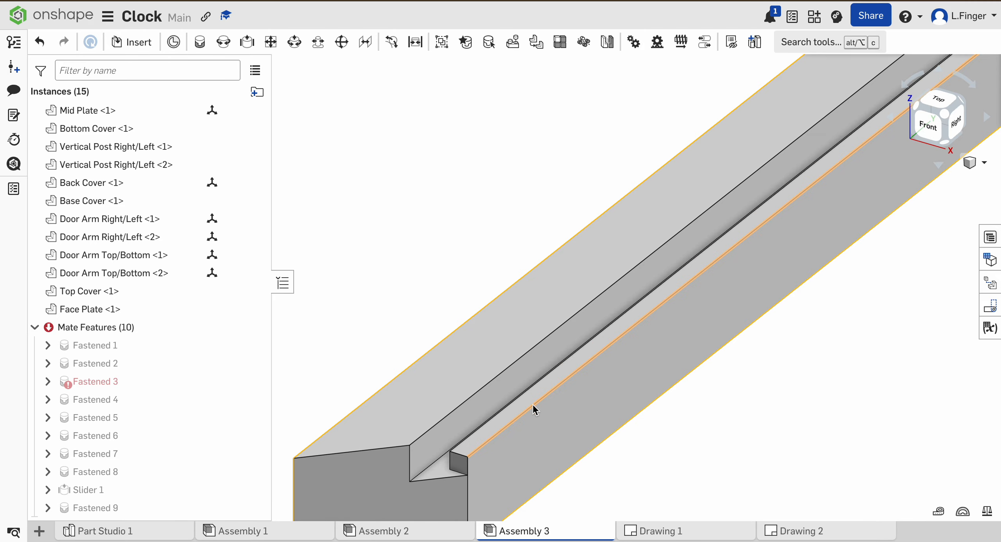
pyautogui.scroll(-5, 541, 403)
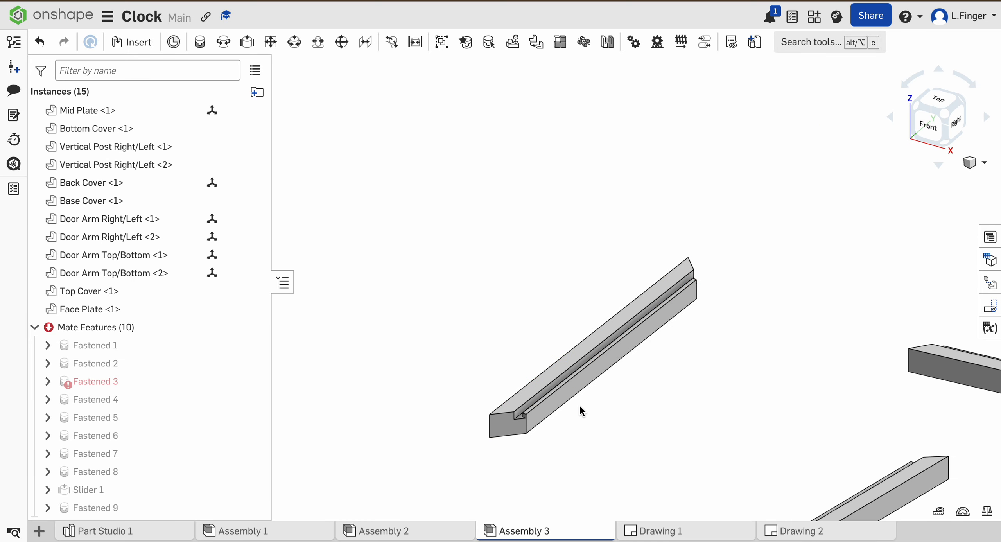
pyautogui.scroll(-5, 580, 408)
pyautogui.scroll(5, 750, 368)
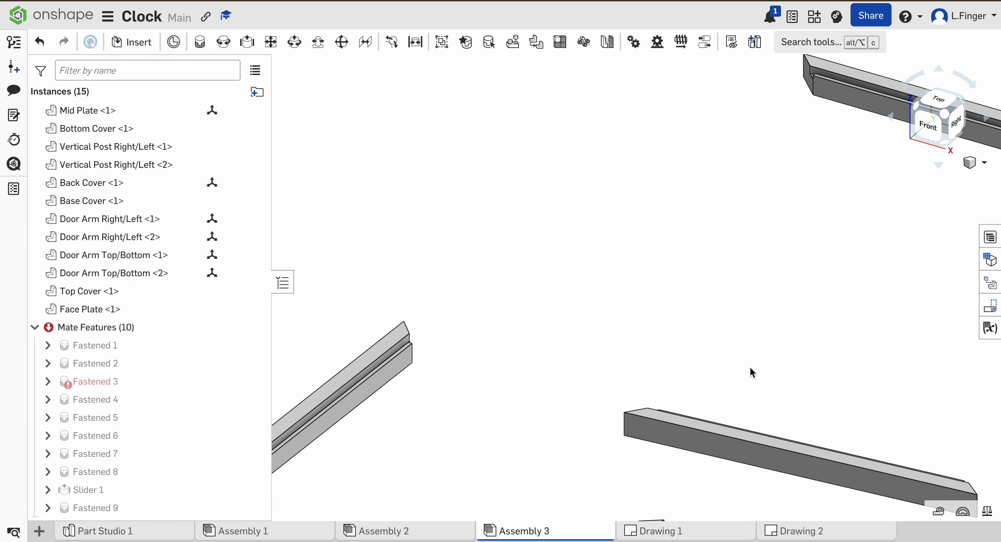
pyautogui.scroll(-3, 750, 372)
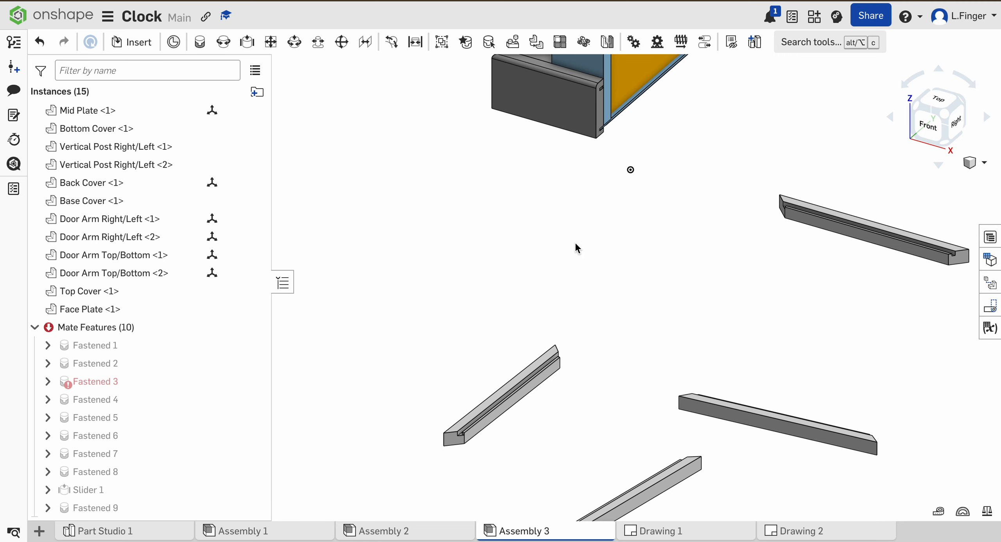
# Create a Fastened mate joining the mitred end faces of Door Arm Top/Bottom <1> and Door Arm Right/Left <1>.
pyautogui.click(200, 46)
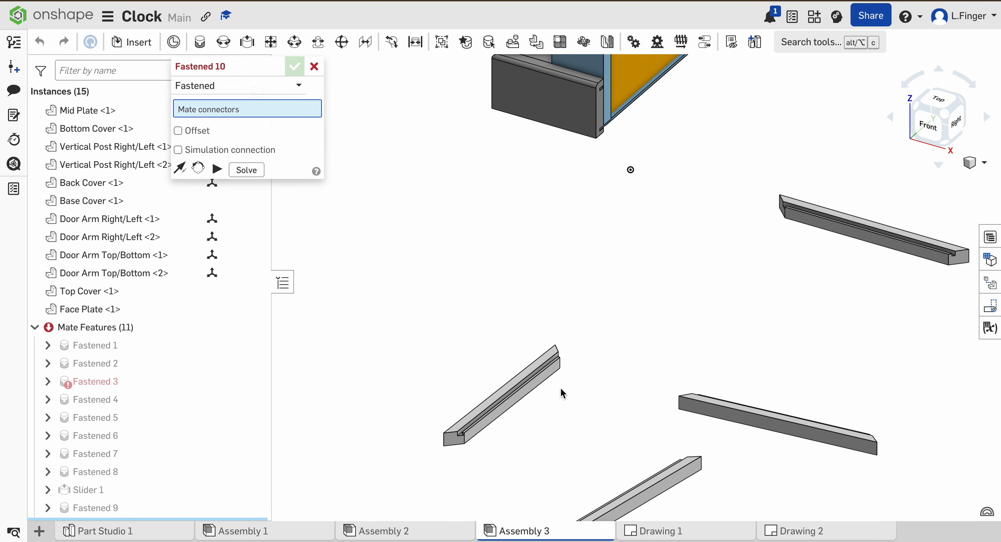
pyautogui.moveTo(574, 359); pyautogui.dragTo(695, 346, button='right')
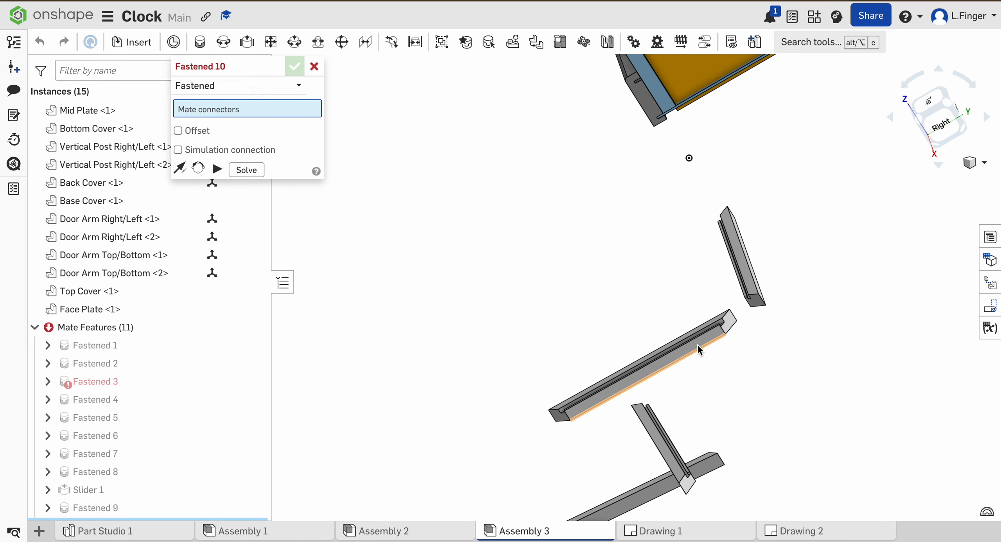
pyautogui.scroll(4, 728, 325)
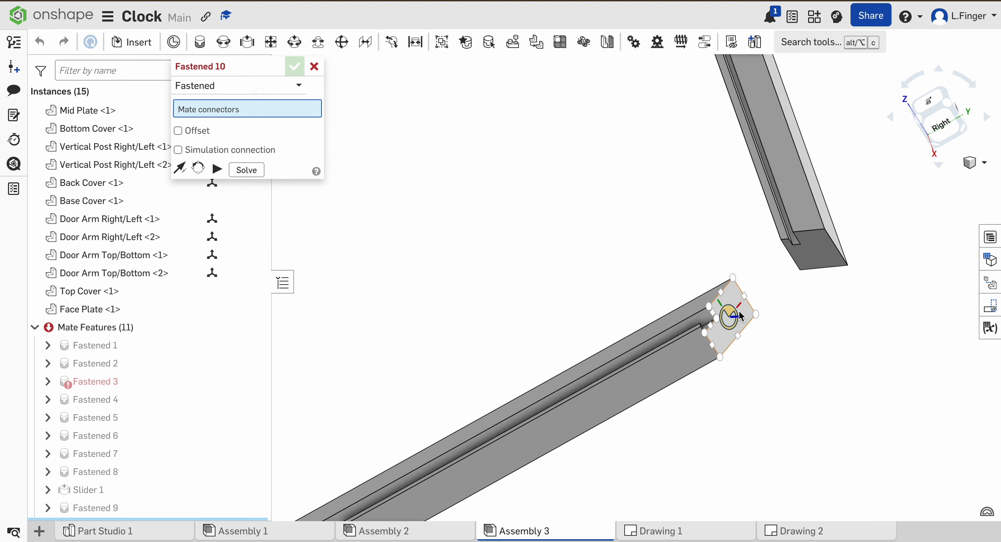
pyautogui.click(731, 315)
pyautogui.scroll(-5, 829, 333)
pyautogui.moveTo(829, 333); pyautogui.dragTo(920, 223, button='right')
pyautogui.scroll(5, 918, 218)
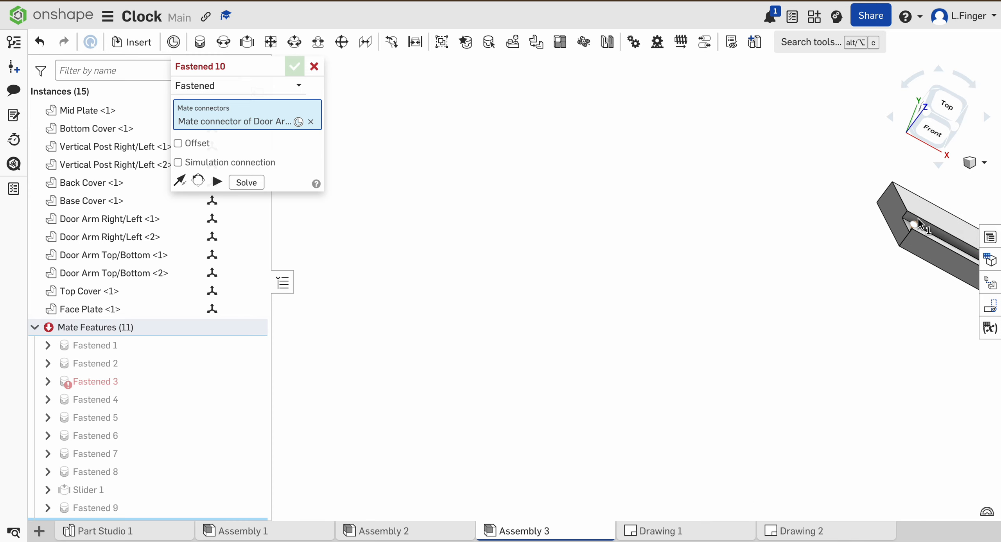
pyautogui.click(895, 211)
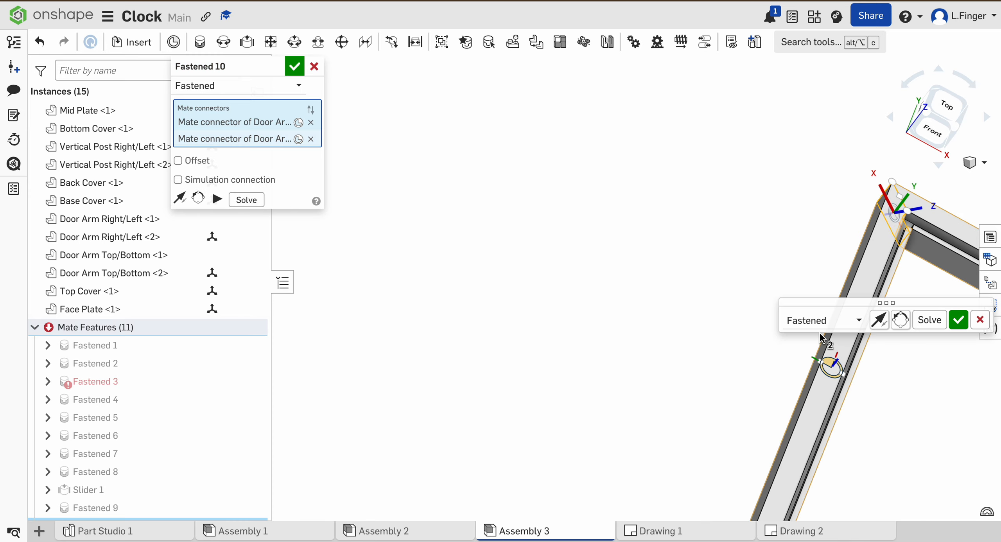
pyautogui.moveTo(911, 262)
pyautogui.mouseDown(button='right')
pyautogui.moveTo(899, 245)
pyautogui.moveTo(904, 251)
pyautogui.mouseUp(button='right')
pyautogui.click(958, 324)
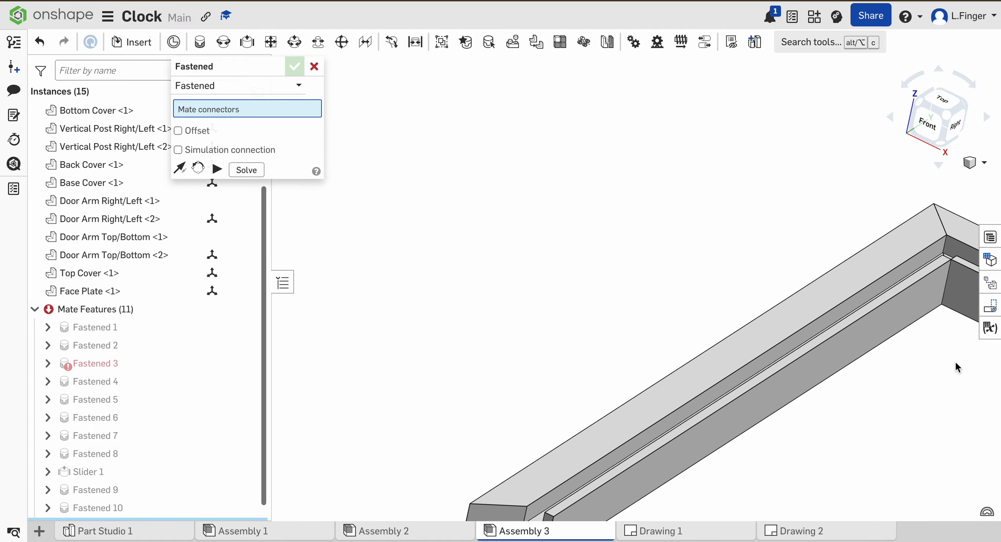
# Fasten the mitred end of Door Arm Top/Bottom <2> to the free mitred end of Door Arm Right/Left <1>.
pyautogui.scroll(-3, 943, 403)
pyautogui.click(948, 117)
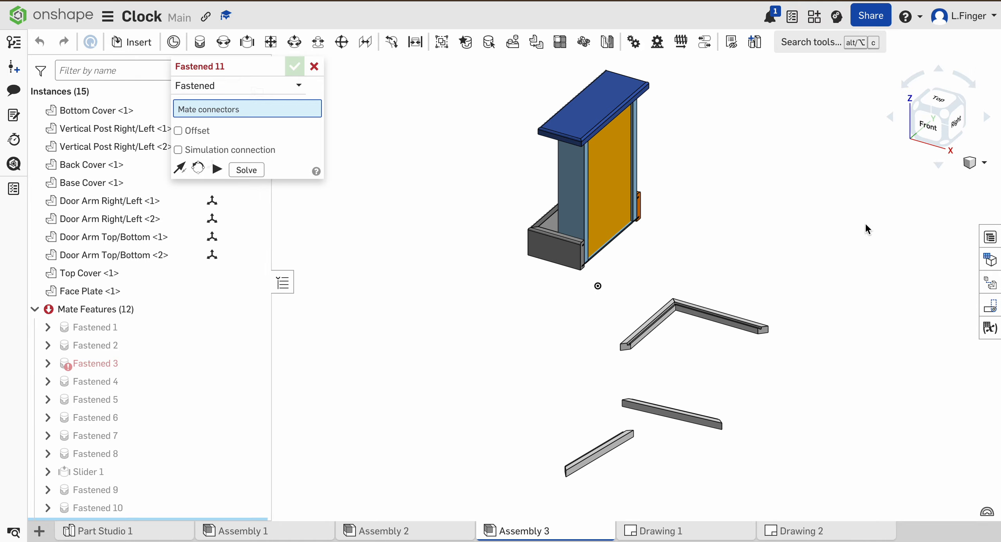
pyautogui.scroll(5, 716, 433)
pyautogui.moveTo(496, 467); pyautogui.dragTo(550, 430, button='right')
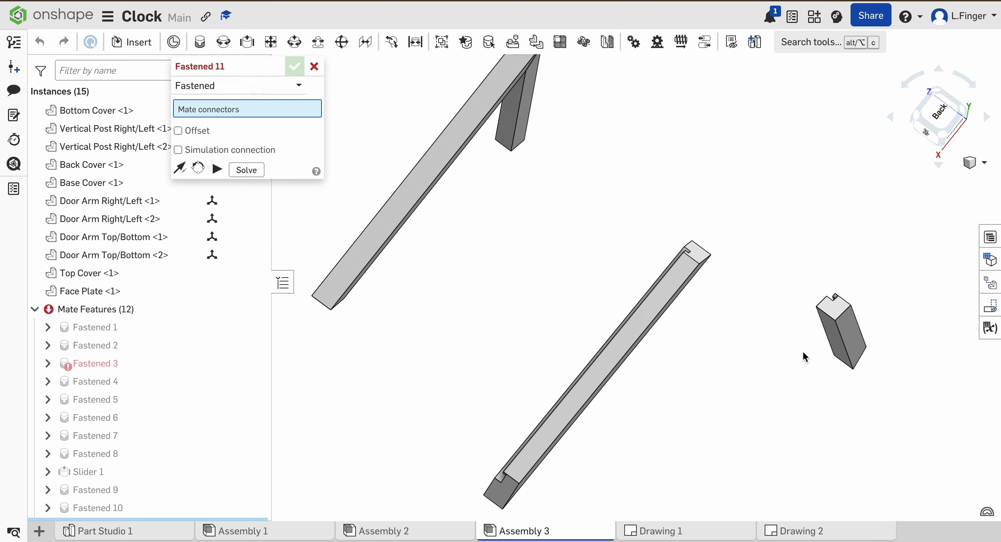
pyautogui.click(834, 307)
pyautogui.moveTo(771, 351); pyautogui.dragTo(863, 322, button='right')
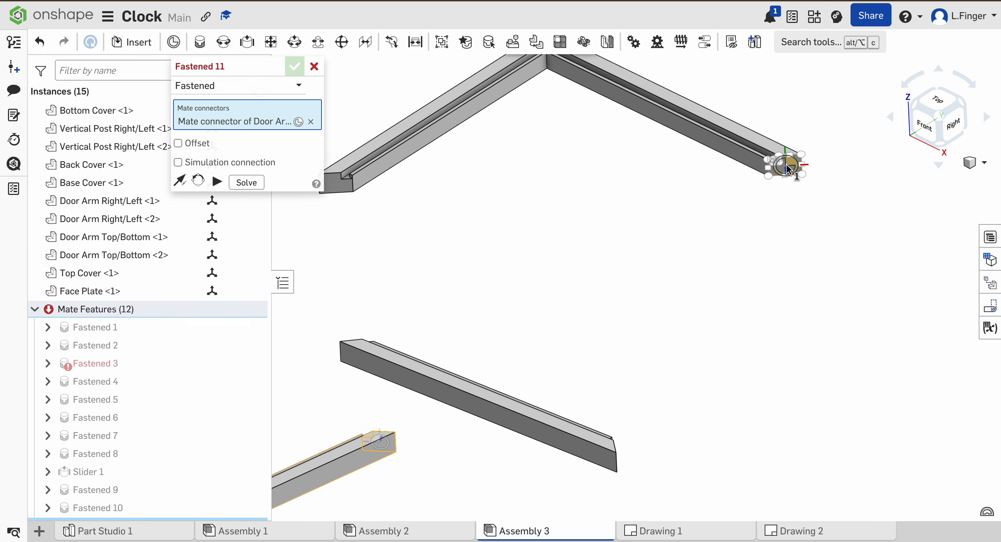
pyautogui.click(790, 175)
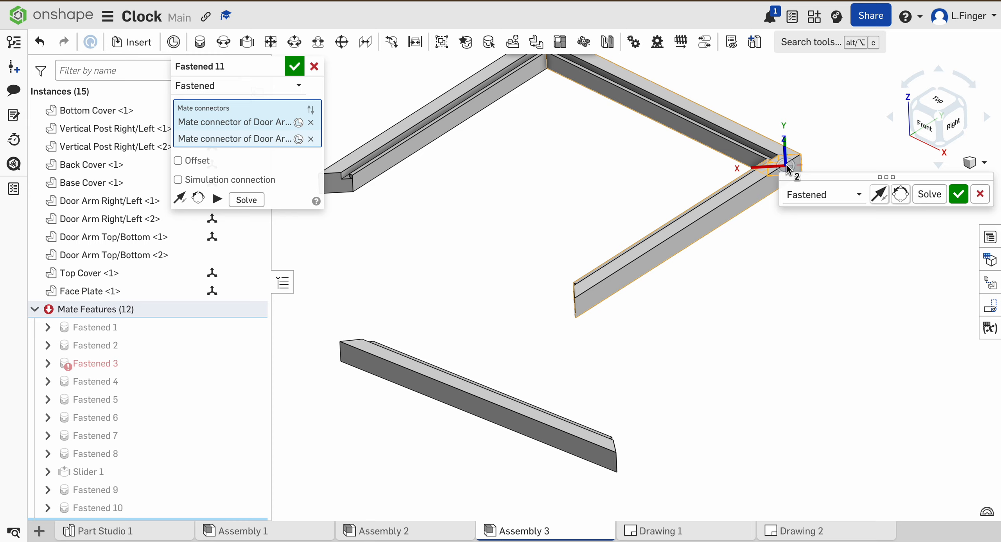
pyautogui.click(958, 194)
# Close the door frame by fastening Door Arm Right/Left <2> to the free mitred end of Door Arm Top/Bottom <2>.
pyautogui.moveTo(561, 430); pyautogui.dragTo(563, 450, button='right')
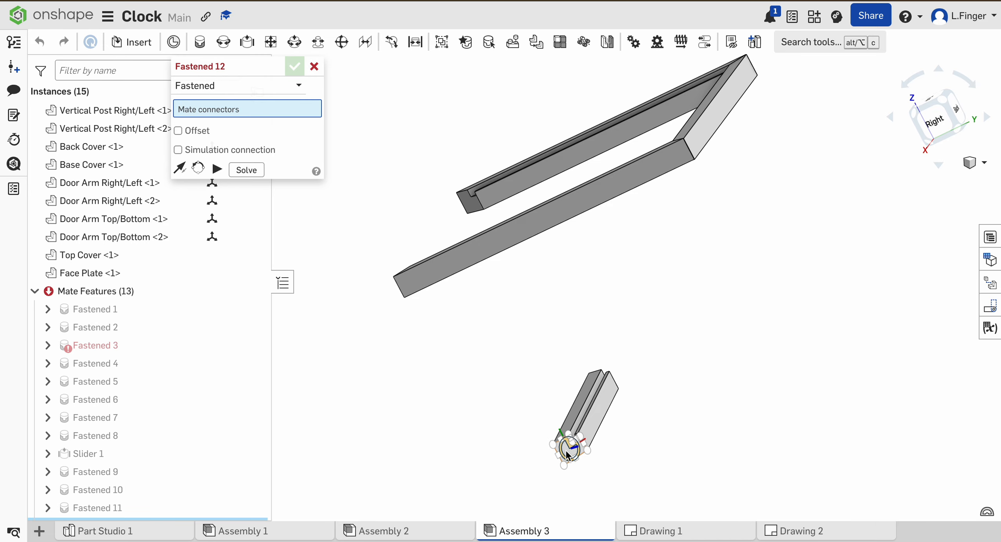
pyautogui.click(568, 455)
pyautogui.moveTo(599, 350); pyautogui.dragTo(730, 354, button='right')
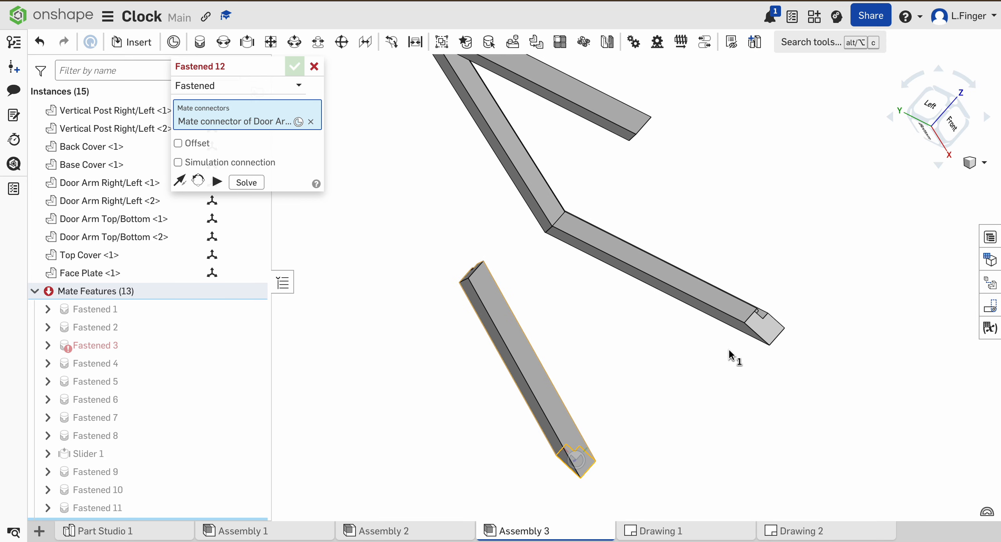
pyautogui.click(759, 332)
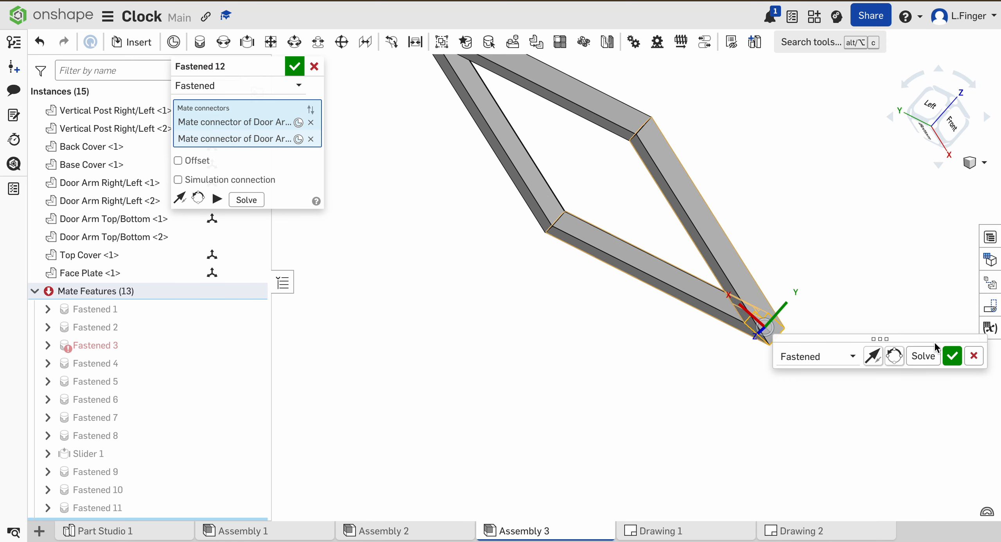
pyautogui.click(952, 356)
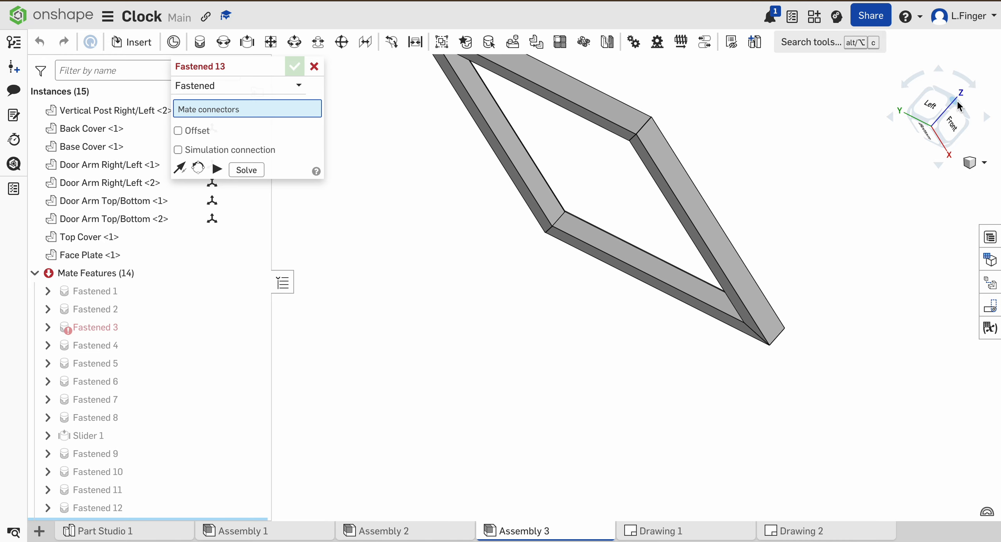
pyautogui.click(957, 100)
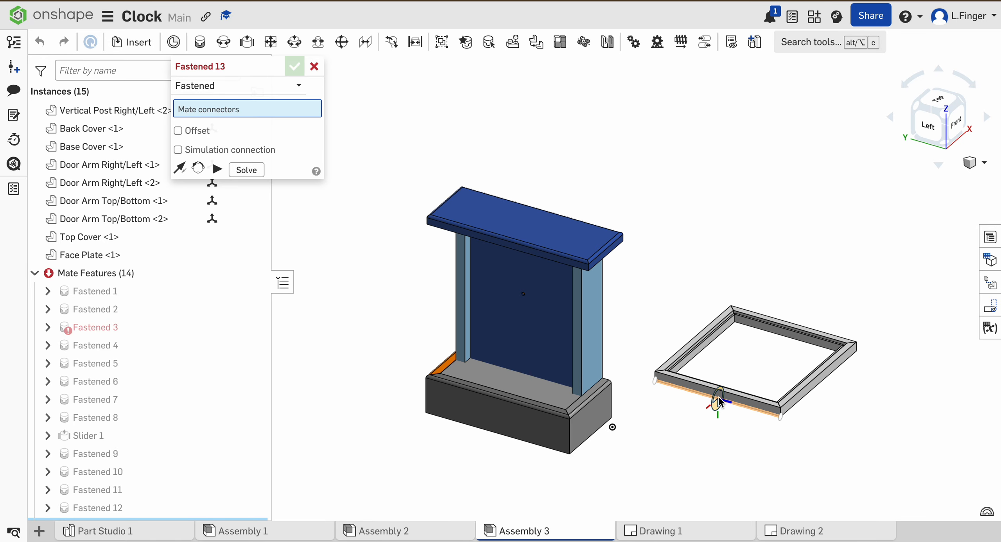
# Leave the unfinished Fastened mate and move the joined door frame to clear space beside the clock body.
pyautogui.click(314, 66)
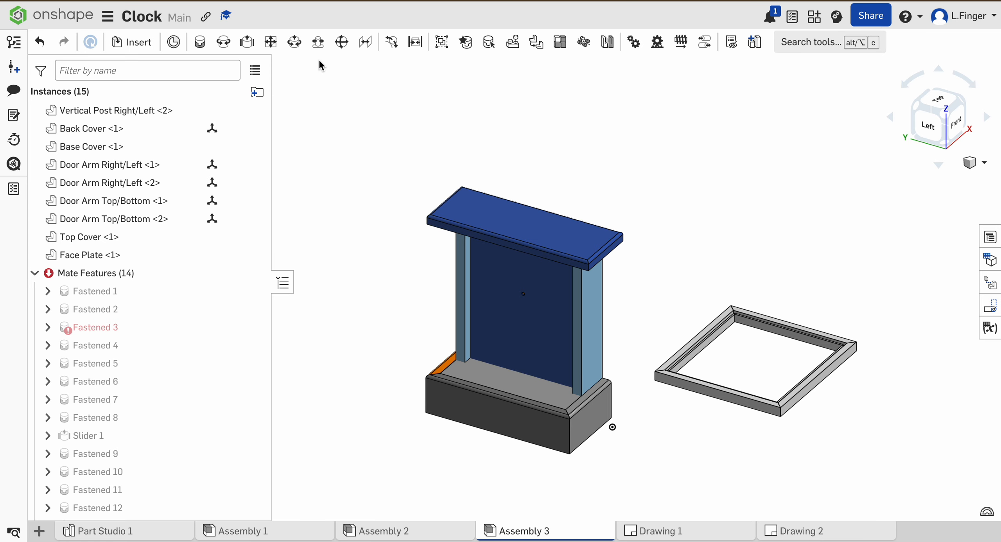
pyautogui.moveTo(735, 396); pyautogui.dragTo(778, 421)
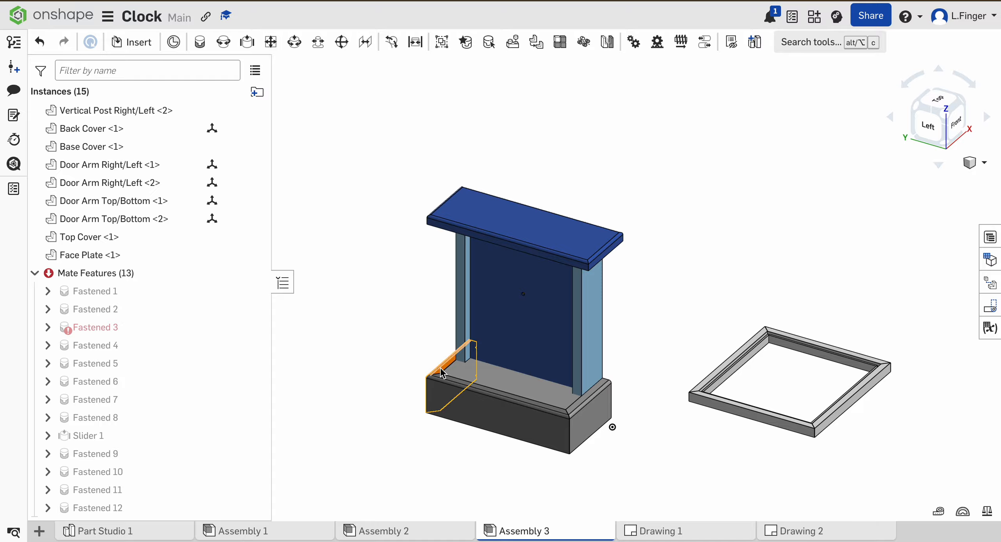
pyautogui.moveTo(635, 341); pyautogui.dragTo(566, 342, button='right')
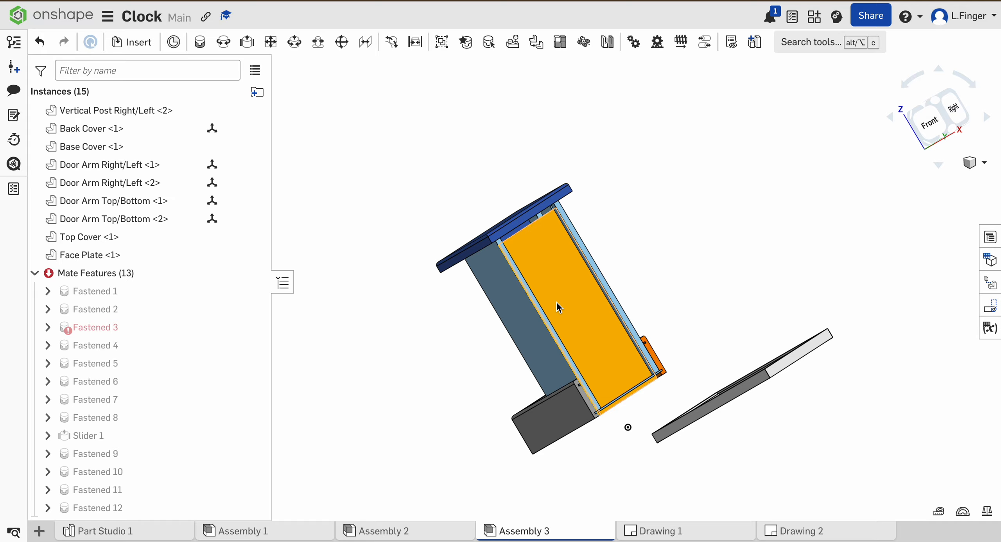
pyautogui.moveTo(559, 308)
pyautogui.mouseDown()
pyautogui.moveTo(617, 340)
pyautogui.moveTo(545, 275)
pyautogui.moveTo(588, 320)
pyautogui.moveTo(561, 291)
pyautogui.mouseUp()
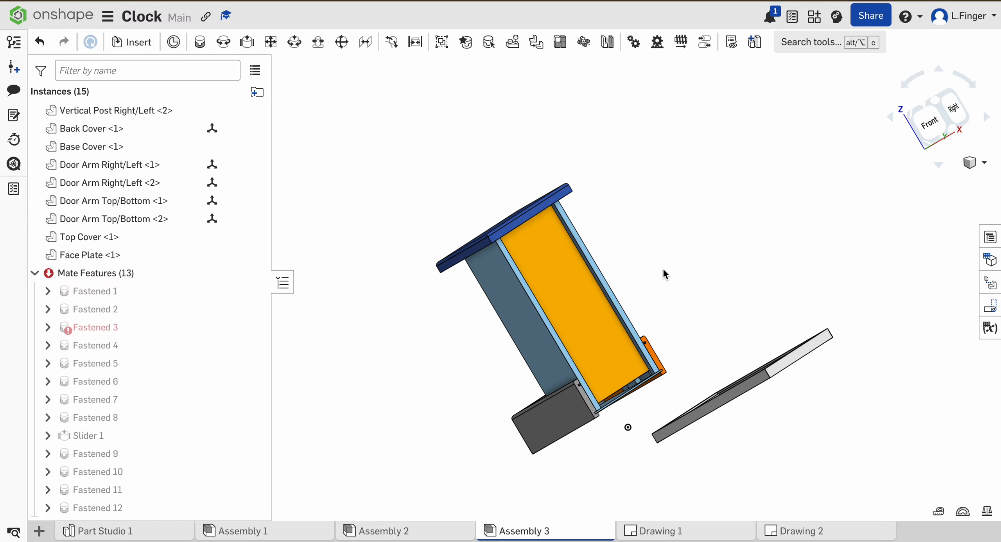
pyautogui.moveTo(610, 241); pyautogui.dragTo(689, 213, button='right')
pyautogui.moveTo(719, 324); pyautogui.dragTo(717, 309, button='right')
pyautogui.click(713, 358)
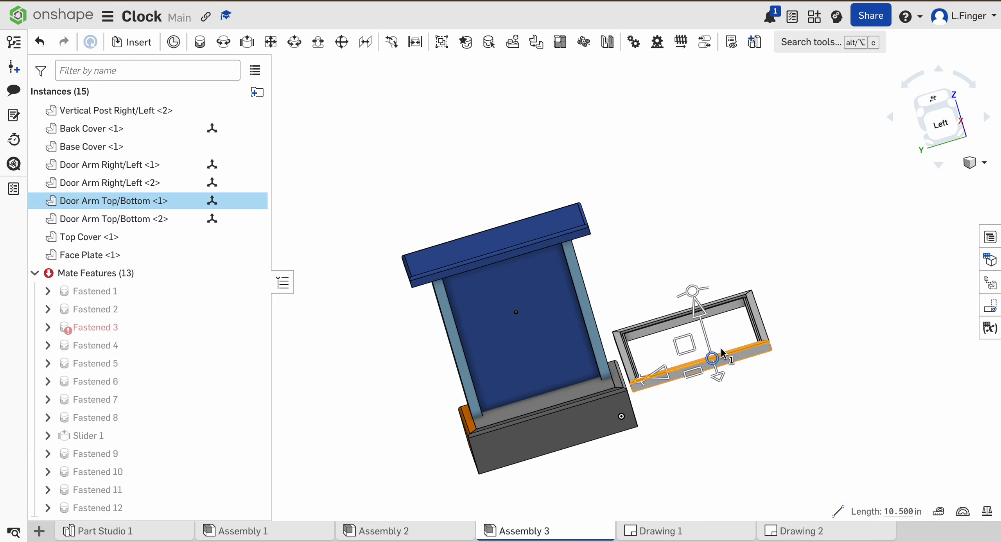
pyautogui.moveTo(721, 380); pyautogui.dragTo(718, 328)
pyautogui.click(820, 332)
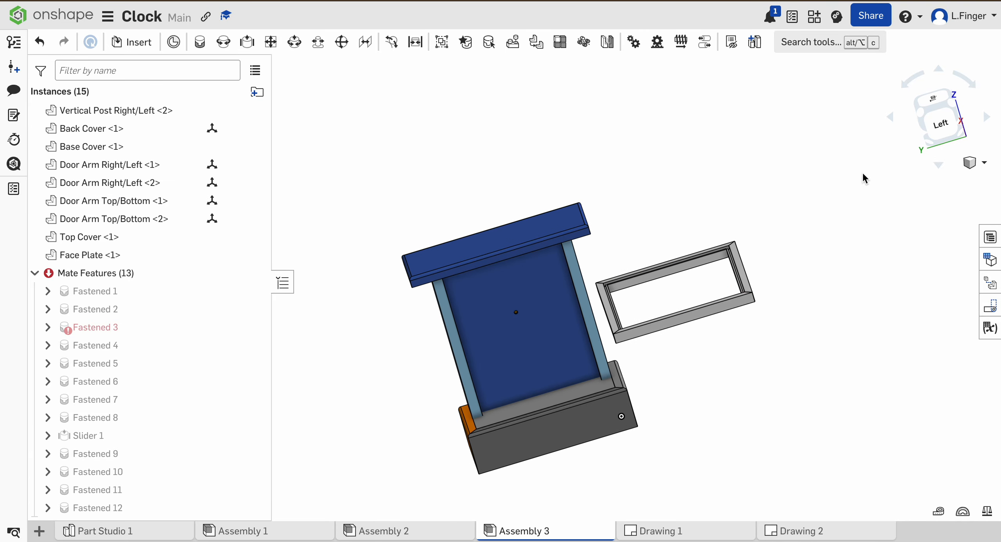
# Rotate the door frame 90 degrees so that it stands upright instead of lying flat.
pyautogui.click(955, 105)
pyautogui.click(716, 332)
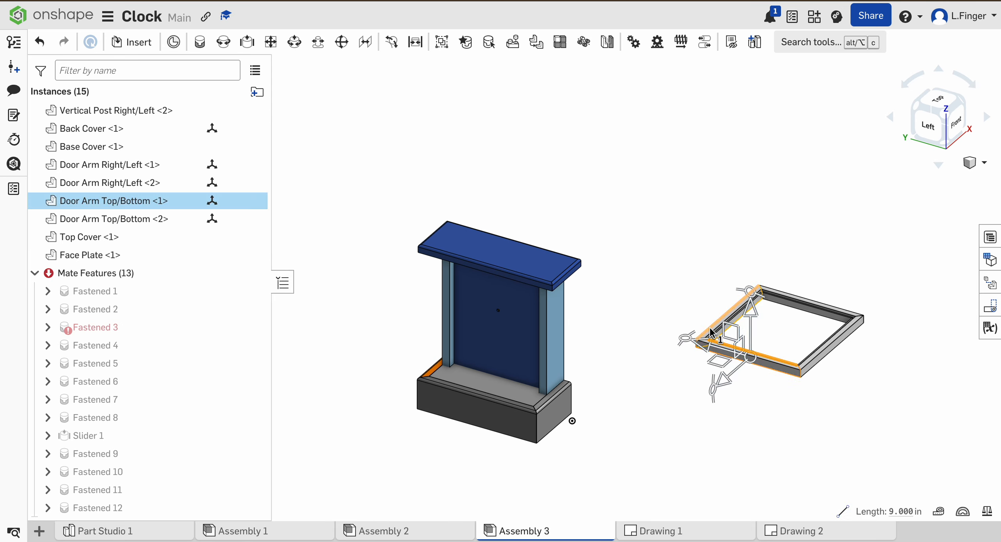
pyautogui.moveTo(745, 294); pyautogui.dragTo(696, 327)
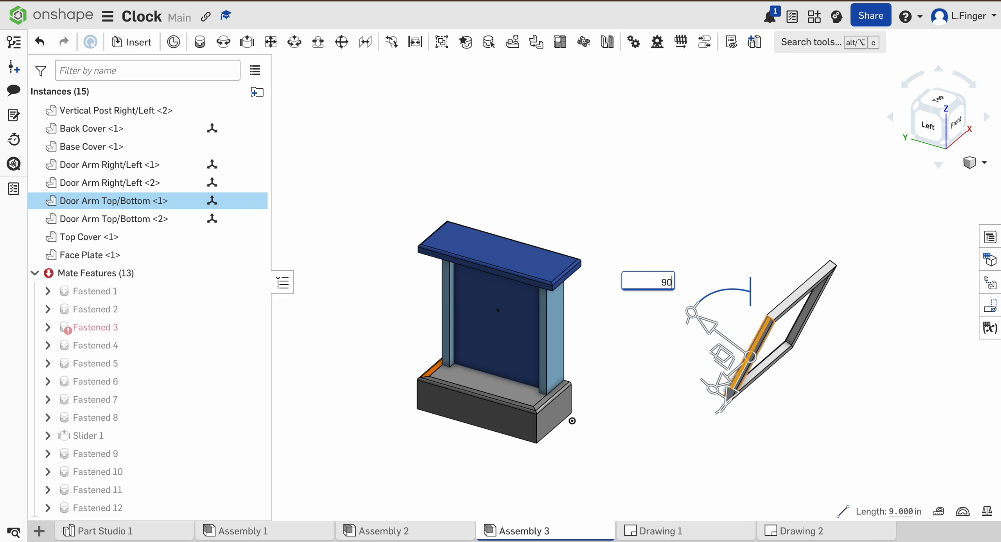
pyautogui.write('90')
pyautogui.press('Return')
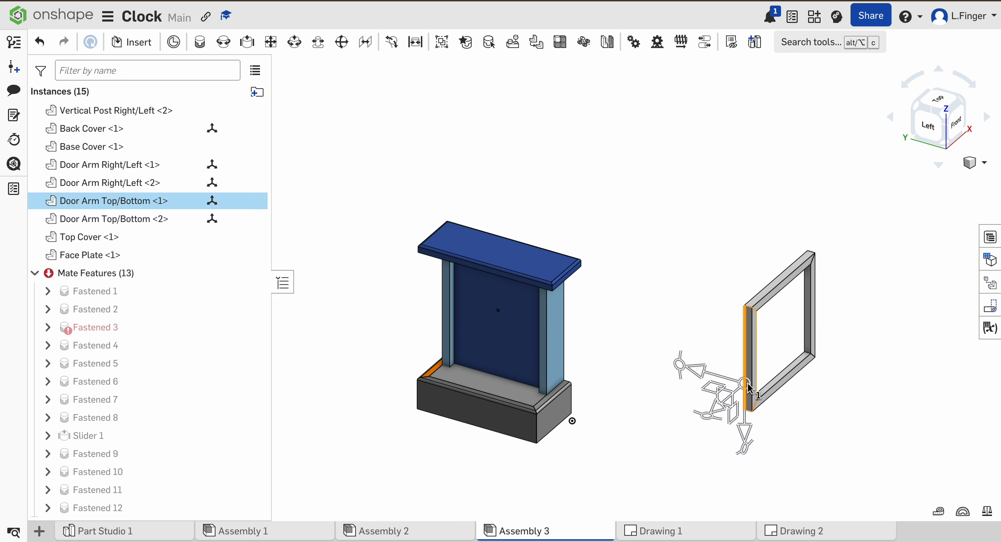
# Turn the upright door frame 90 degrees about its vertical axis so it is parallel to the clock's front opening.
pyautogui.moveTo(710, 426); pyautogui.dragTo(607, 367)
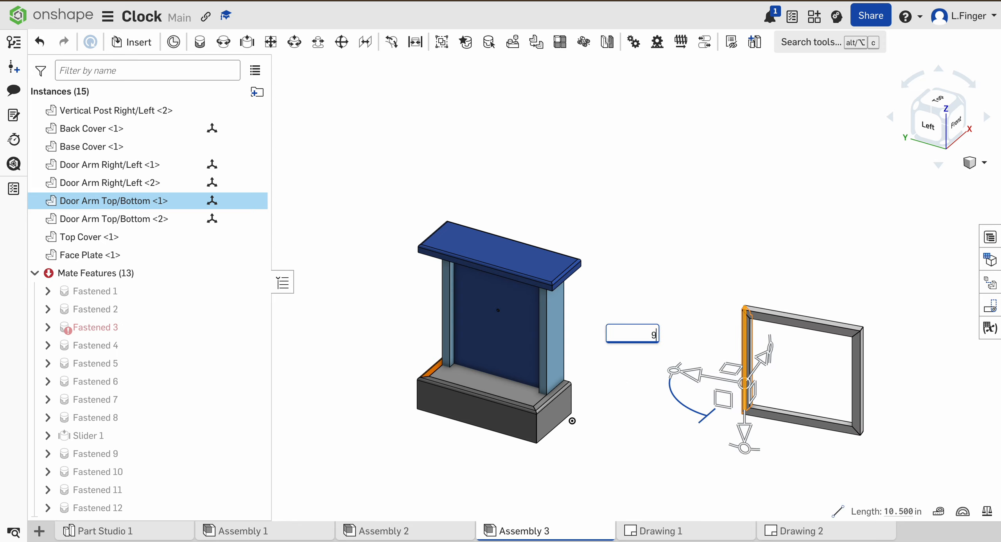
pyautogui.press('Return')
pyautogui.click(762, 263)
pyautogui.moveTo(760, 257); pyautogui.dragTo(778, 232, button='right')
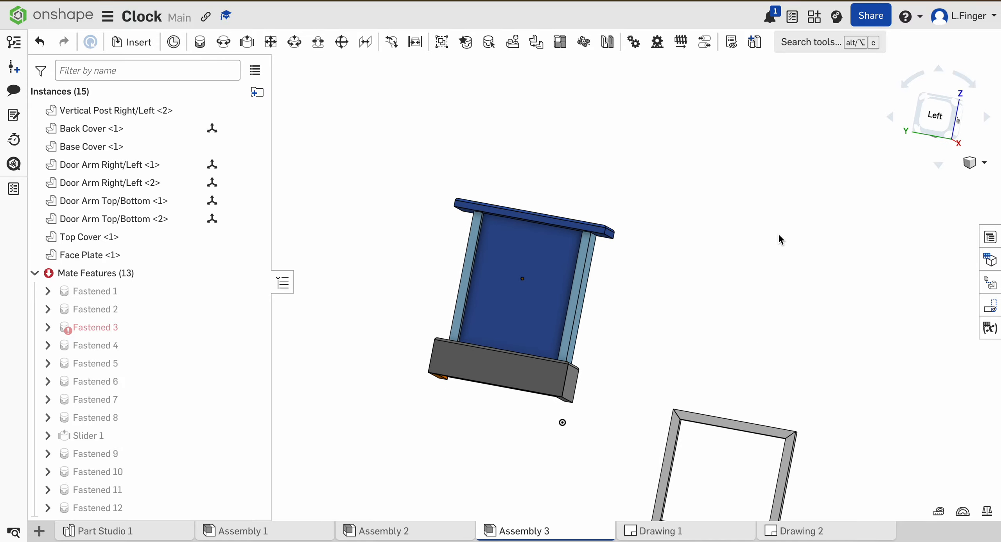
# Move the upright door frame in front of the clock body, over the opening between the vertical posts.
pyautogui.click(936, 115)
pyautogui.moveTo(792, 316); pyautogui.dragTo(593, 168)
pyautogui.moveTo(702, 245); pyautogui.dragTo(588, 177)
pyautogui.moveTo(587, 181); pyautogui.dragTo(833, 182)
pyautogui.click(954, 105)
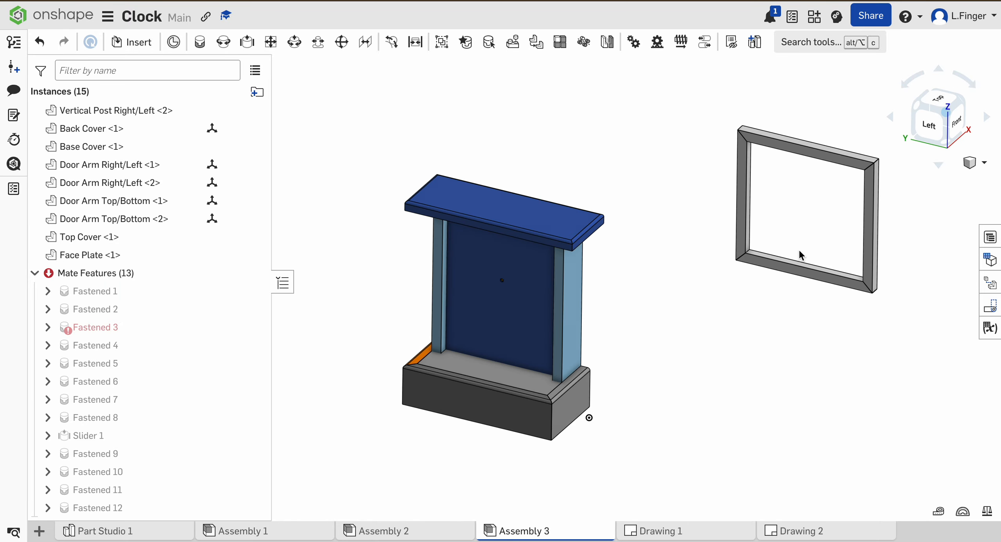
pyautogui.click(786, 275)
pyautogui.moveTo(822, 257); pyautogui.dragTo(618, 474)
pyautogui.click(760, 441)
pyautogui.click(940, 126)
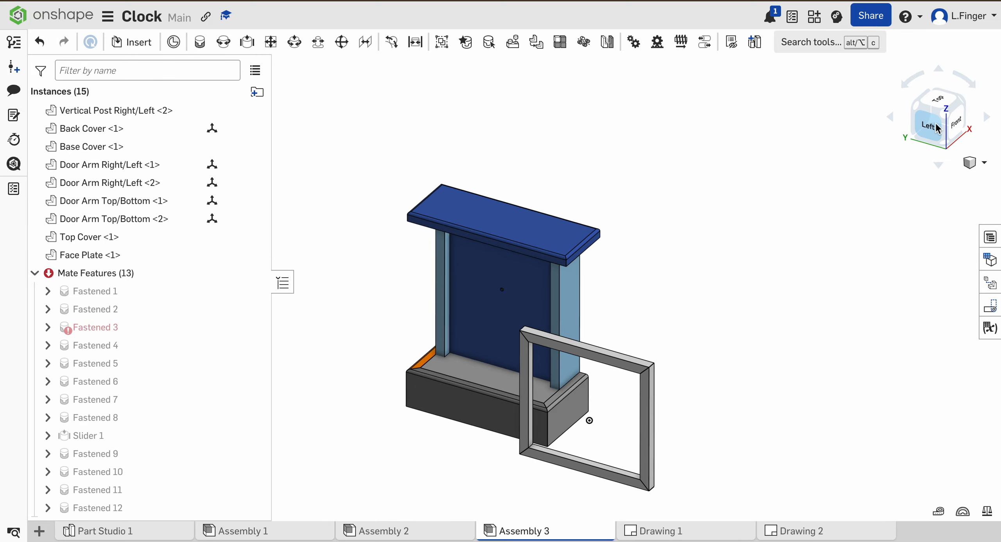
pyautogui.moveTo(697, 265); pyautogui.dragTo(339, 252)
pyautogui.click(351, 241)
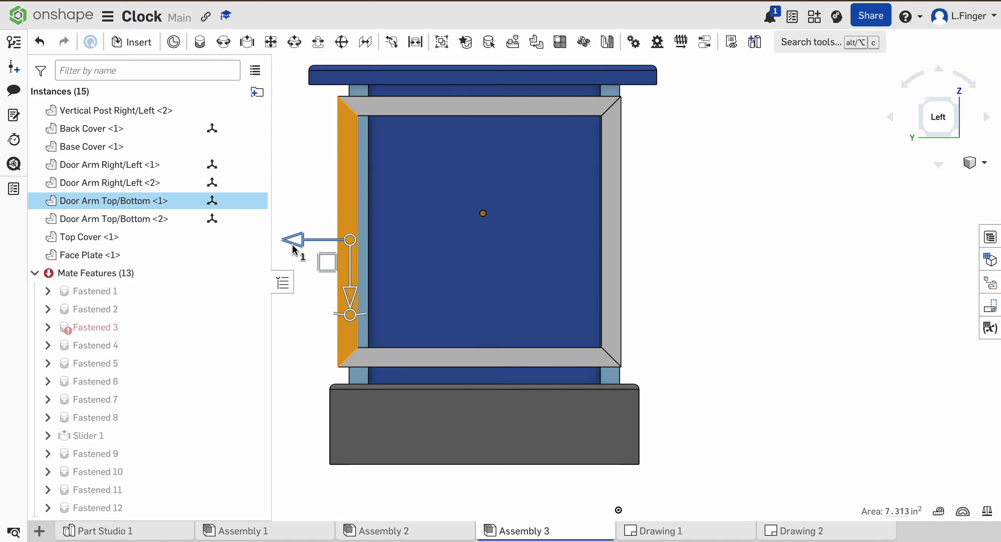
# Rotate the door frame 90 degrees within its own plane and line it up with the outer edges of the vertical posts.
pyautogui.click(958, 100)
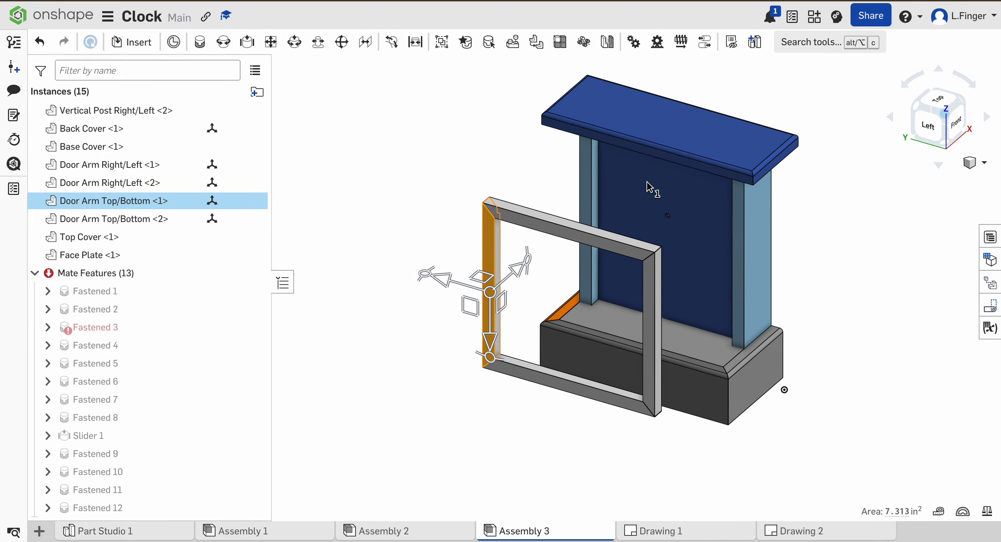
pyautogui.moveTo(493, 364); pyautogui.dragTo(403, 284)
pyautogui.write('90')
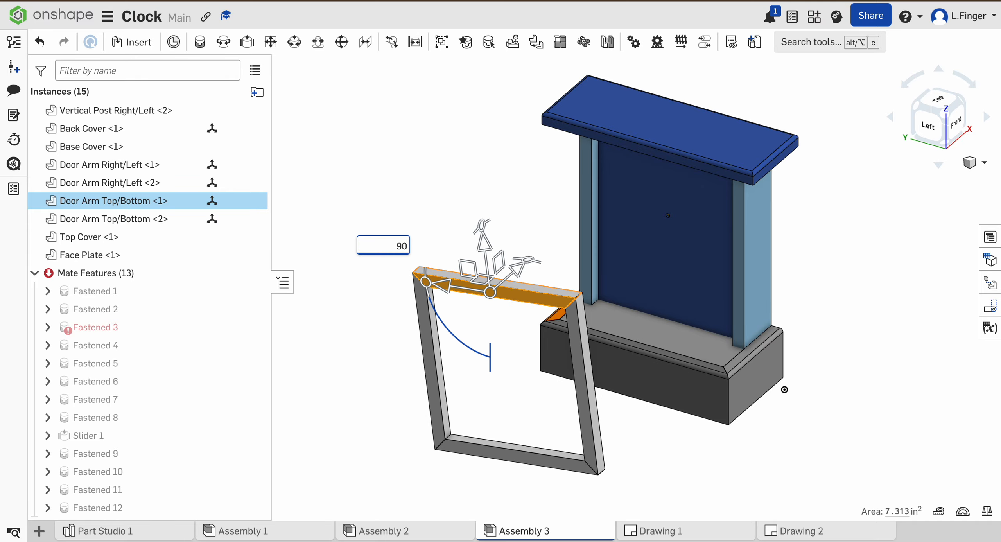
pyautogui.press('Return')
pyautogui.click(929, 125)
pyautogui.click(910, 250)
pyautogui.moveTo(686, 320); pyautogui.dragTo(811, 187)
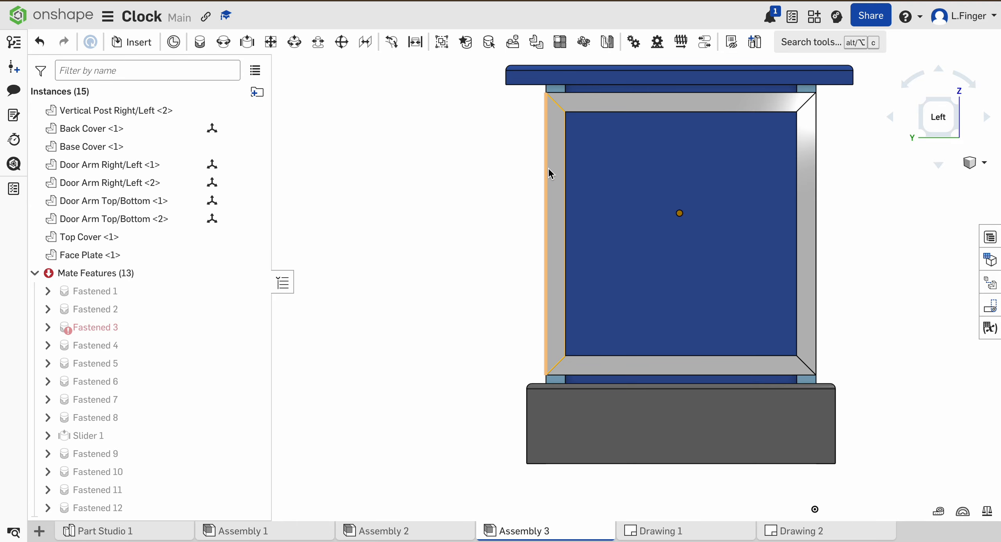
# Examine from several angles how the door frame lines up with the vertical posts and base.
pyautogui.moveTo(535, 213); pyautogui.dragTo(542, 213, button='right')
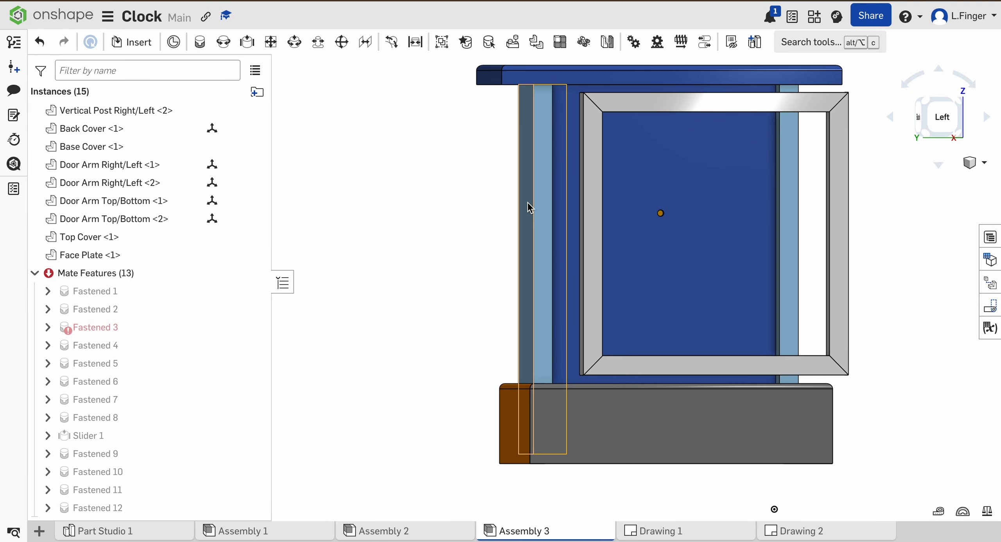
pyautogui.moveTo(461, 217); pyautogui.dragTo(482, 189, button='right')
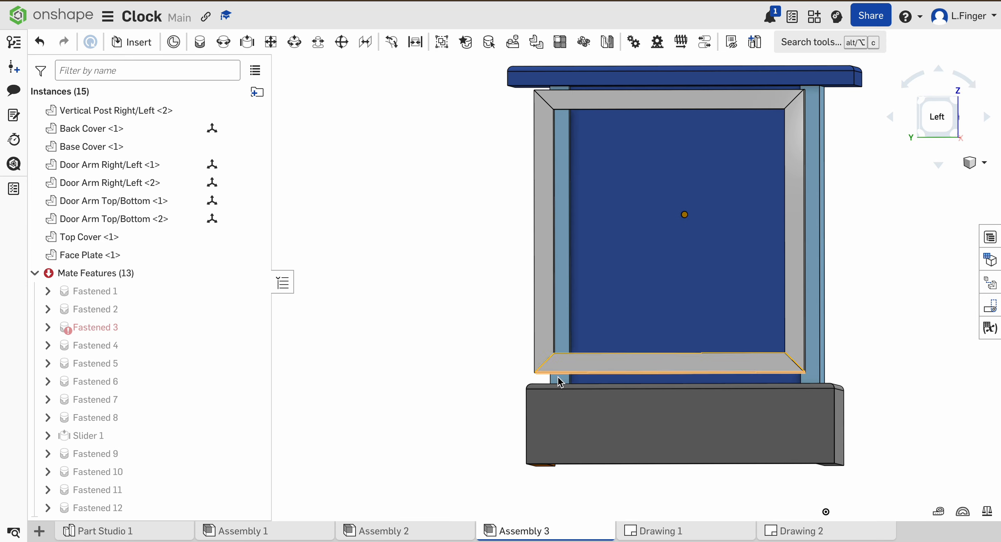
pyautogui.click(956, 106)
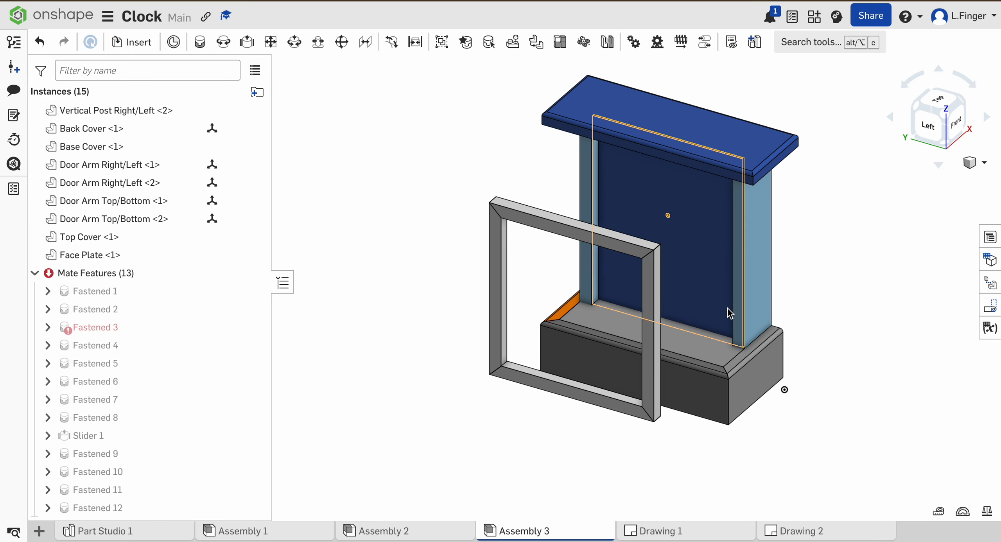
pyautogui.scroll(3, 729, 313)
pyautogui.scroll(-5, 720, 315)
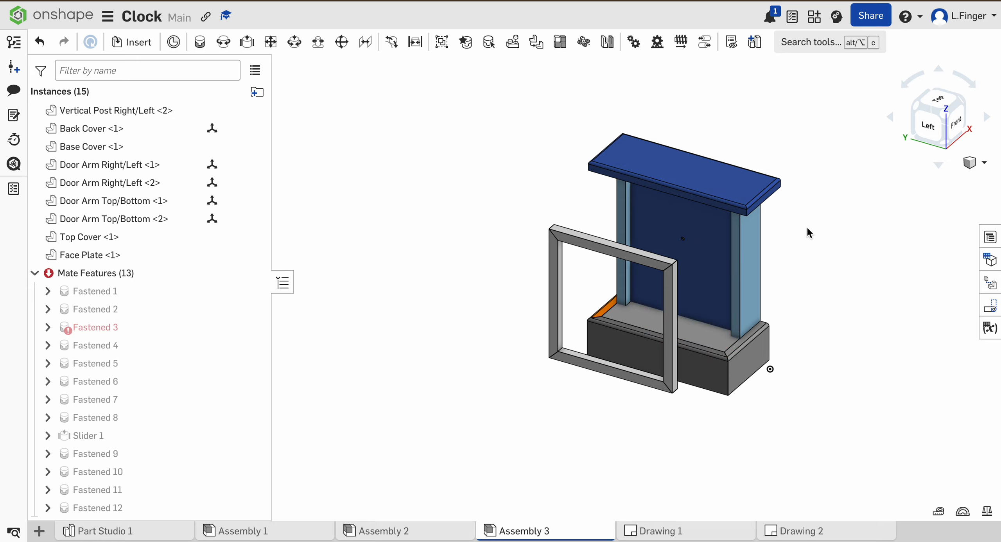
pyautogui.moveTo(492, 270); pyautogui.dragTo(536, 288, button='right')
pyautogui.click(937, 117)
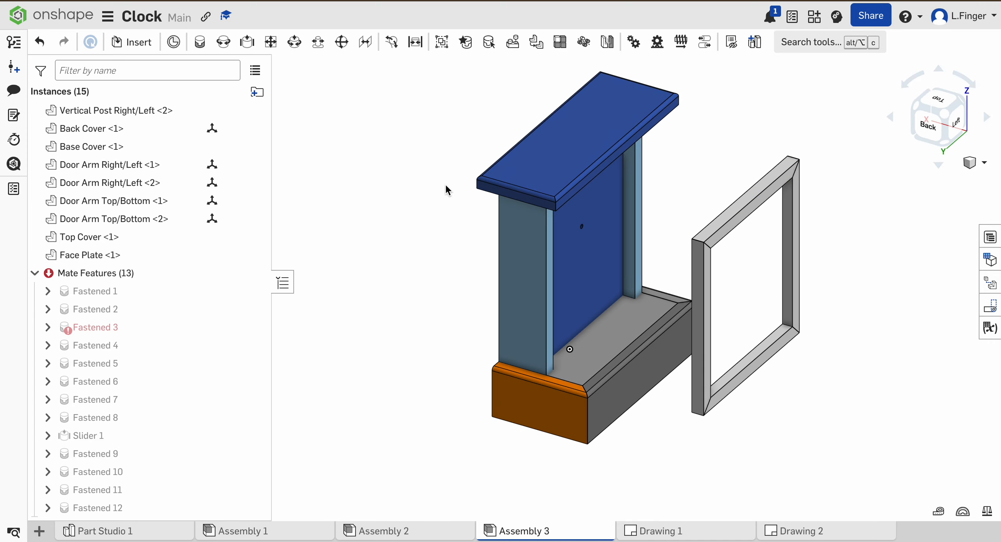
# Start a Revolute mate joining the vertical post's outer front edge to the long outer edge of the adjacent door arm.
pyautogui.click(223, 43)
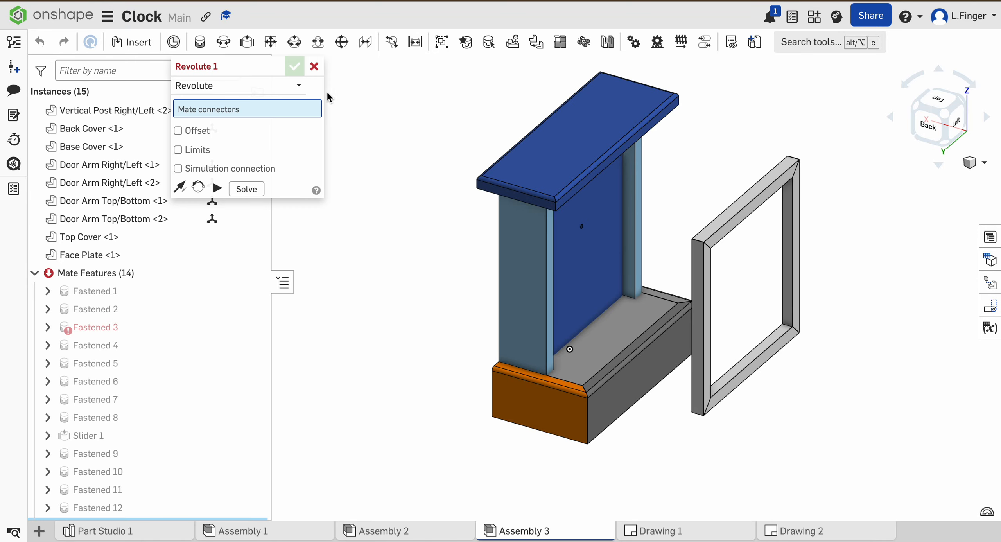
pyautogui.scroll(5, 403, 210)
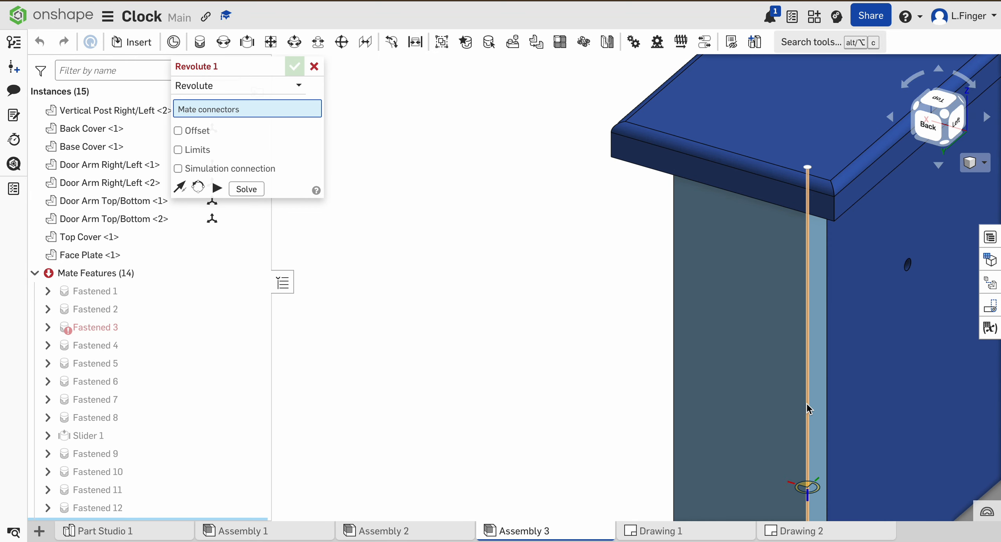
pyautogui.click(807, 405)
pyautogui.scroll(-5, 660, 356)
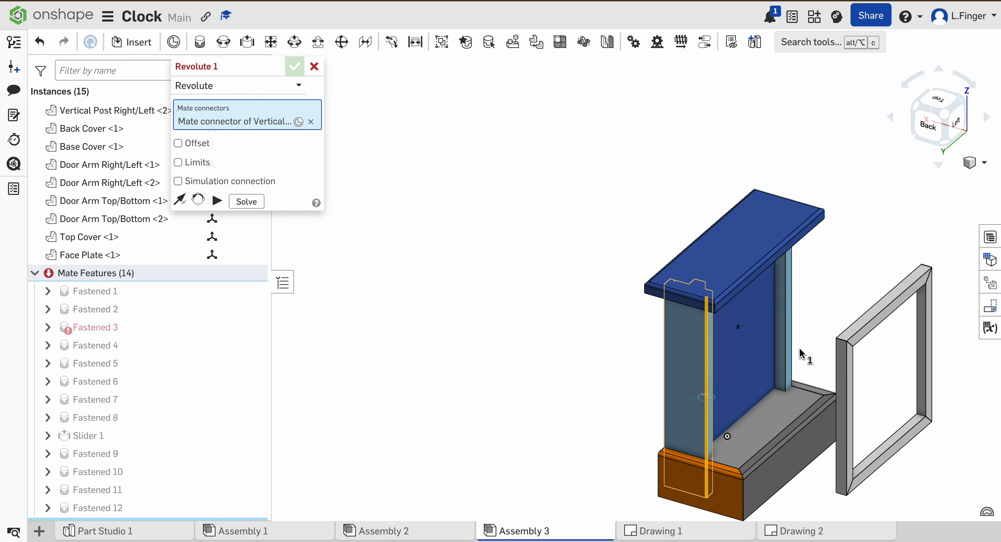
pyautogui.scroll(5, 878, 385)
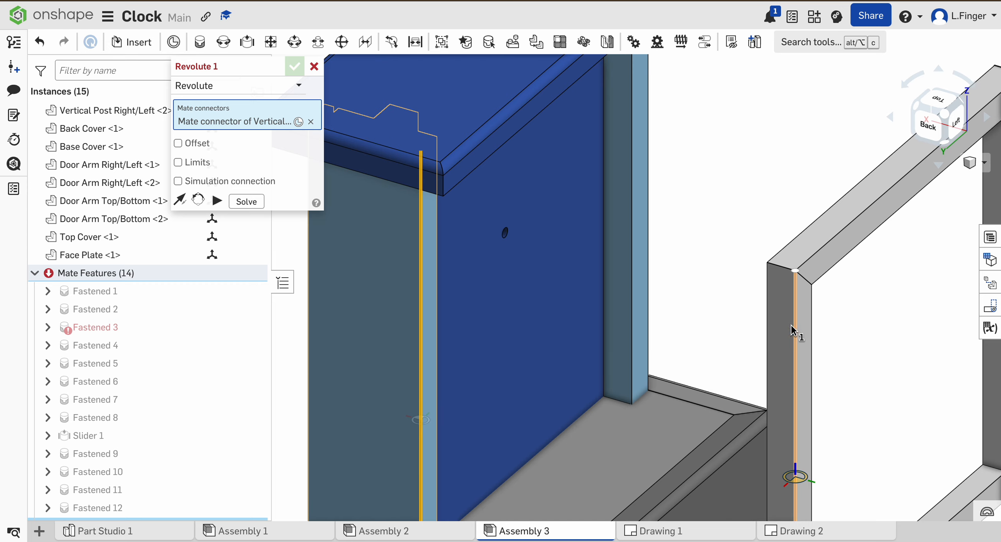
pyautogui.click(769, 359)
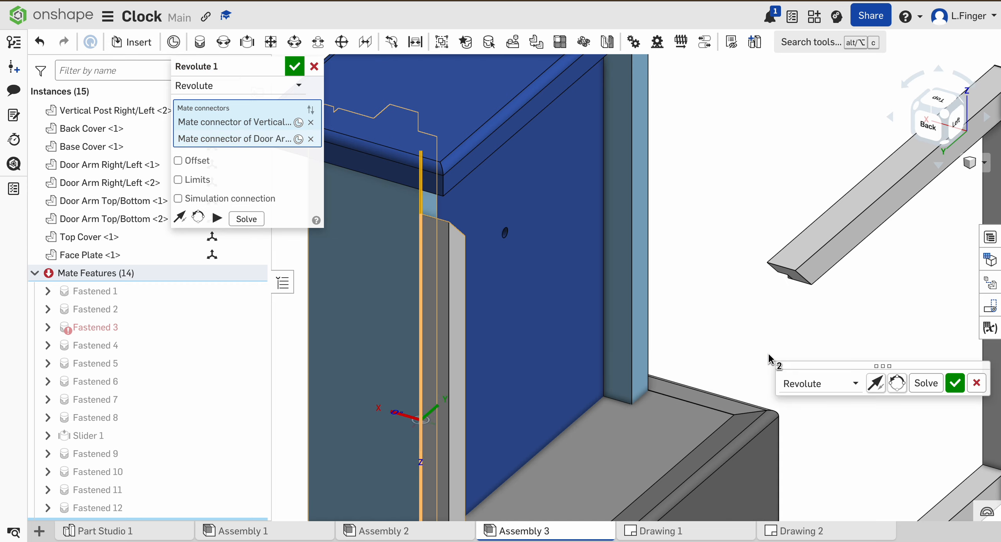
pyautogui.scroll(-5, 724, 352)
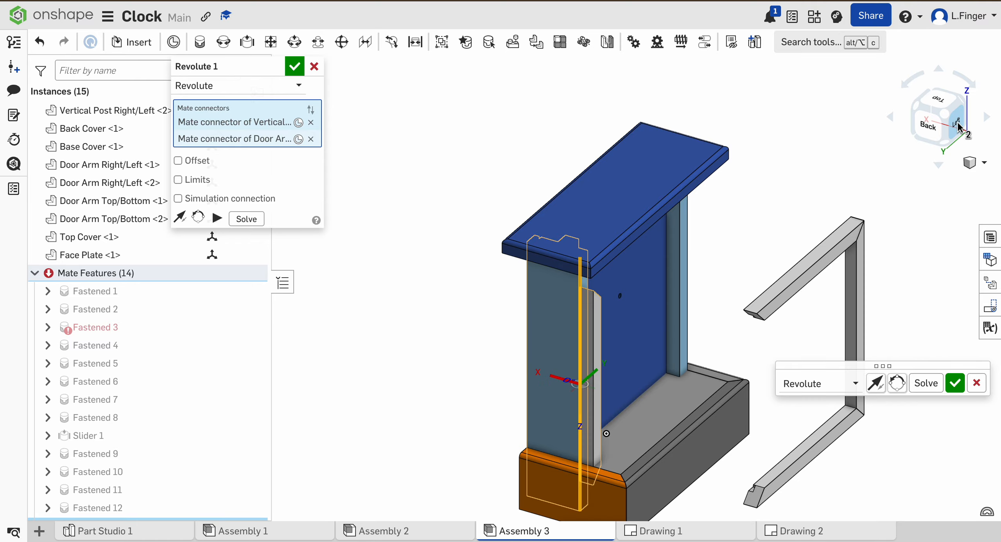
# Enable the Revolute mate's offset and try Z distances of -1, 3, 1 and 1.25 in.
pyautogui.click(933, 137)
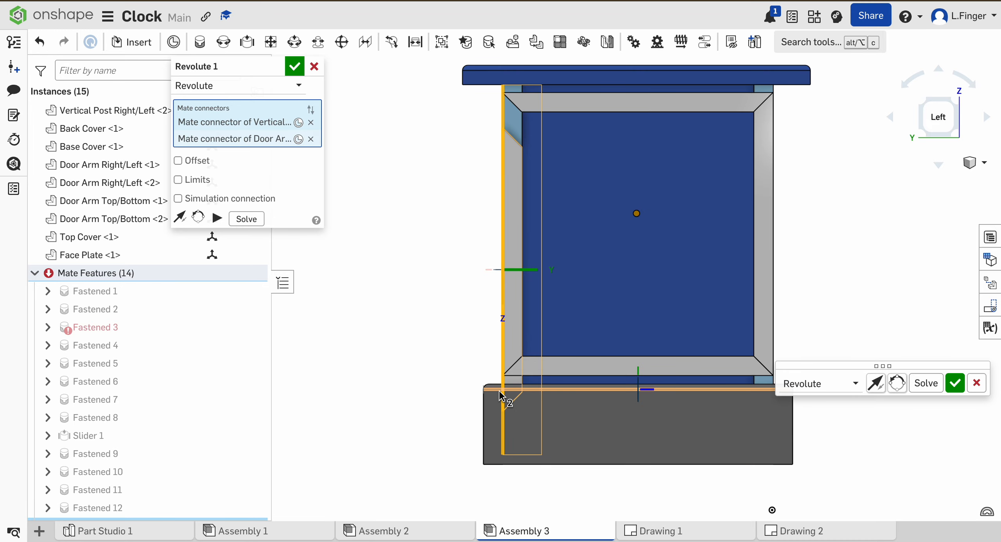
pyautogui.click(198, 165)
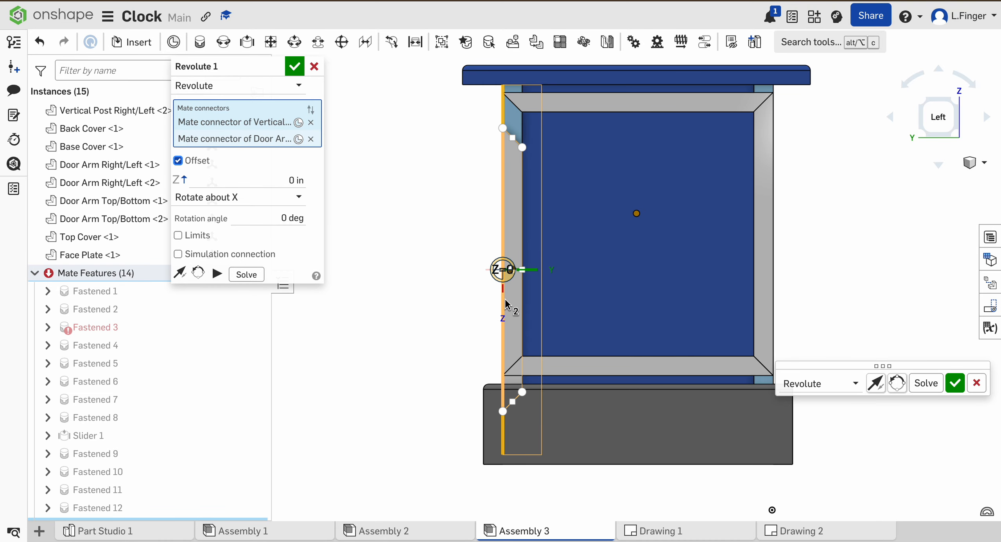
pyautogui.moveTo(429, 270)
pyautogui.mouseDown(button='right')
pyautogui.moveTo(476, 270)
pyautogui.moveTo(424, 263)
pyautogui.mouseUp(button='right')
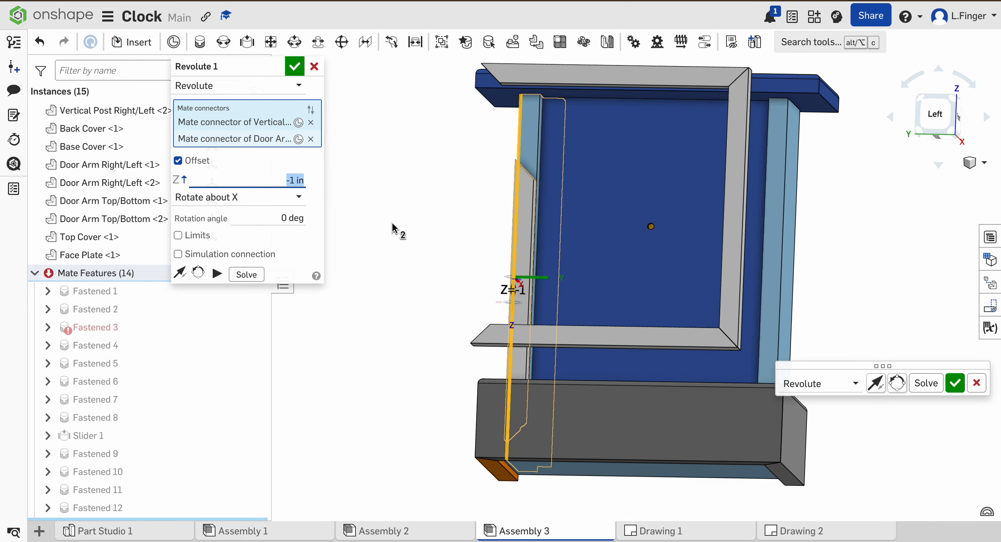
pyautogui.moveTo(422, 241); pyautogui.dragTo(443, 249, button='right')
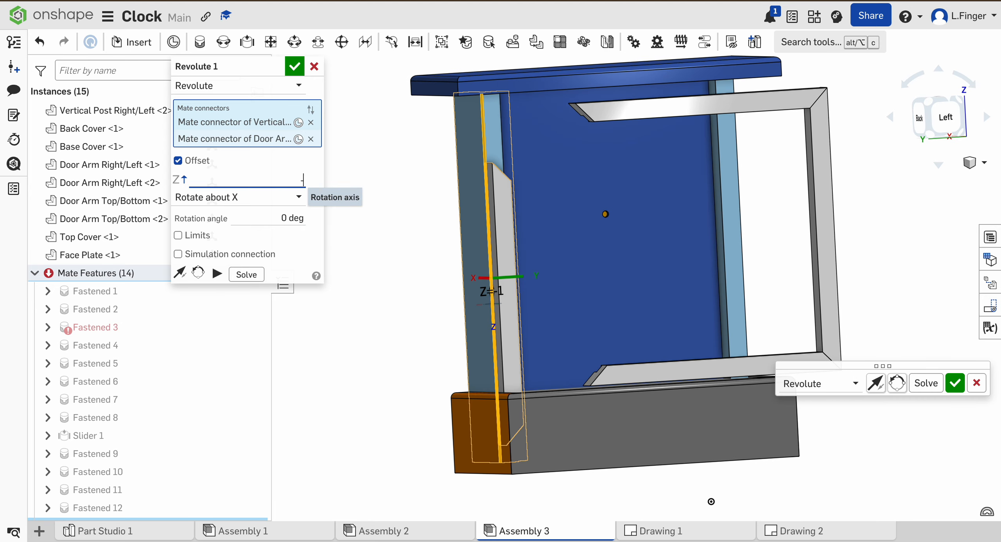
pyautogui.press('Return')
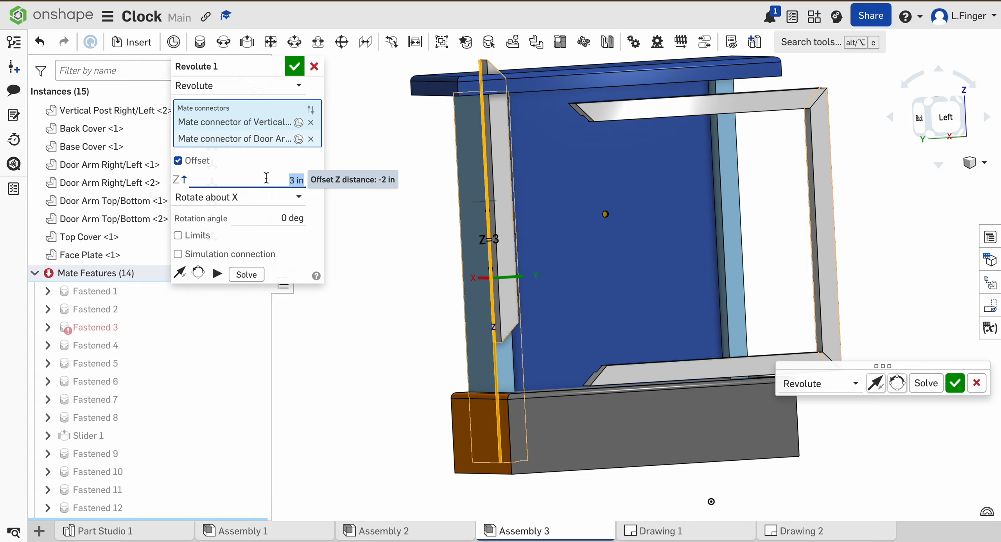
pyautogui.press('Return')
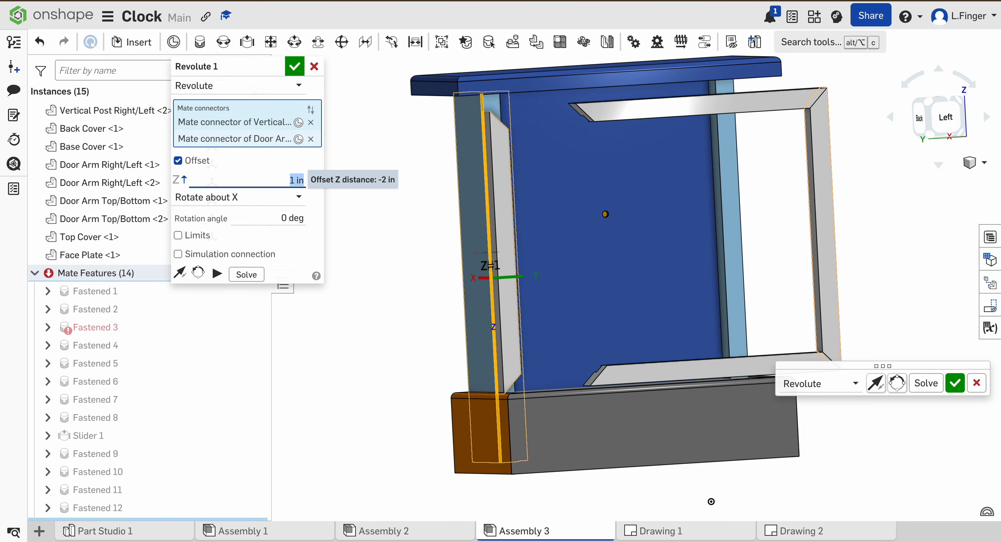
pyautogui.moveTo(392, 207)
pyautogui.mouseDown(button='right')
pyautogui.moveTo(386, 216)
pyautogui.moveTo(380, 206)
pyautogui.moveTo(390, 204)
pyautogui.mouseUp(button='right')
pyautogui.click(293, 182)
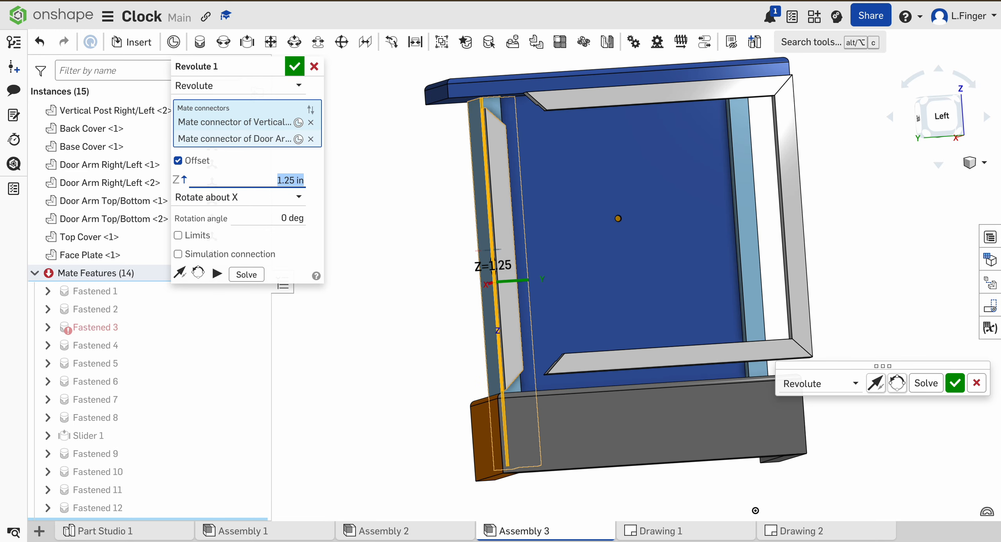
pyautogui.moveTo(370, 290); pyautogui.dragTo(388, 317, button='right')
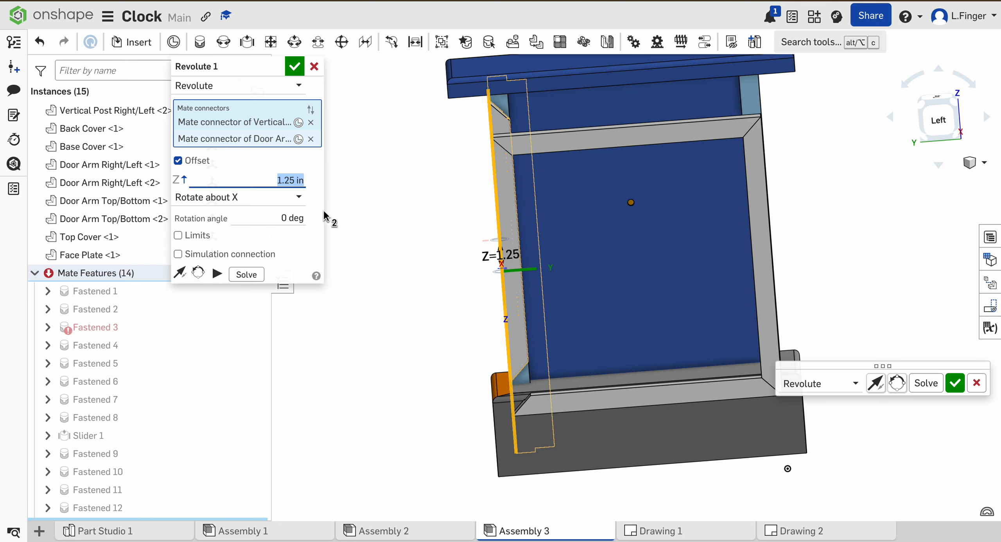
# Set the Revolute mate's Z offset to 1.4 in and accept the mate.
pyautogui.doubleClick(285, 180)
pyautogui.write('1')
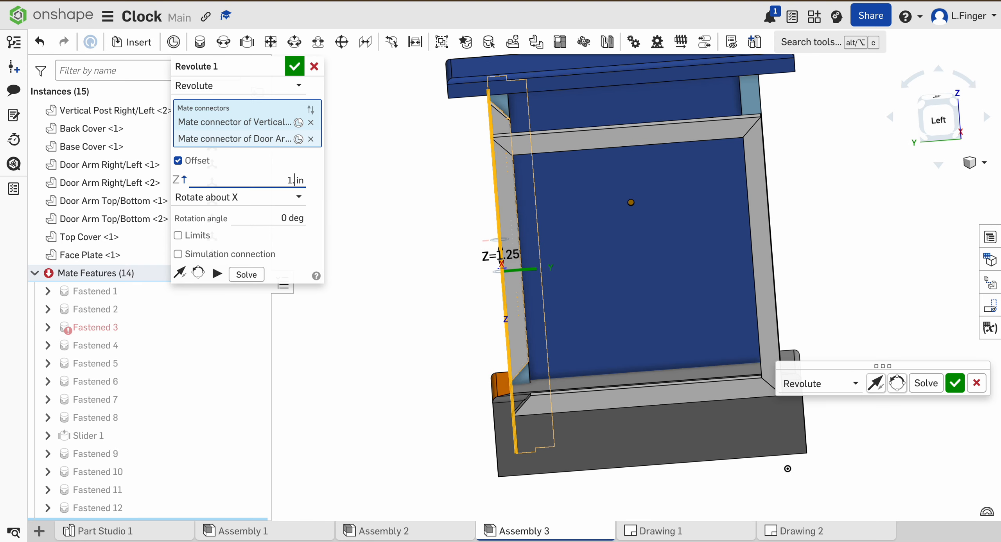
pyautogui.write('.4')
pyautogui.press('Return')
pyautogui.moveTo(412, 203)
pyautogui.mouseDown(button='right')
pyautogui.moveTo(432, 215)
pyautogui.moveTo(455, 191)
pyautogui.moveTo(401, 194)
pyautogui.mouseUp(button='right')
pyautogui.click(294, 67)
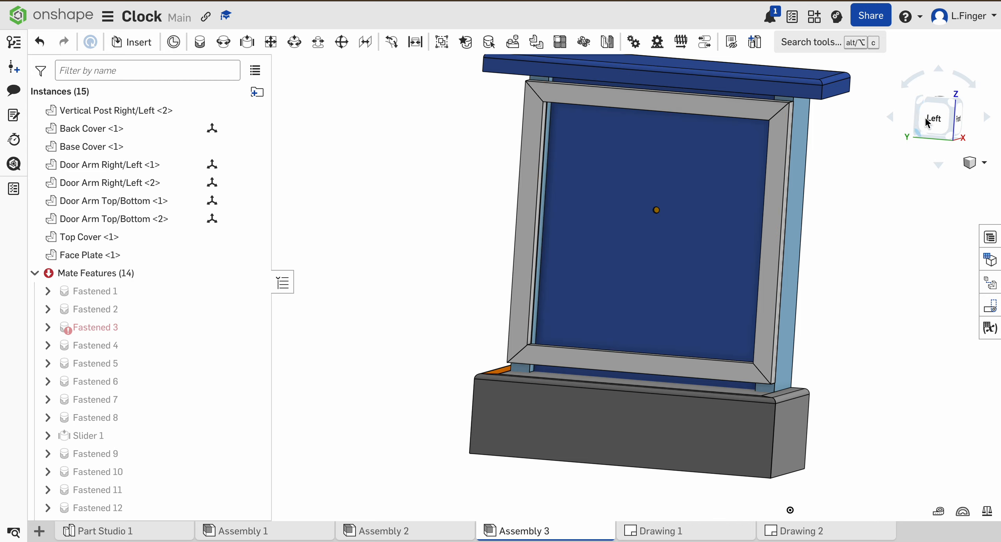
# Swing the door frame open and closed on its hinge edge to test the Revolute mate.
pyautogui.click(956, 109)
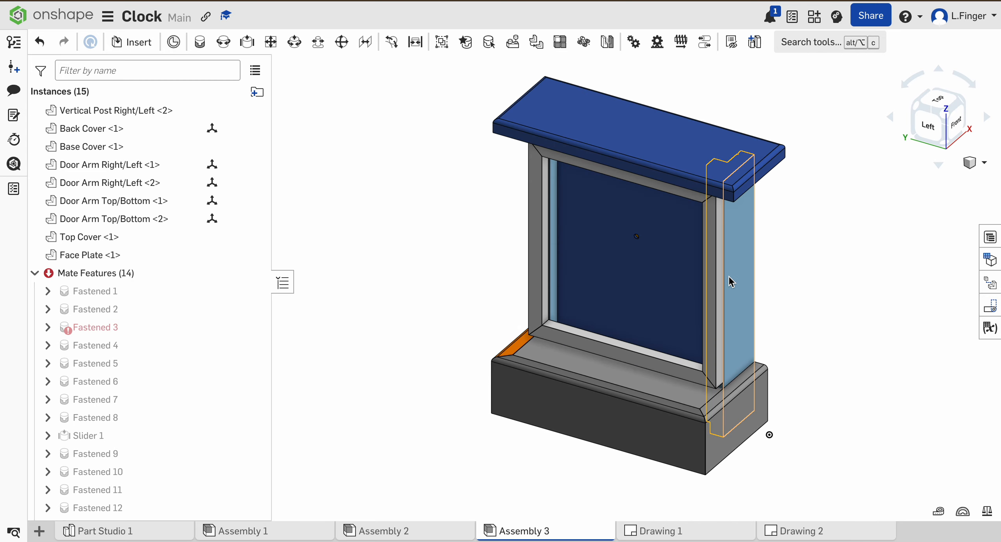
pyautogui.moveTo(715, 280); pyautogui.dragTo(465, 313)
pyautogui.moveTo(608, 319); pyautogui.dragTo(739, 309)
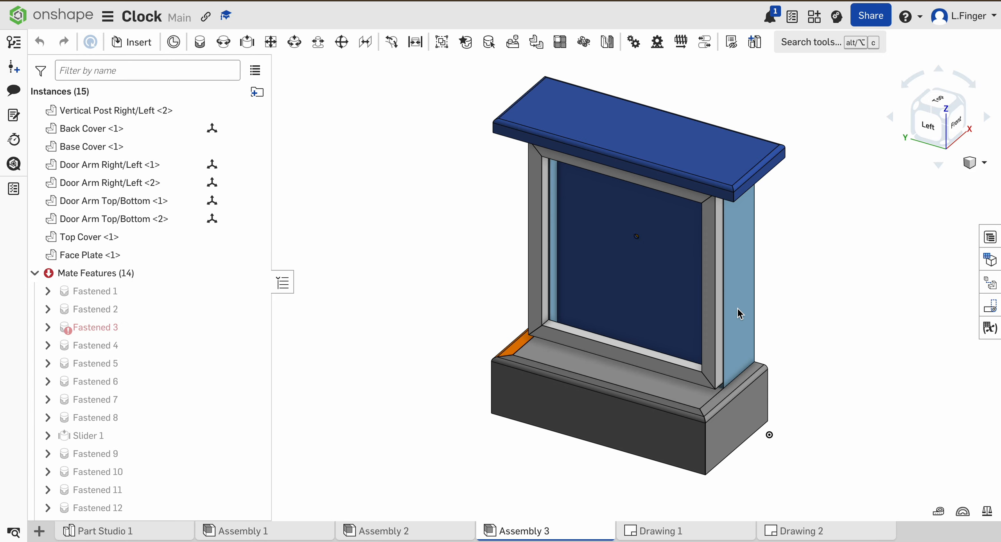